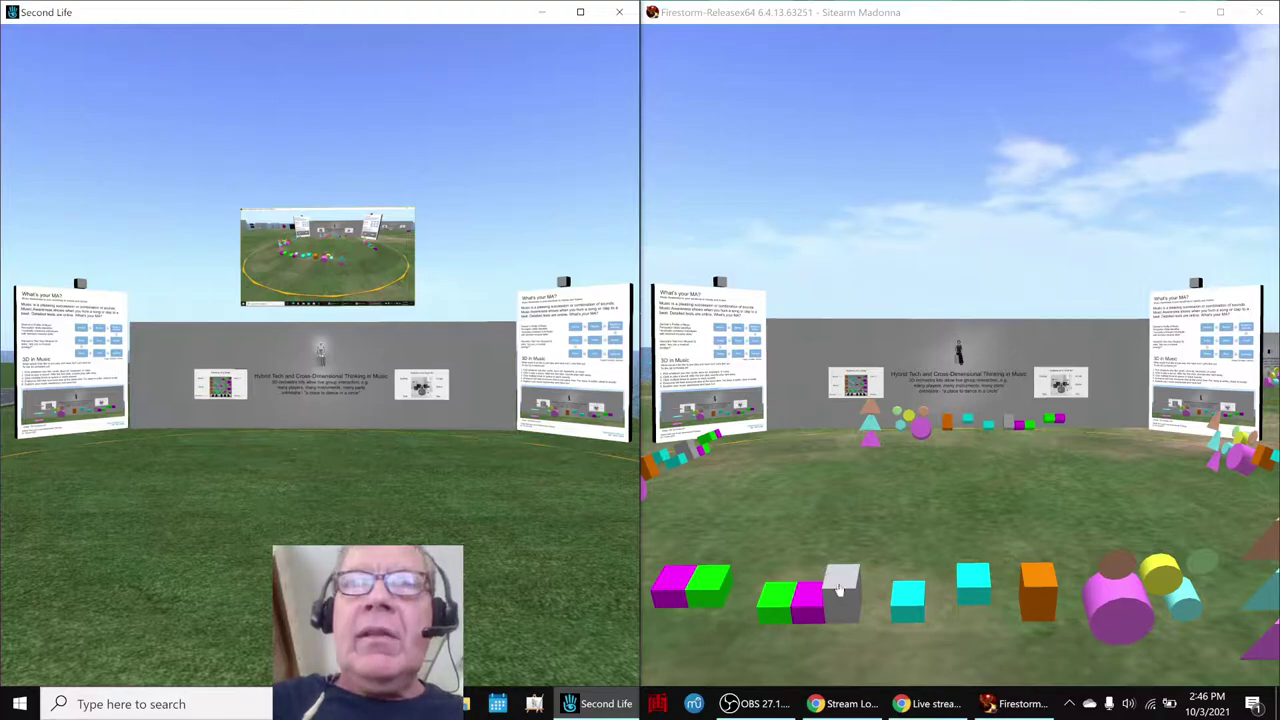
Switch to the stream log spreadsheet in Chrome and make the copied results entries in H19:H23 bold
click(843, 591)
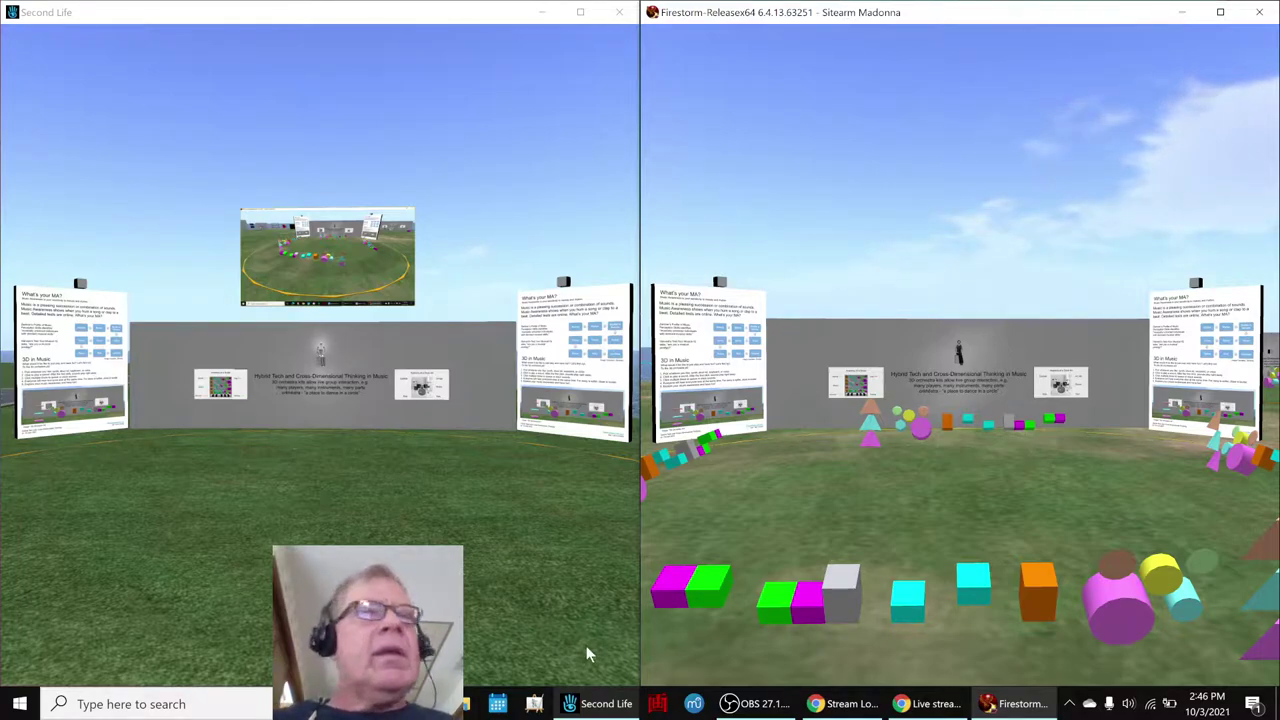
click(836, 704)
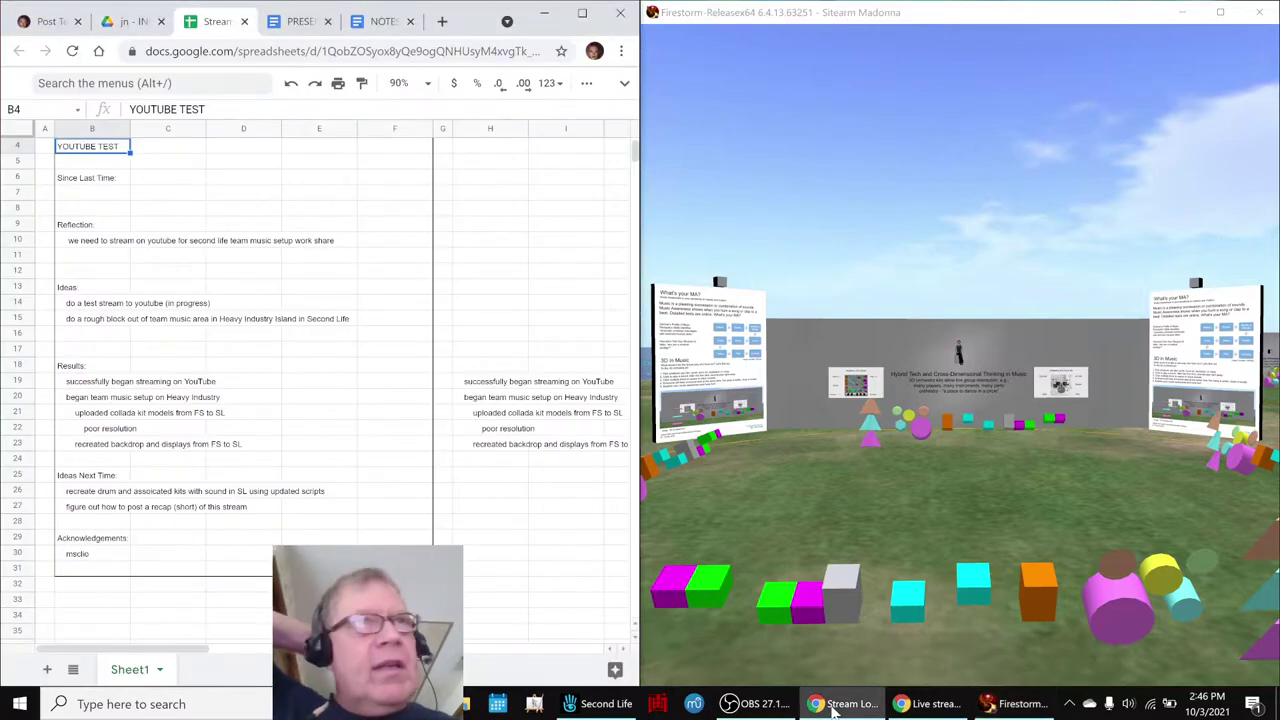
click(127, 306)
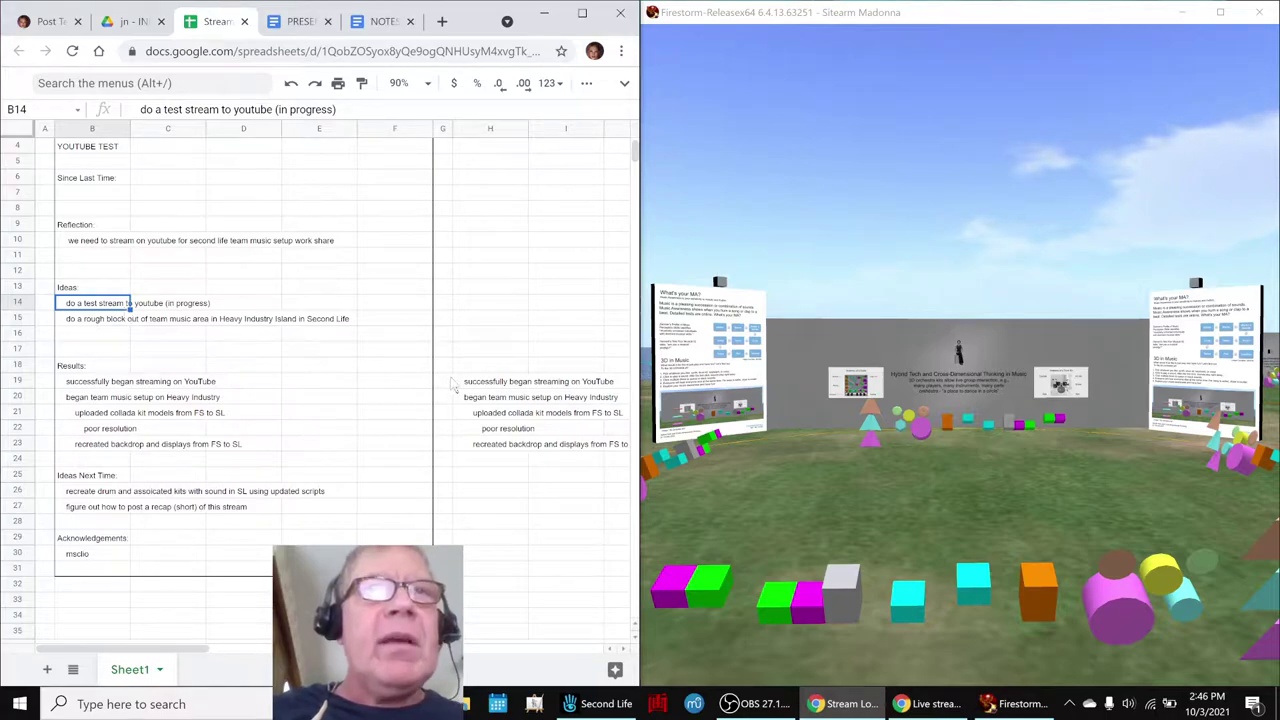
click(457, 383)
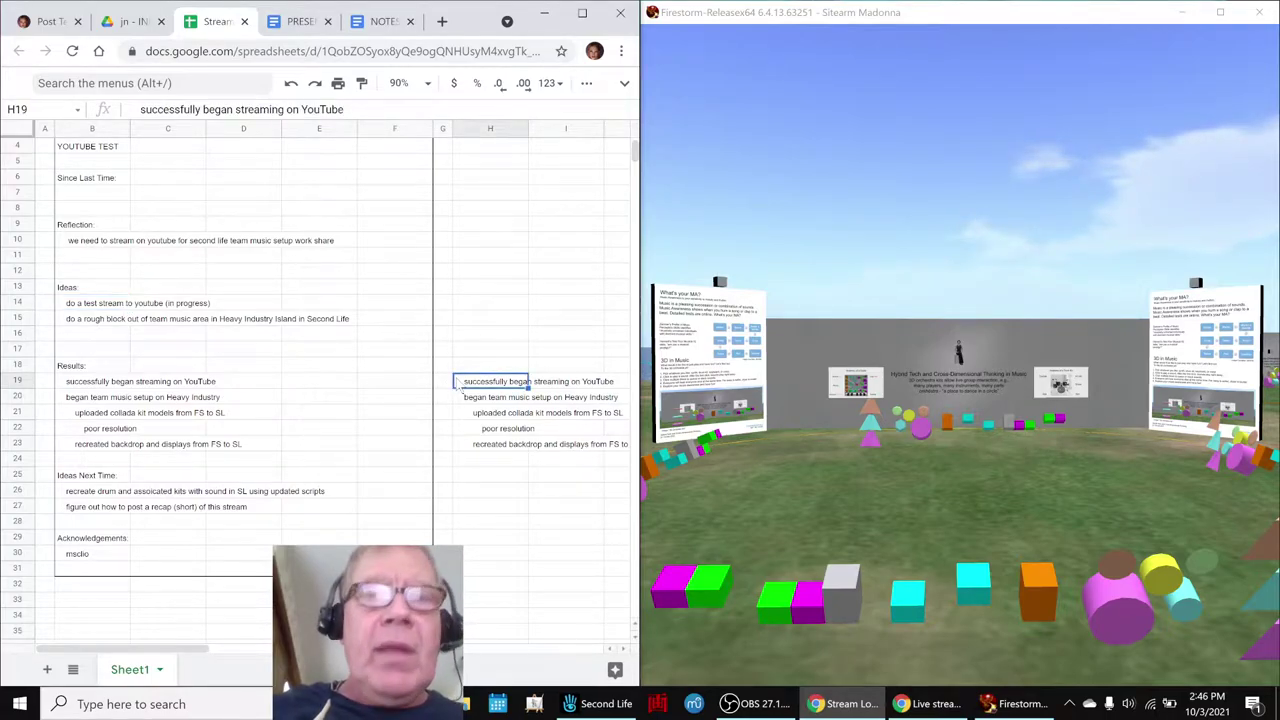
shift+click(473, 449)
key(ctrl+b)
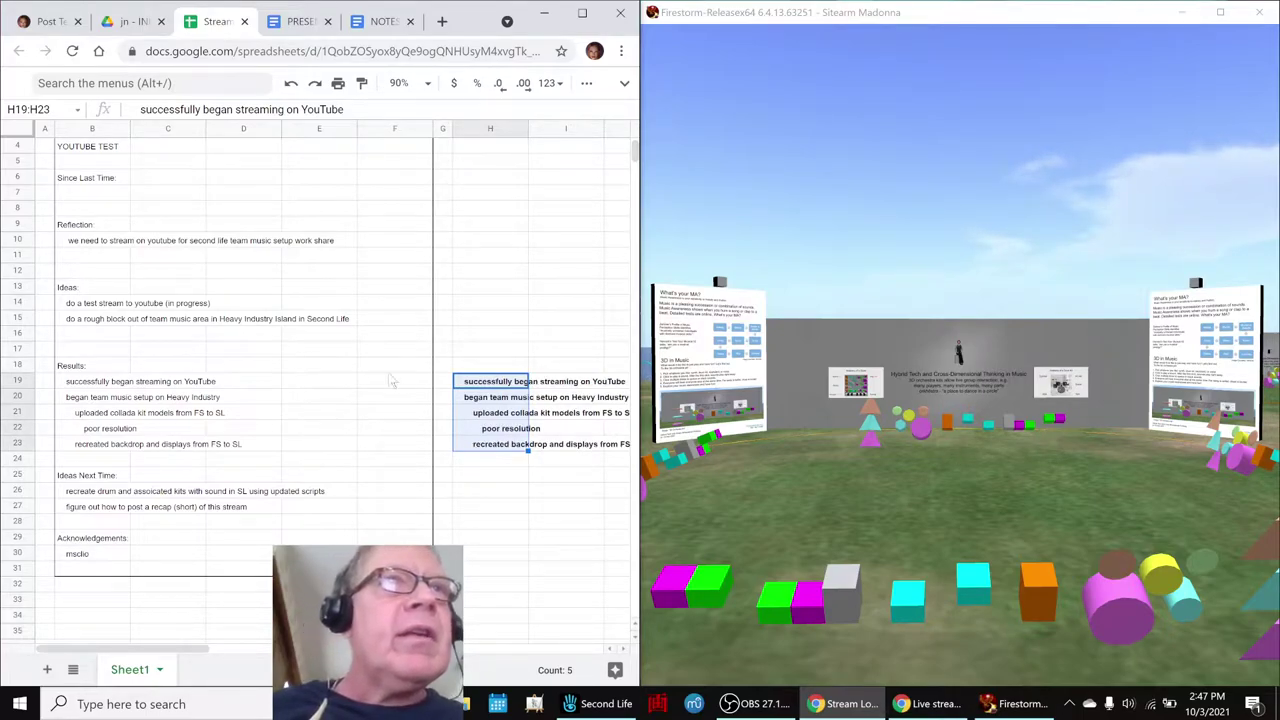
Copy the Reflection entry from B10 to H10 and make the copy bold
click(105, 243)
key(ctrl+c)
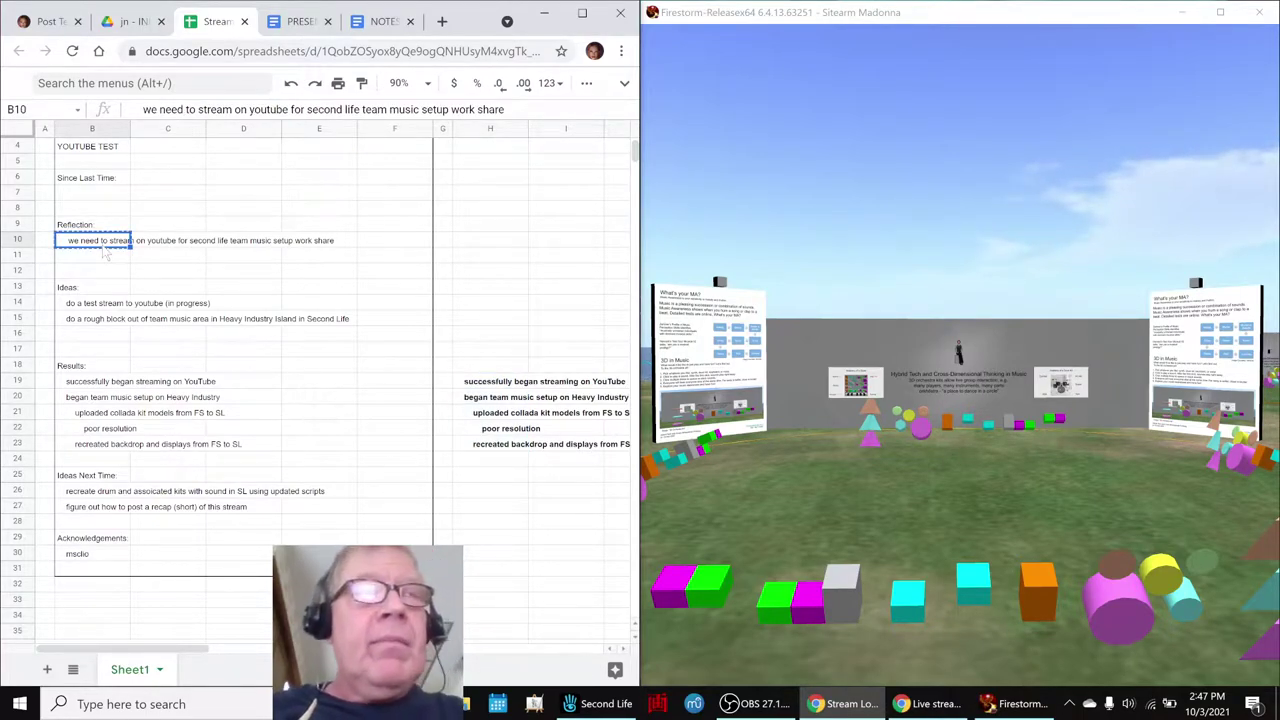
key(Right)
key(Right)
key(Right)
key(Right)
key(Right)
key(Right)
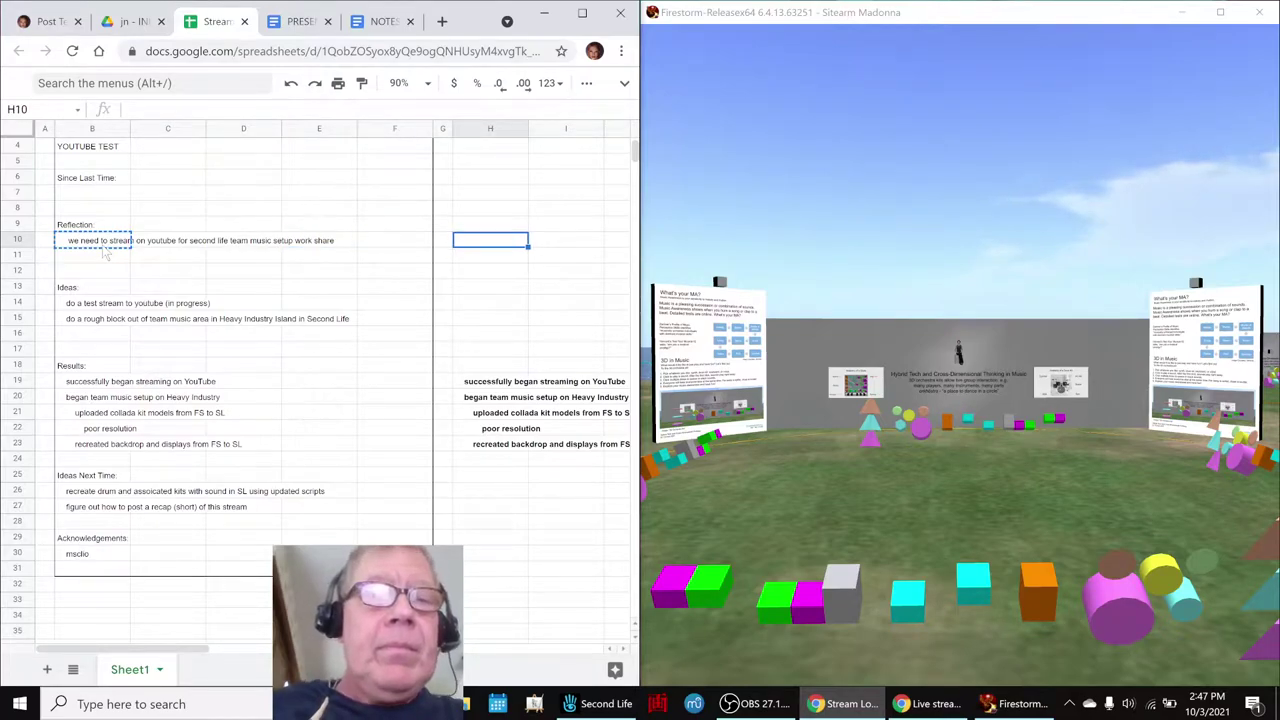
key(ctrl+v)
key(ctrl+b)
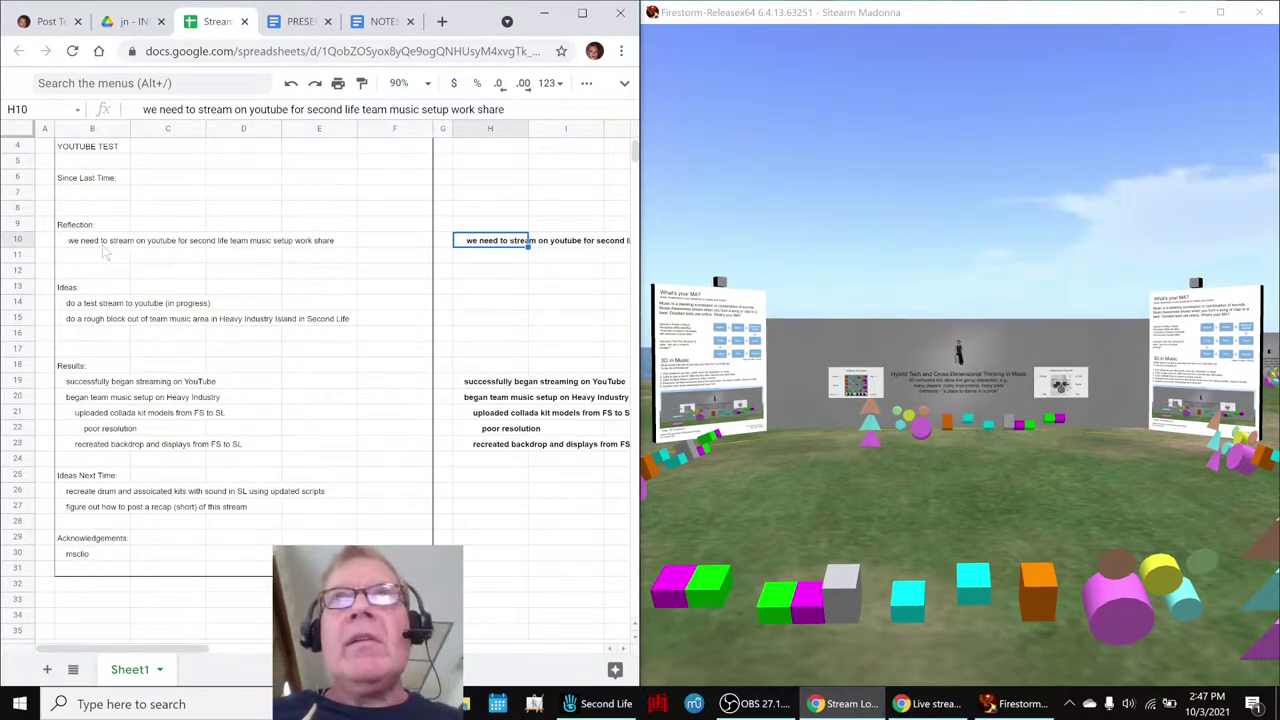
Switch to Firestorm and examine the team music area from afar, from above, and close up at the instrument kits and backdrop
click(720, 14)
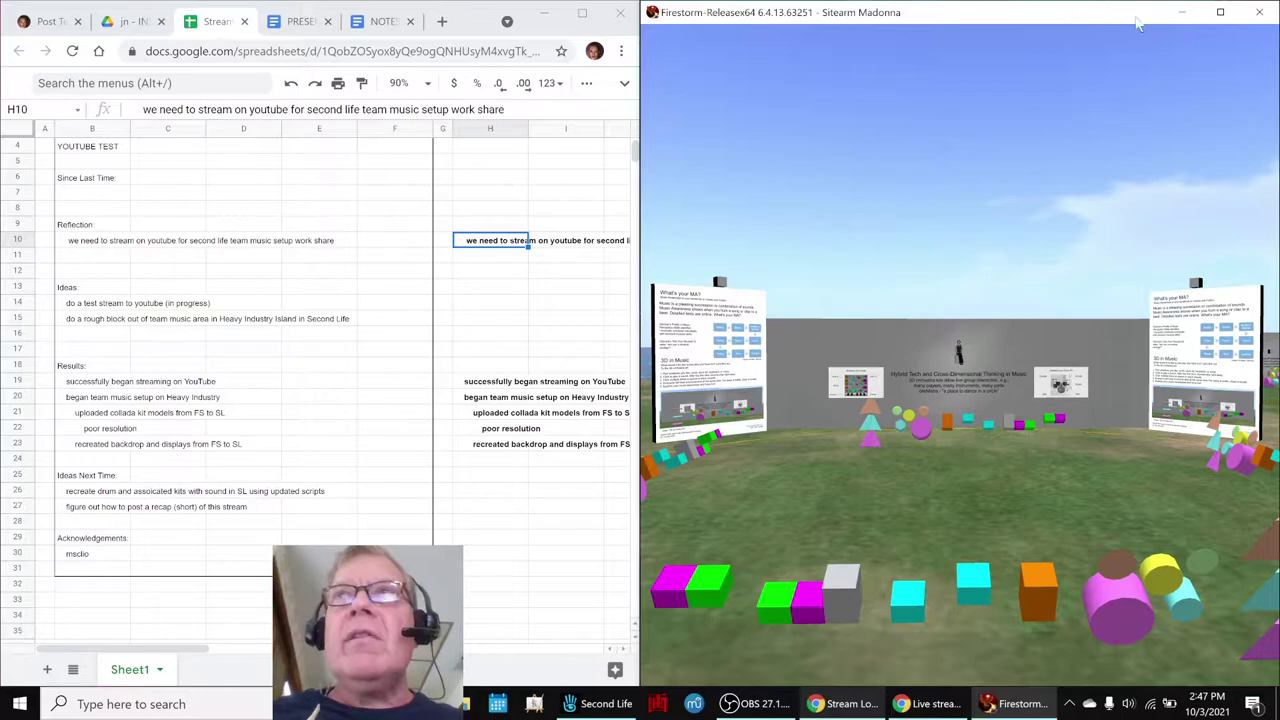
scroll(1040, 294, down, 5)
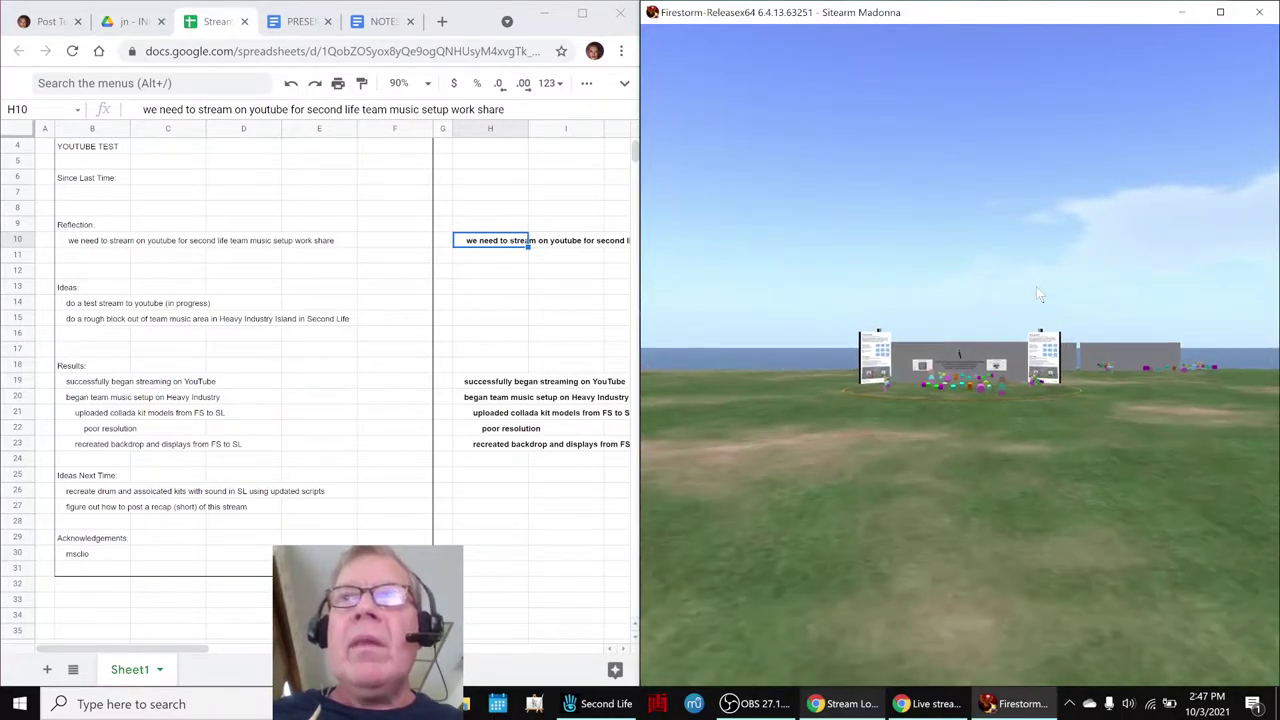
scroll(1040, 294, up, 2)
ctrl+alt+drag(972, 410, 845, 525)
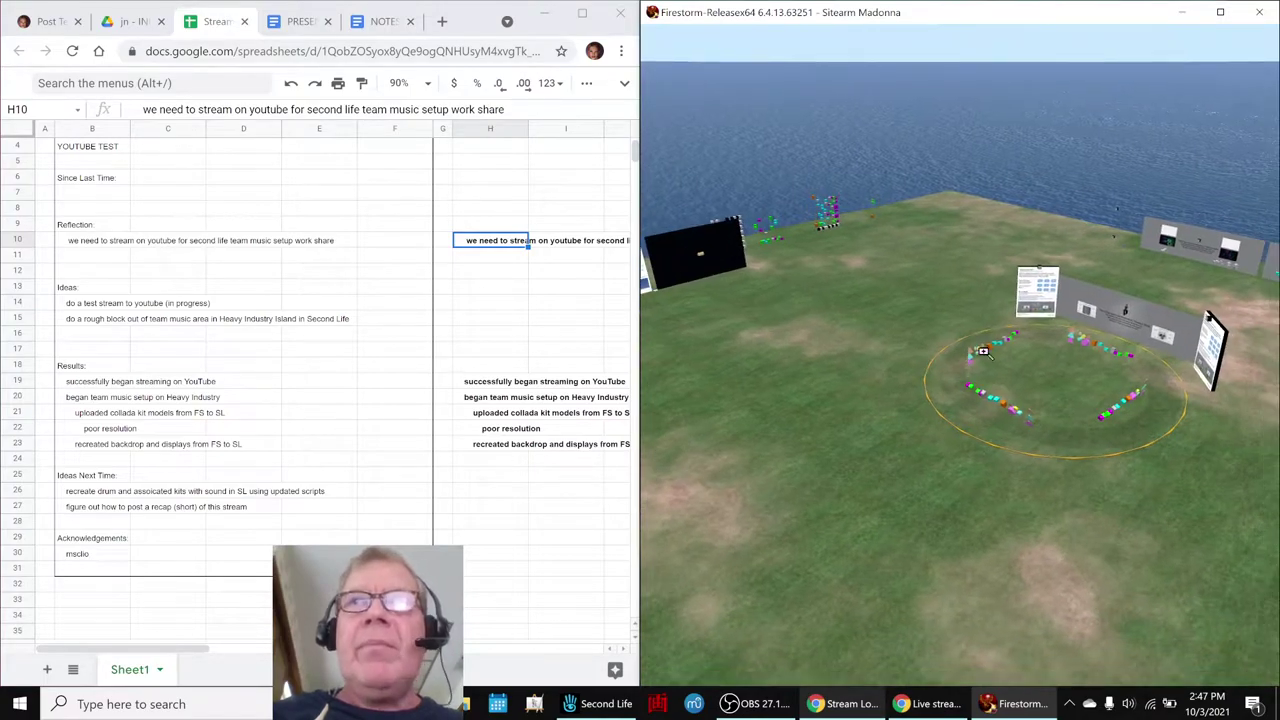
alt+drag(1022, 338, 963, 358)
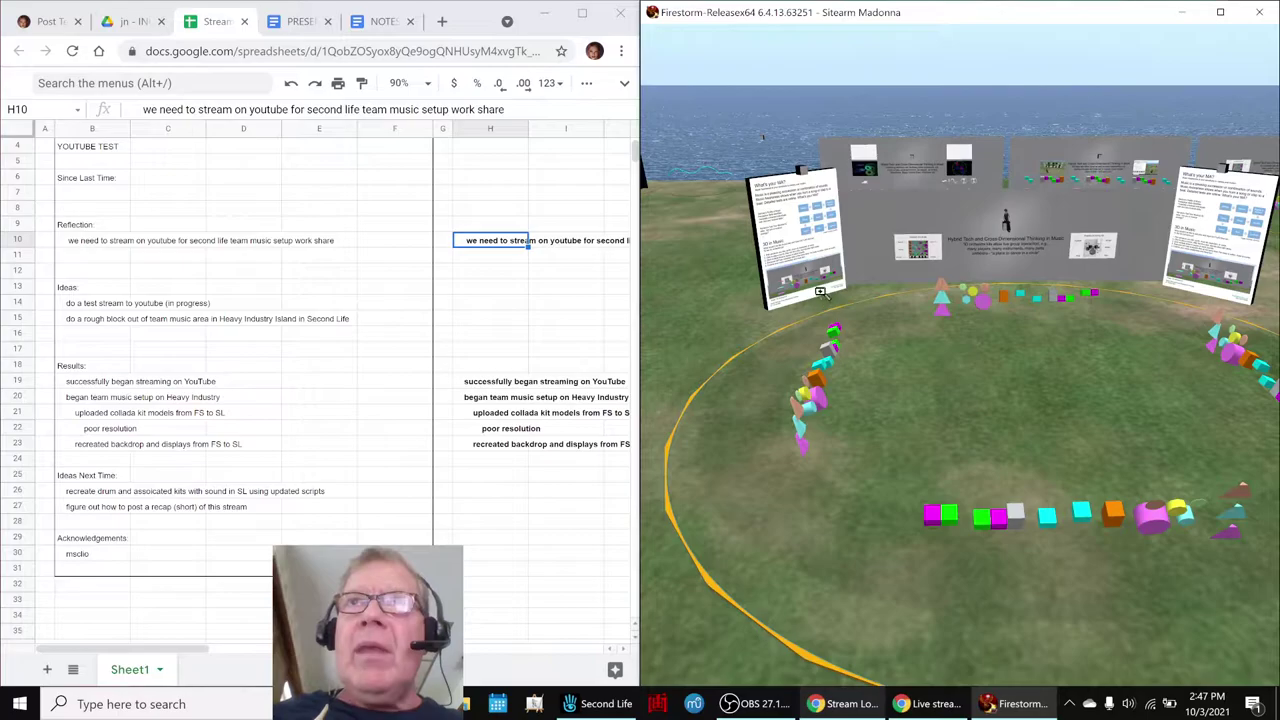
alt+click(820, 291)
alt+drag(1014, 376, 1060, 420)
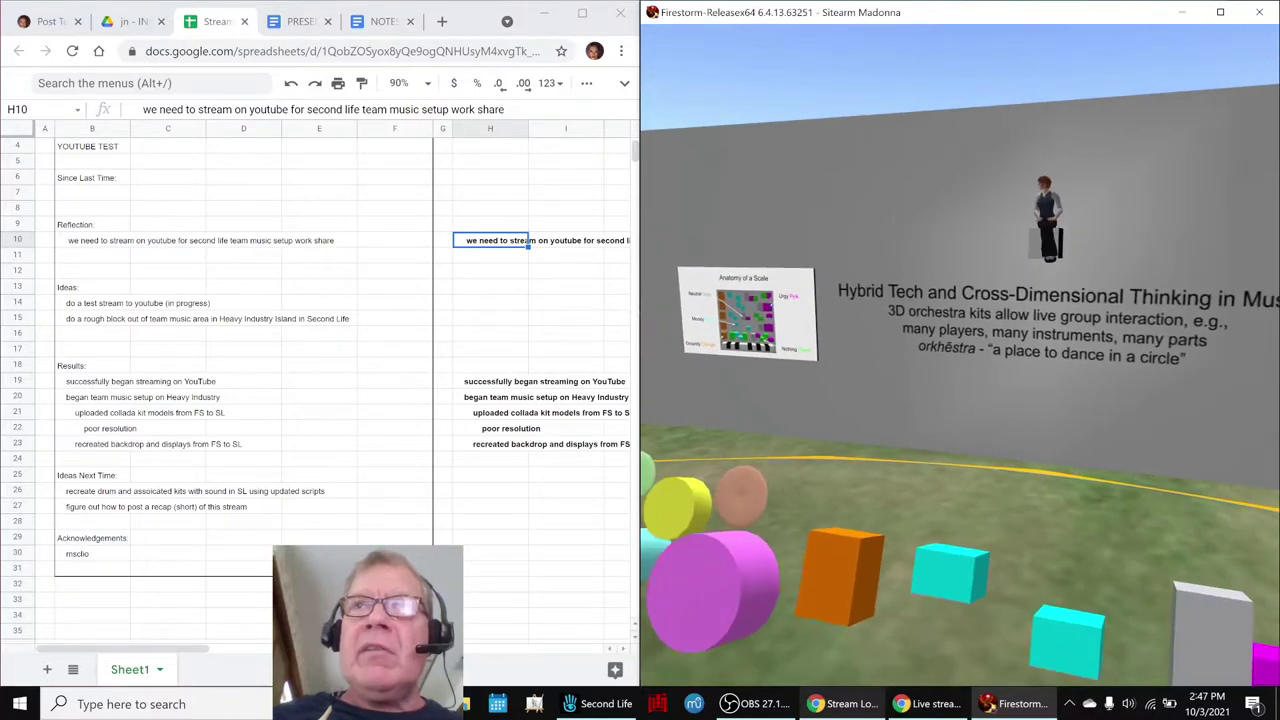
mouse_move(961, 360)
ctrl+alt+mouse_down()
mouse_move(1010, 360)
mouse_move(1030, 400)
mouse_move(1000, 370)
mouse_move(961, 360)
ctrl+alt+mouse_up()
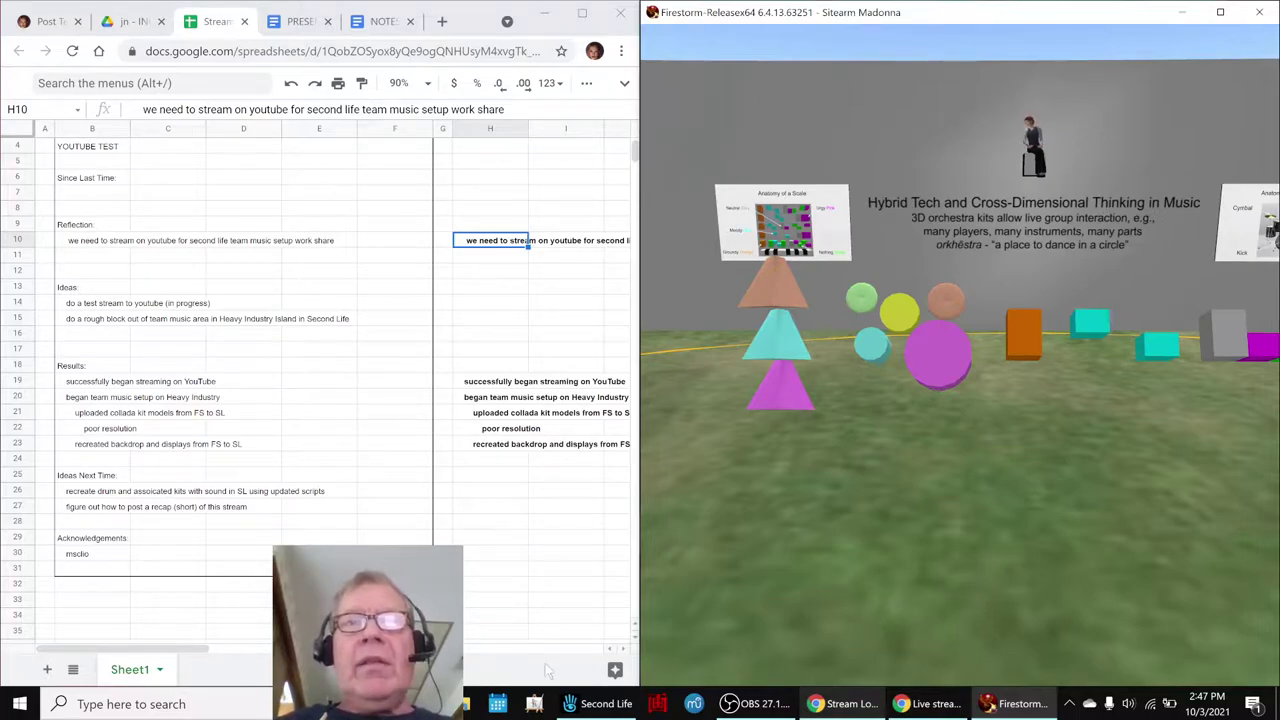
Switch to Second Life and view the recreated music area with its backdrop and displays from above
click(598, 704)
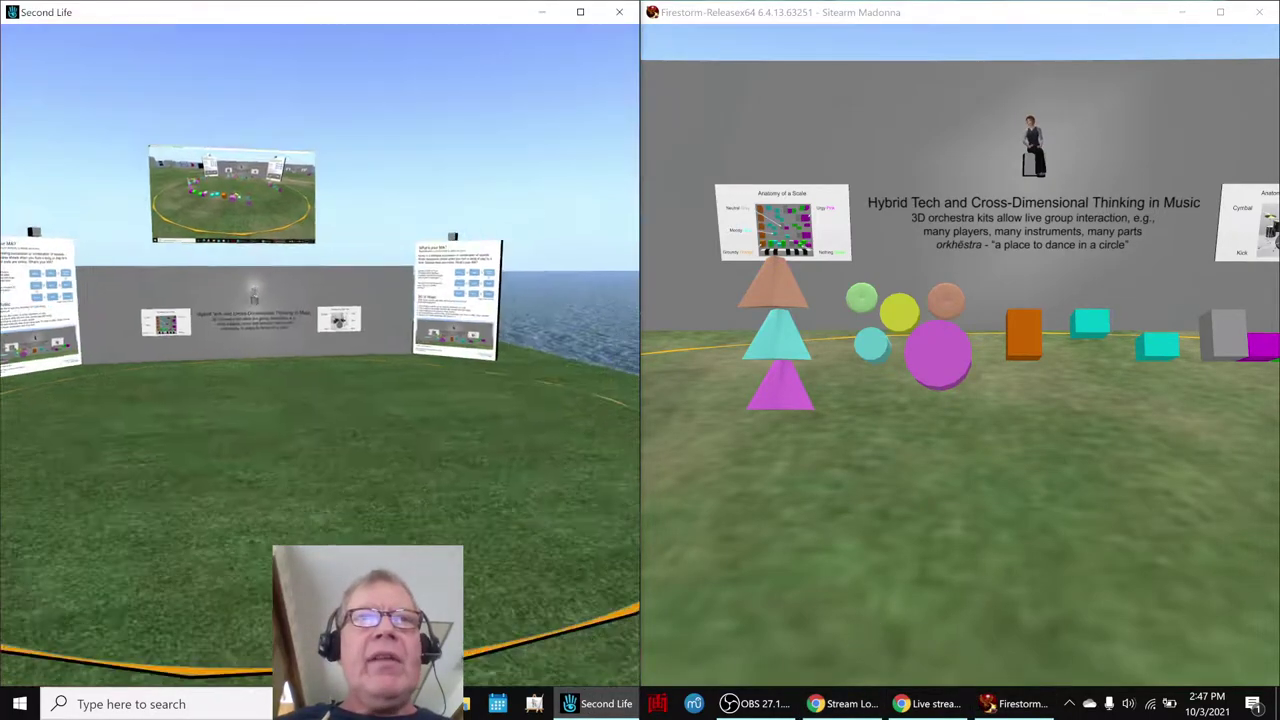
mouse_move(314, 350)
alt+mouse_down()
mouse_move(314, 410)
mouse_move(340, 395)
mouse_move(314, 350)
alt+mouse_up()
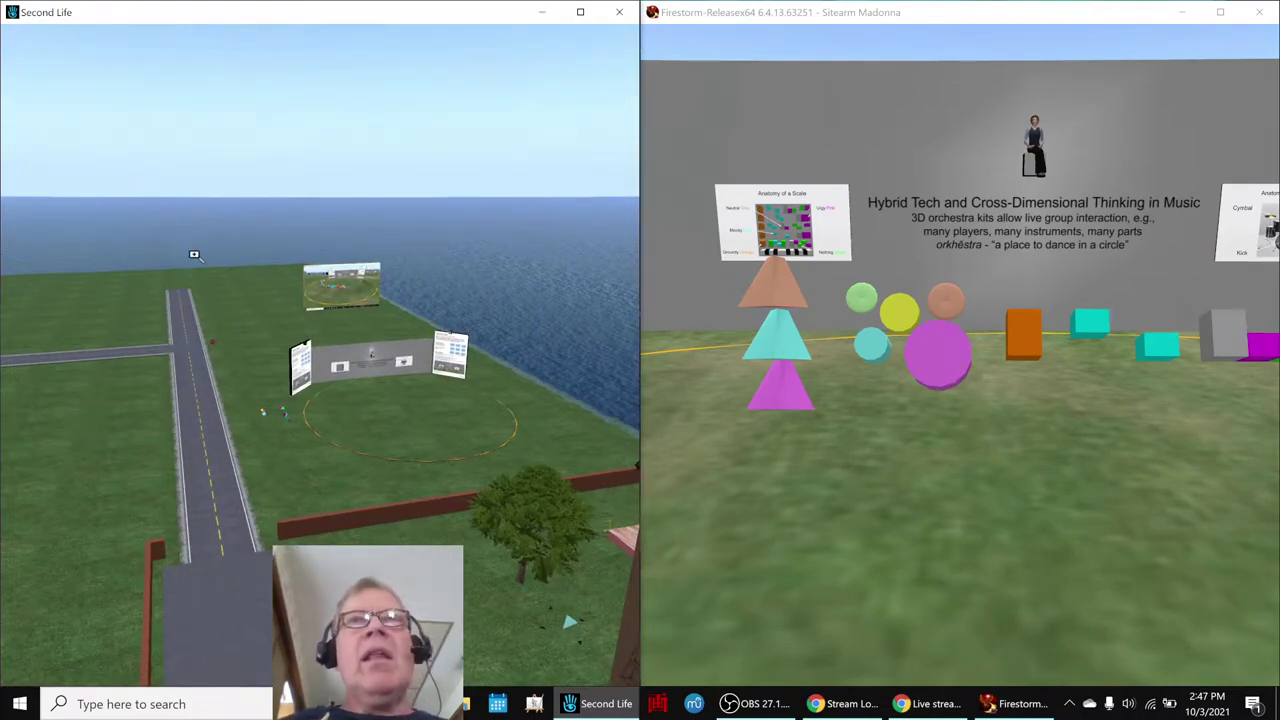
alt+drag(370, 372, 420, 357)
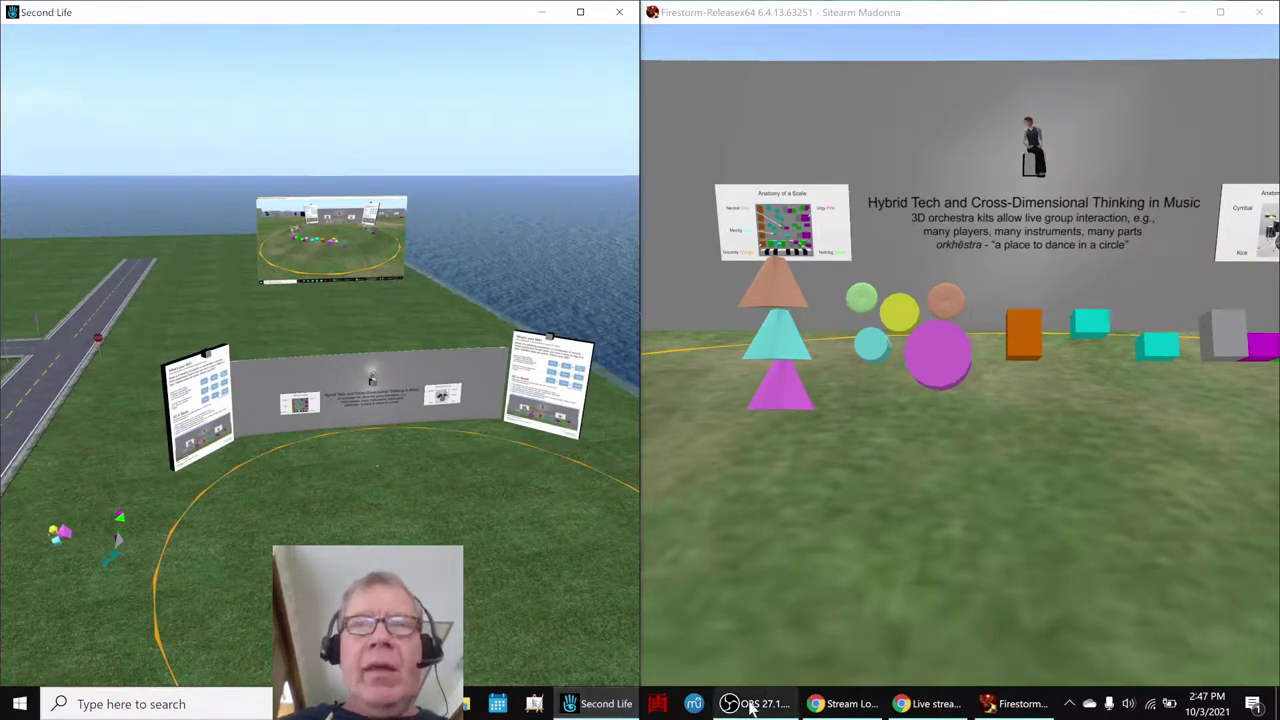
Check the live stream in YouTube Studio and OBS, and return to the Second Life and Firestorm viewers
click(946, 705)
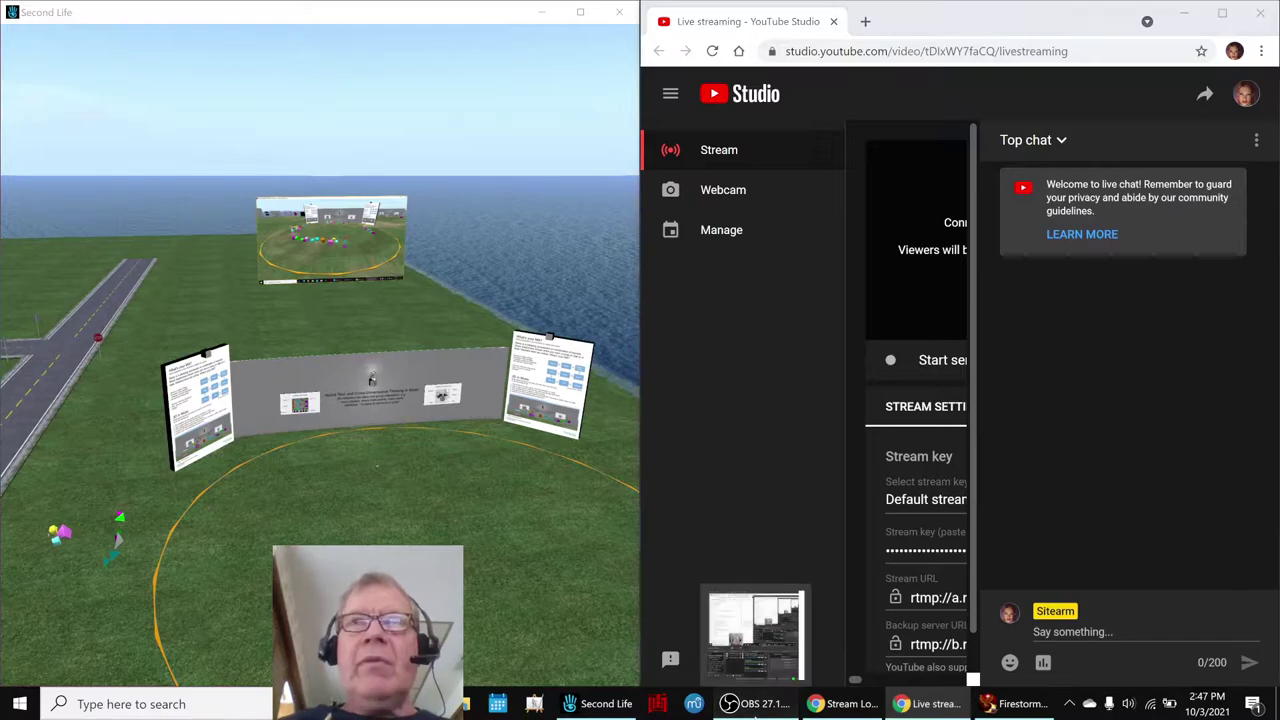
click(757, 704)
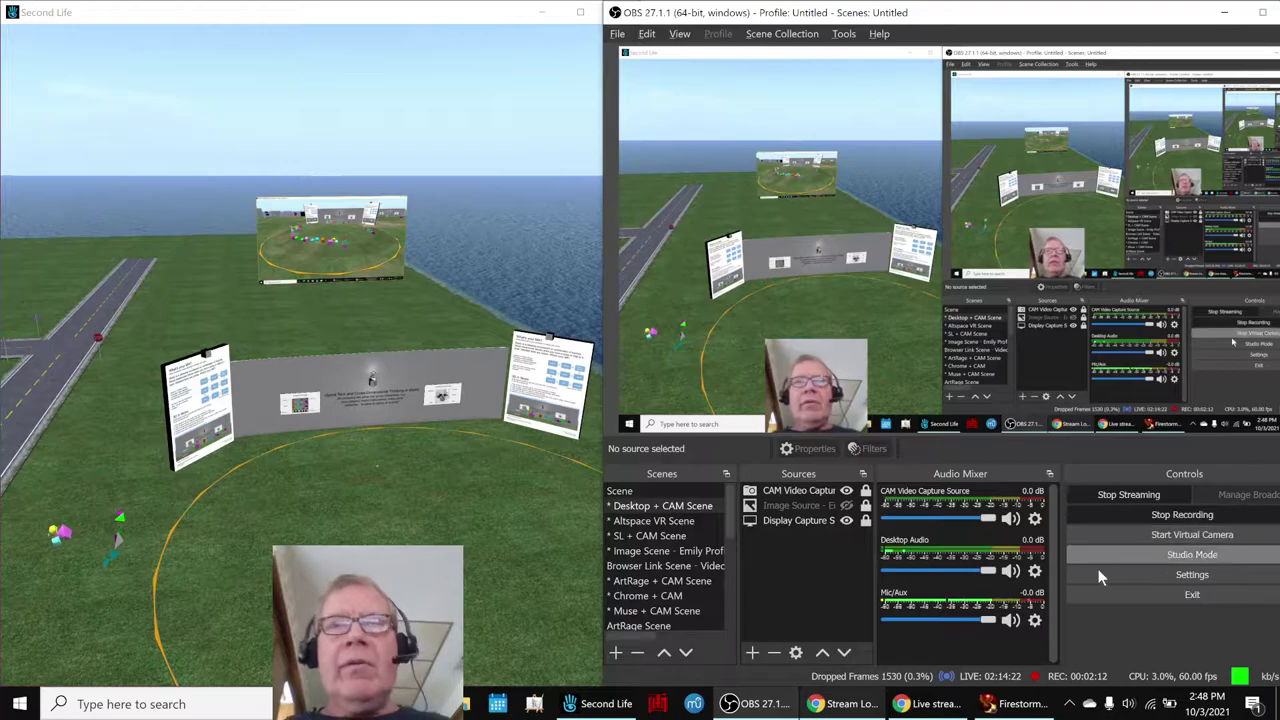
click(928, 704)
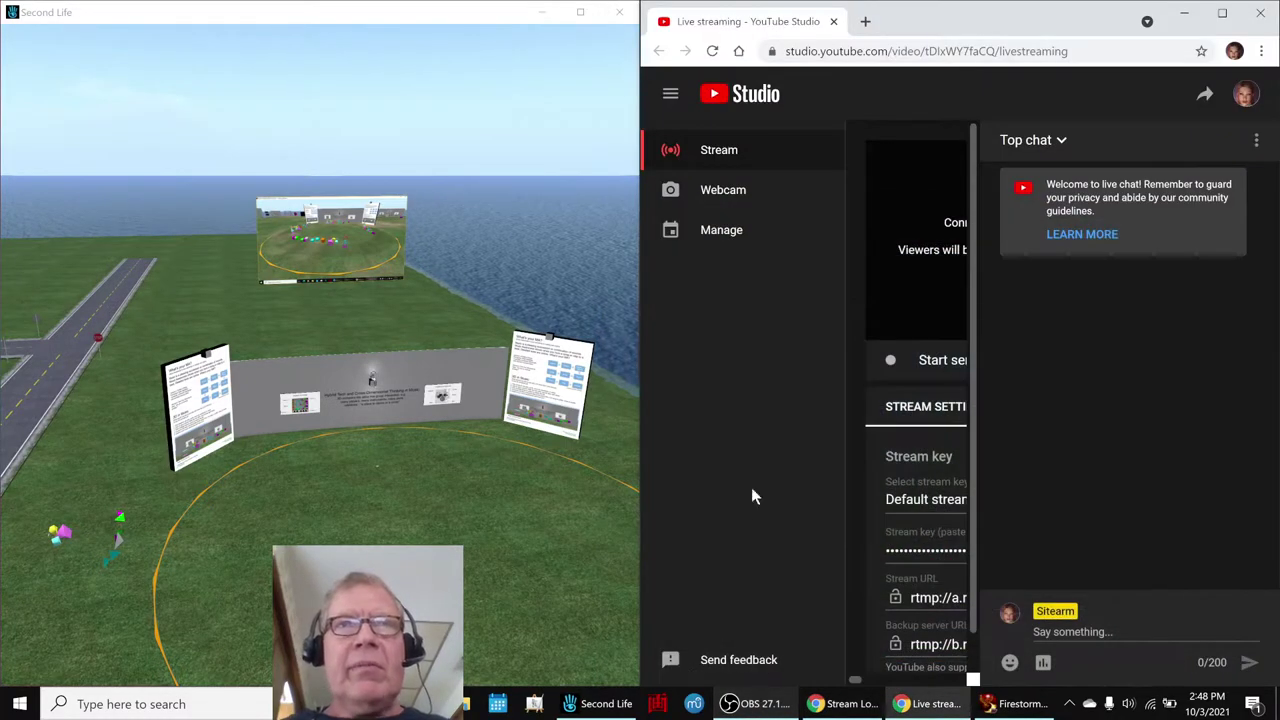
click(907, 704)
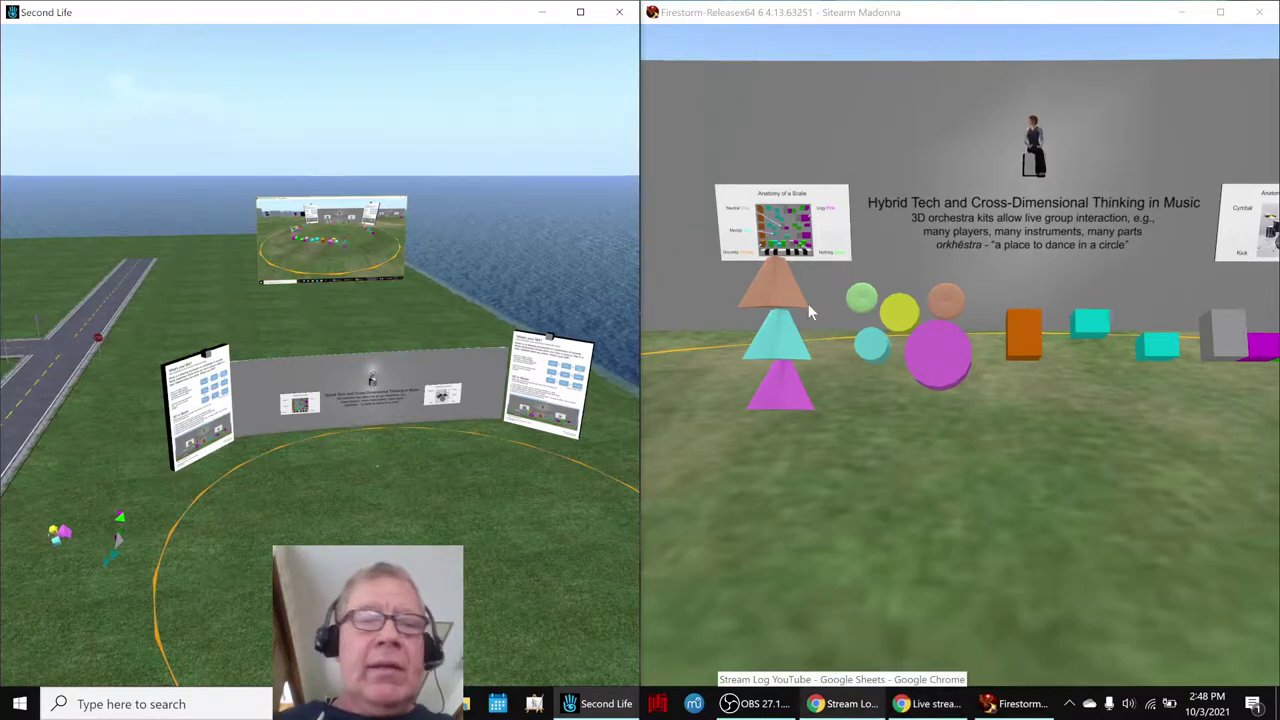
Show the hidden user interface in both the Second Life and Firestorm viewers
key(ctrl+alt+F1)
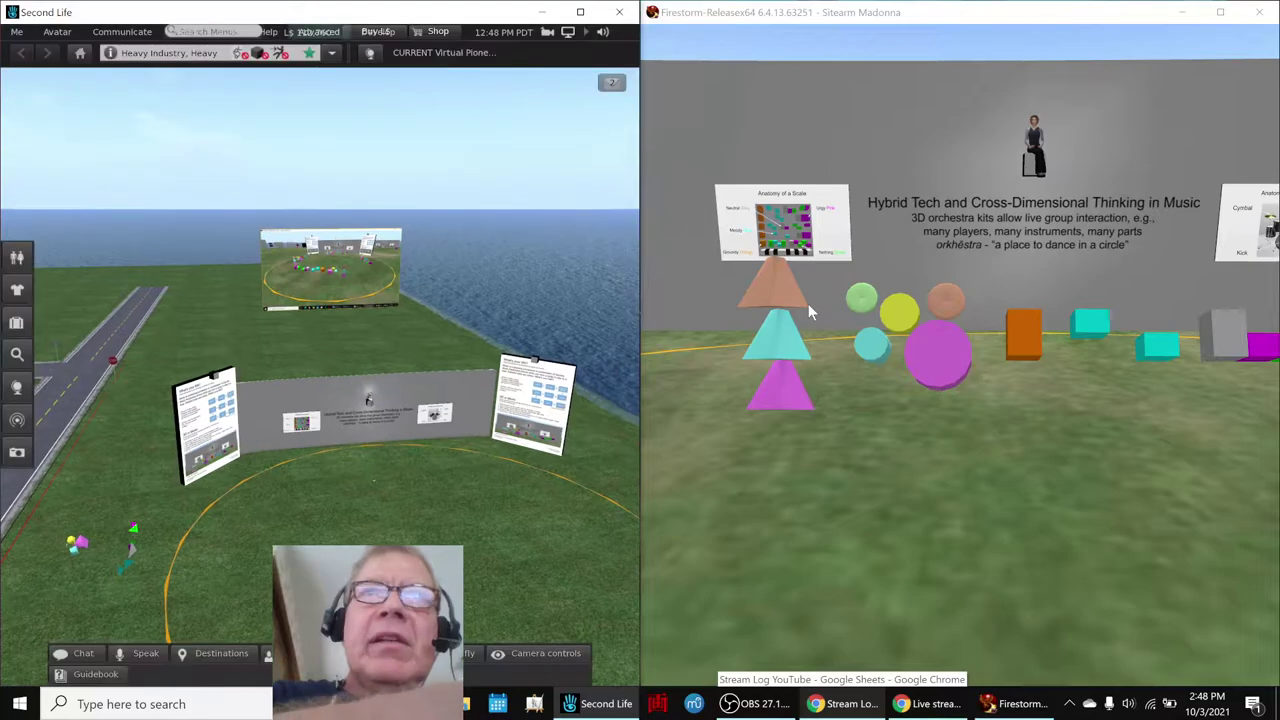
click(808, 304)
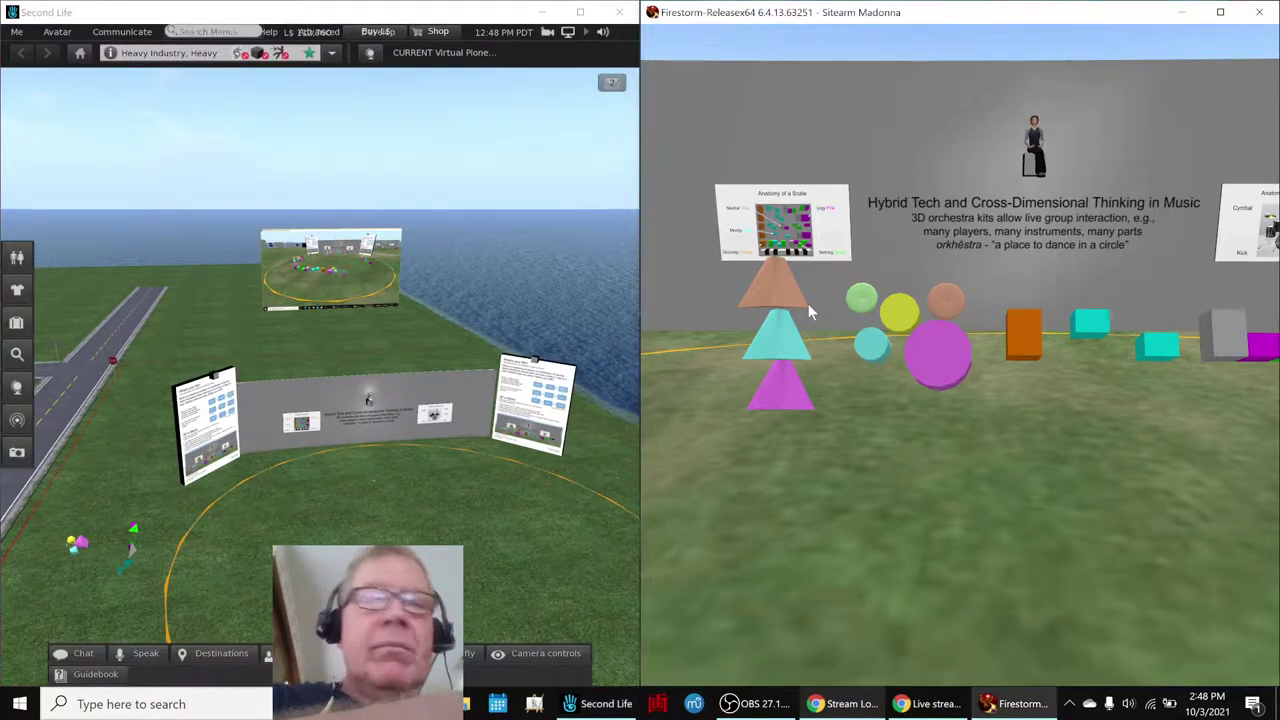
key(ctrl+alt+F1)
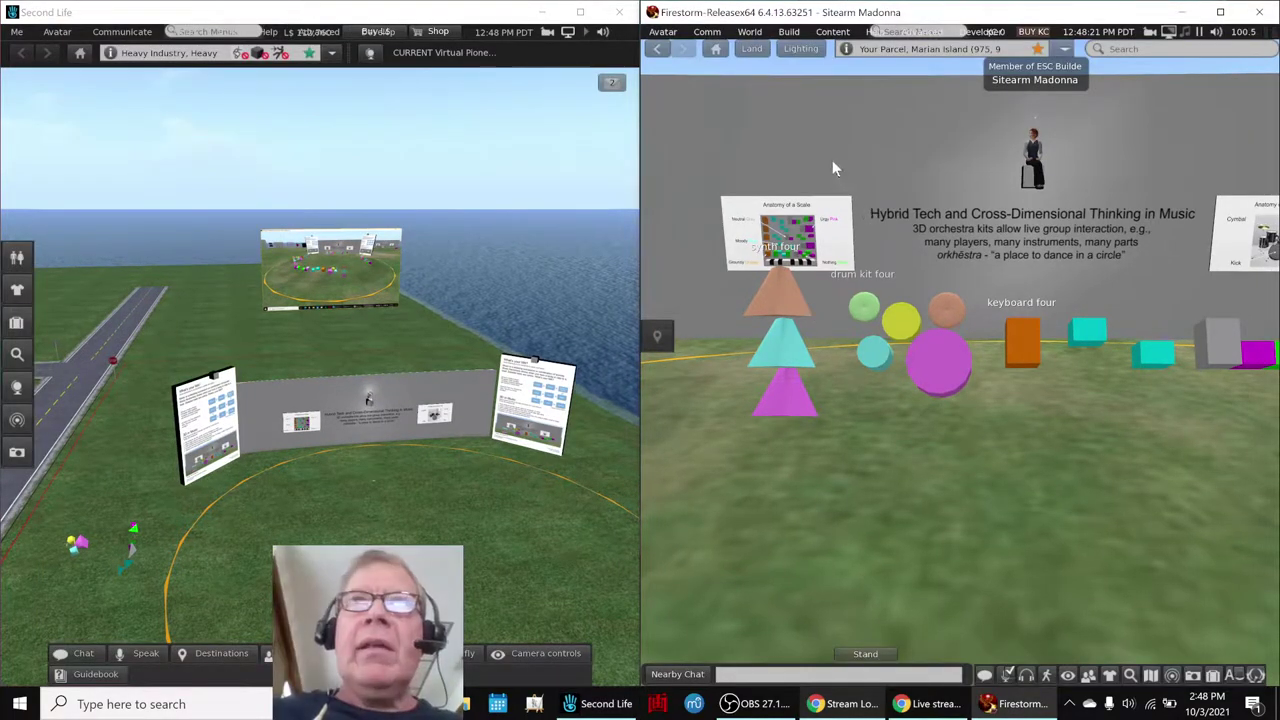
Open the backdrop wall behind the instrument kits for editing in Firestorm and enable Edit linked
right_click(820, 145)
click(848, 174)
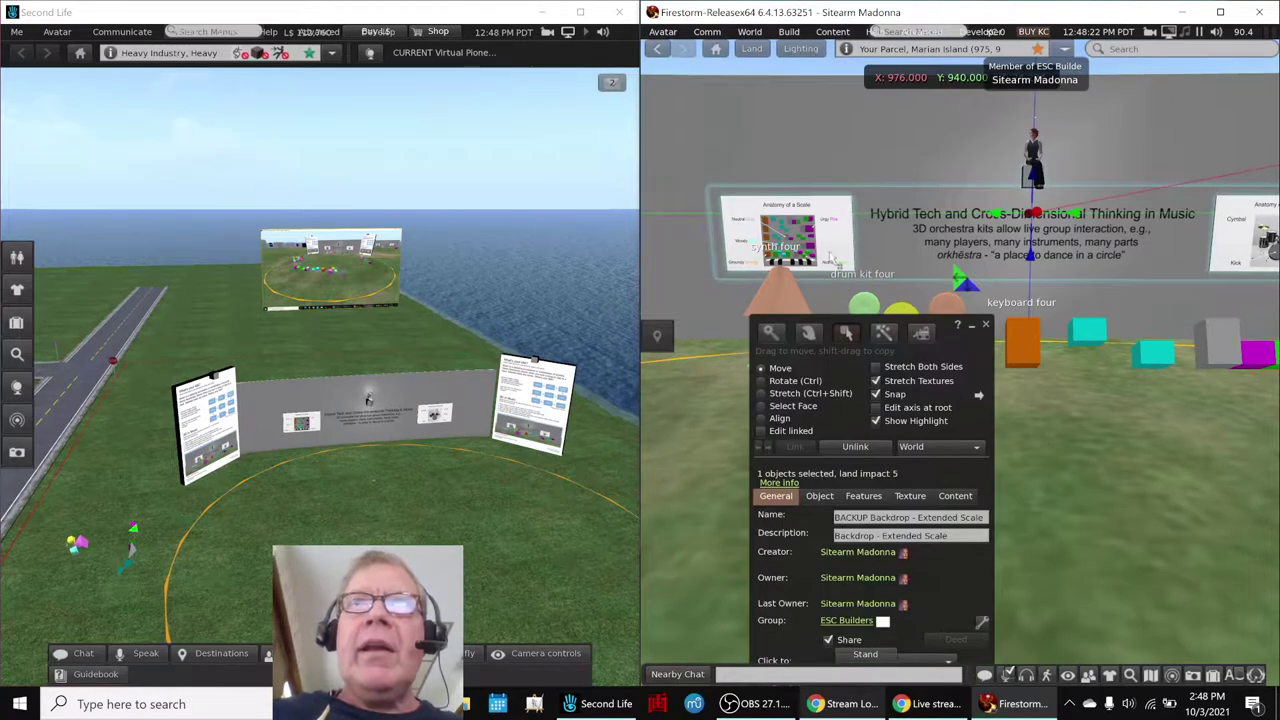
click(763, 429)
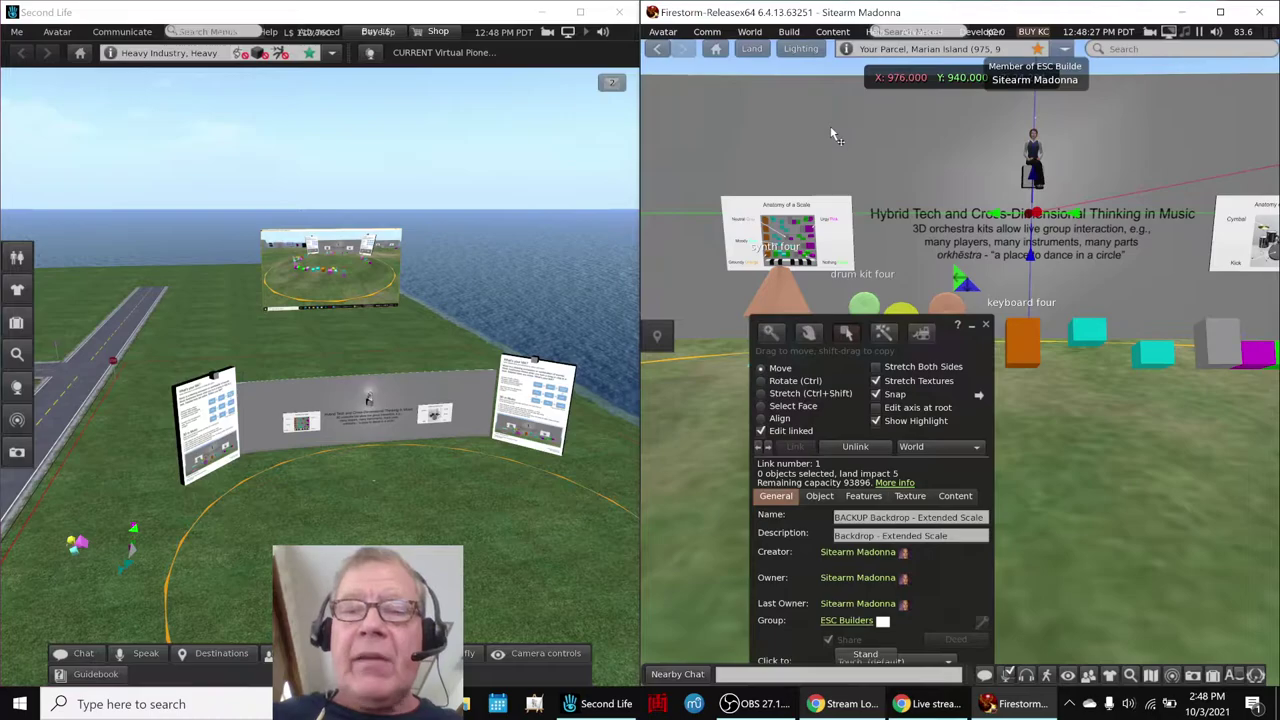
ctrl+alt+drag(846, 123, 959, 361)
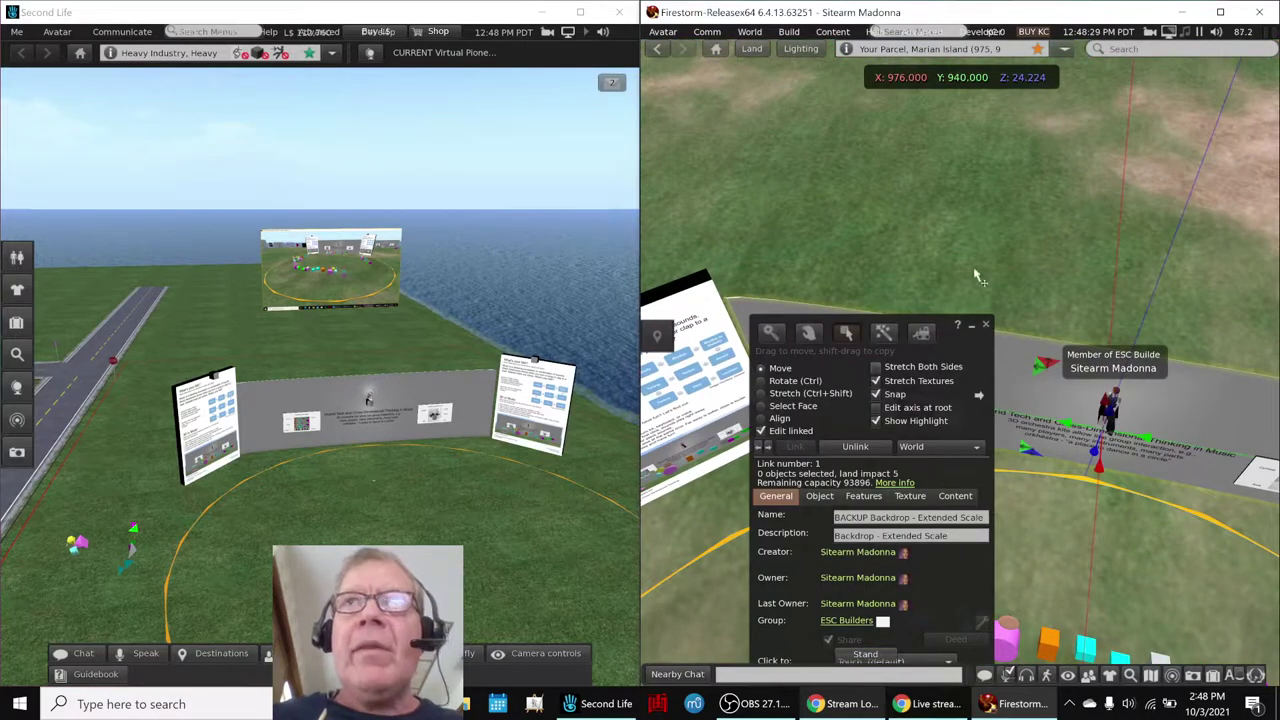
alt+drag(923, 74, 916, 84)
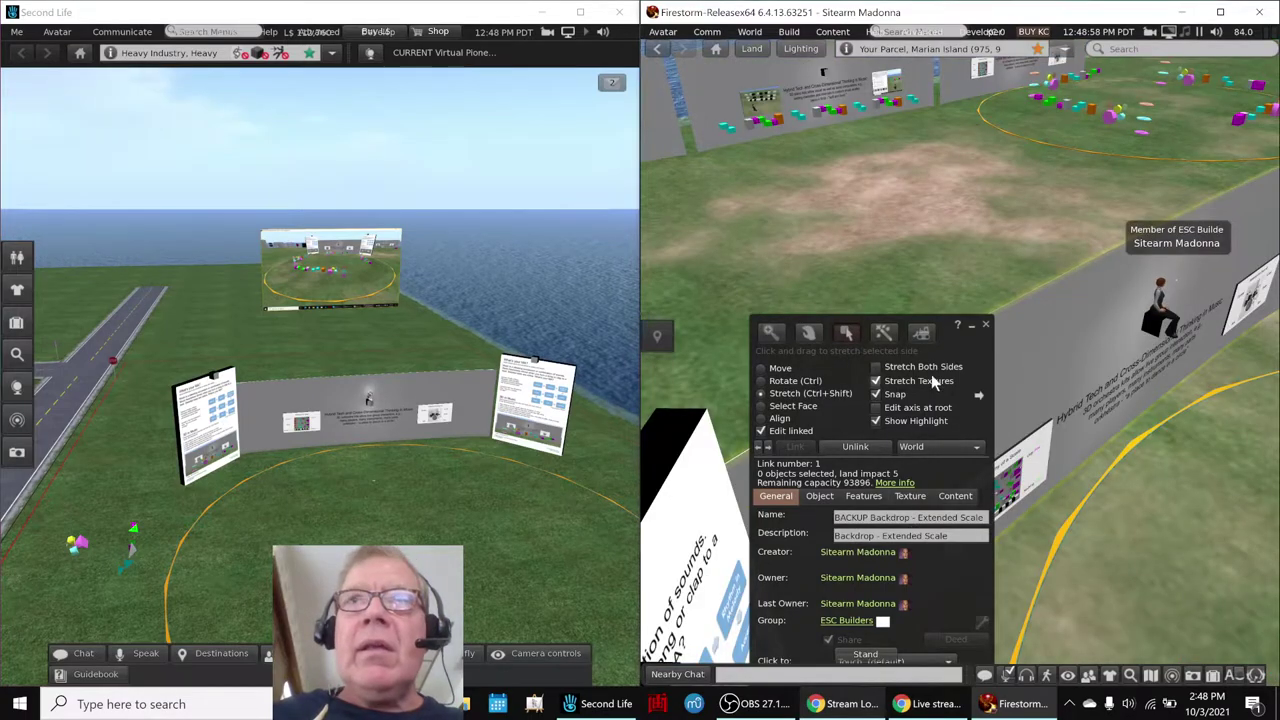
Examine the Firestorm backdrop wall's Object parameters, particularly its Y and Z size
drag(955, 336, 924, 151)
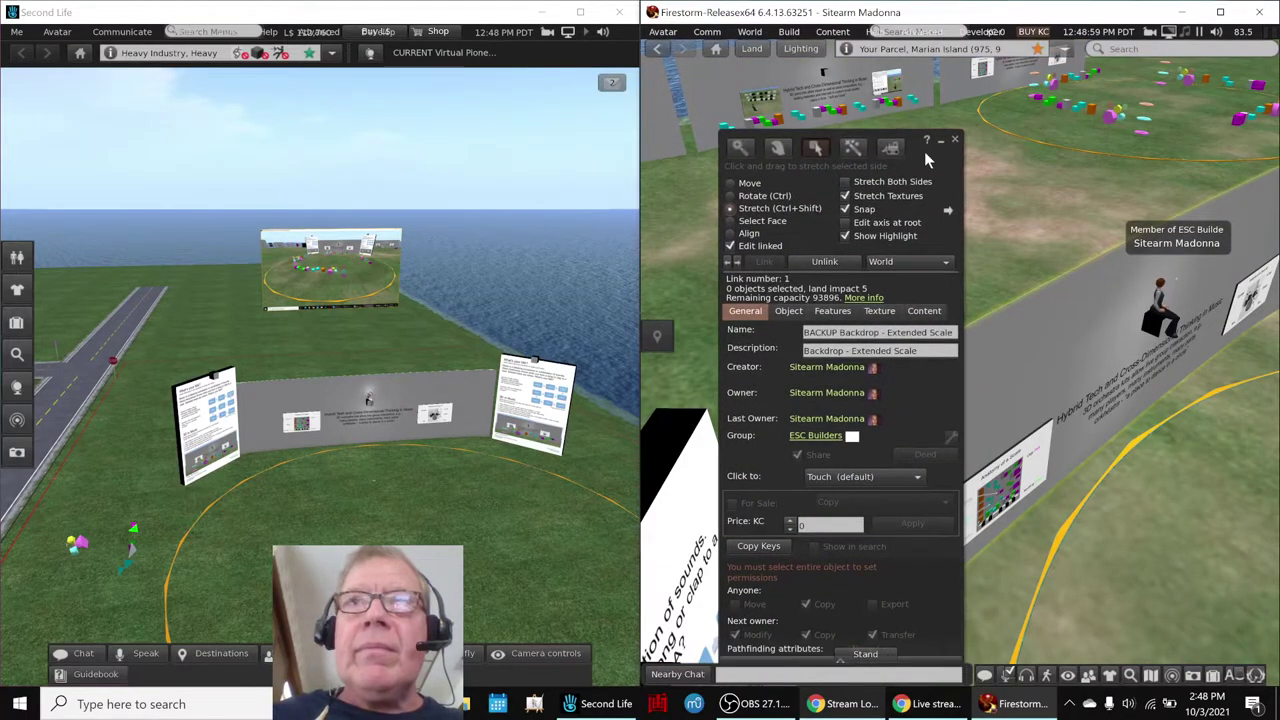
click(795, 313)
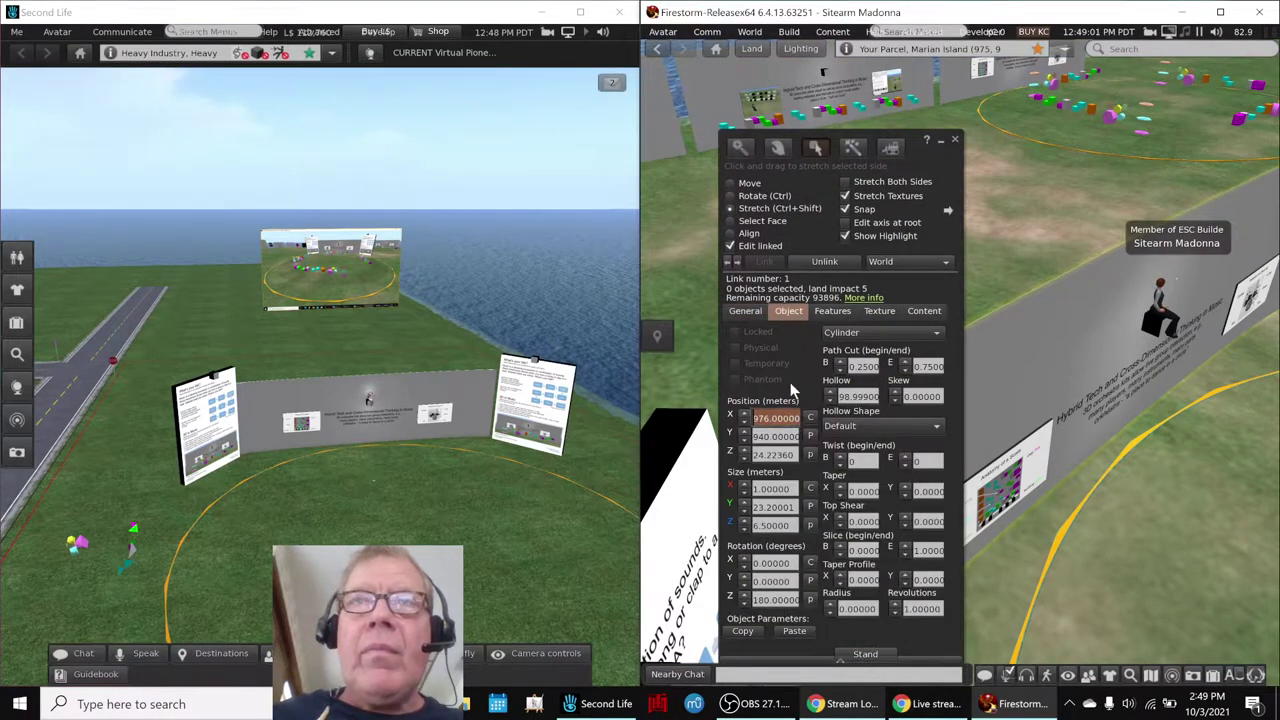
click(767, 507)
click(767, 525)
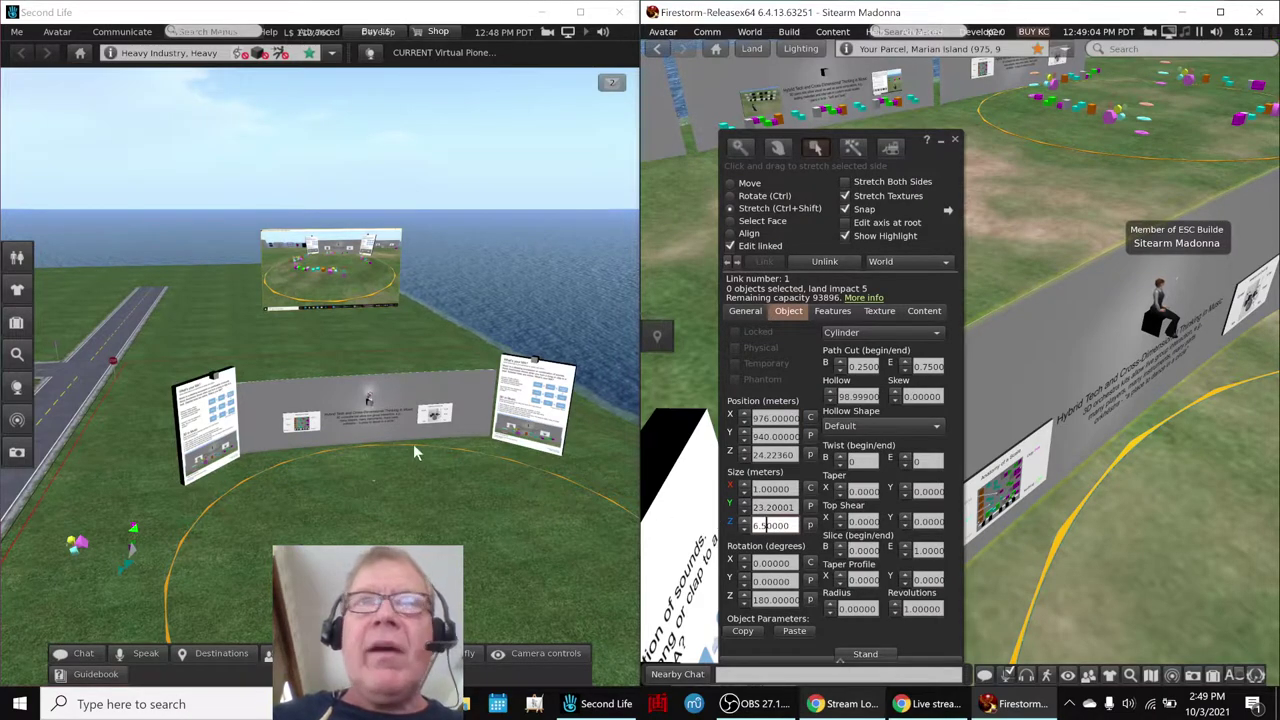
Open the backdrop in Second Life for editing, enable Edit linked, and display the wall's Object parameters
right_click(331, 386)
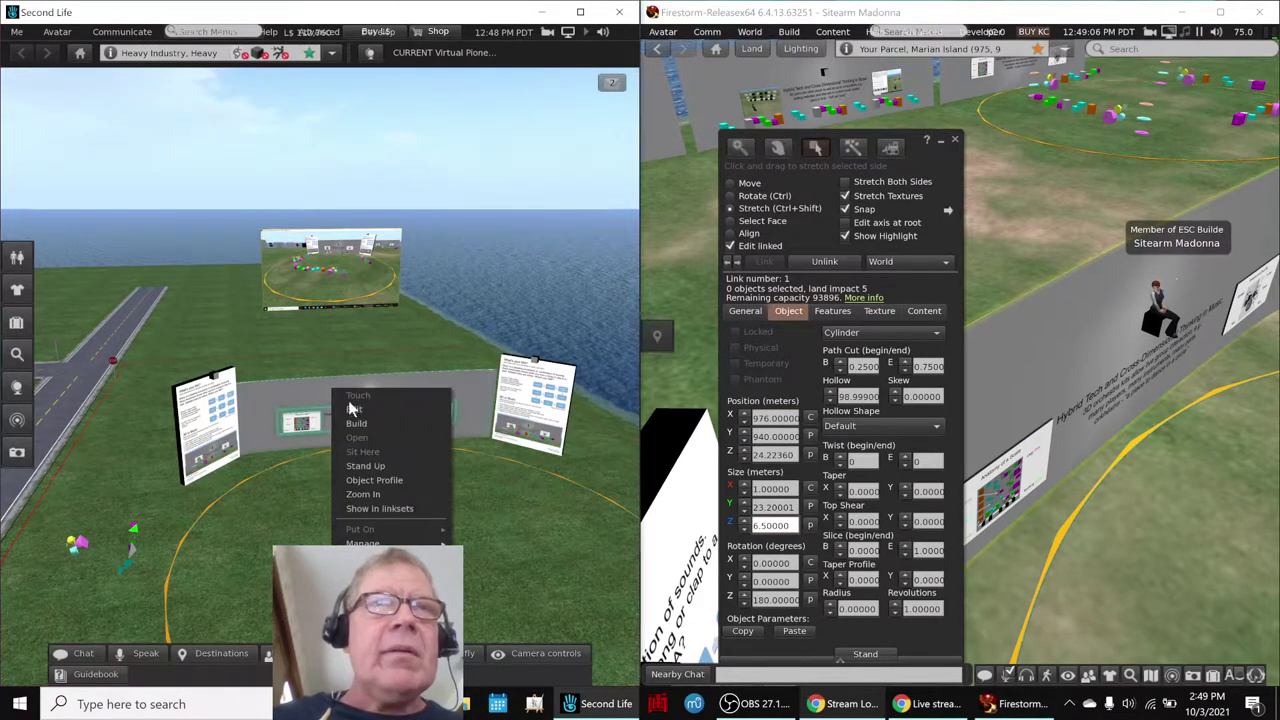
click(345, 406)
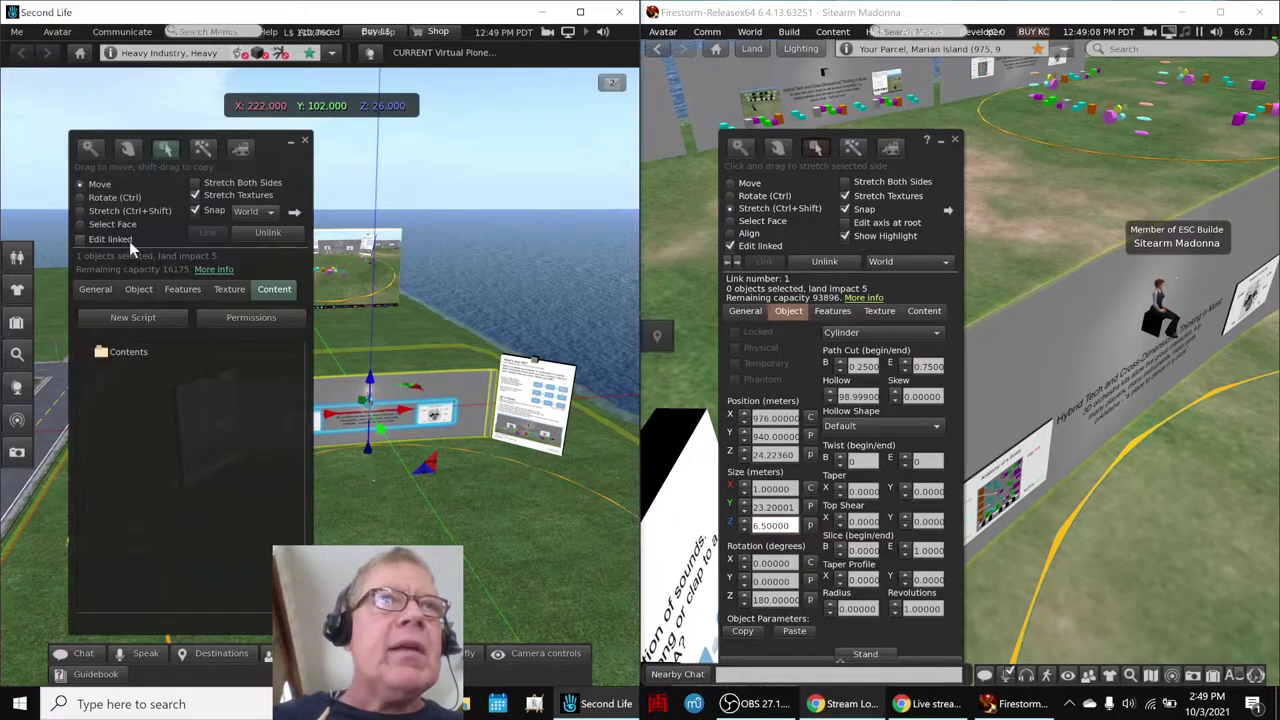
click(131, 241)
click(336, 390)
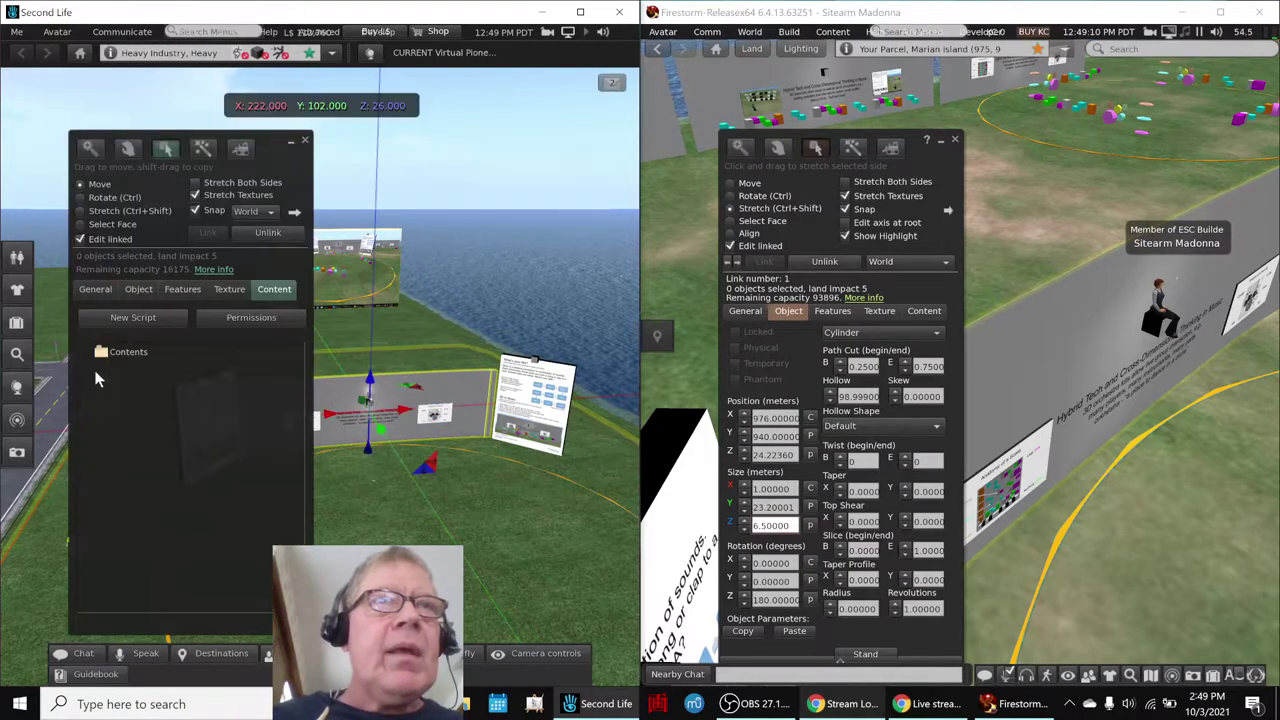
click(130, 290)
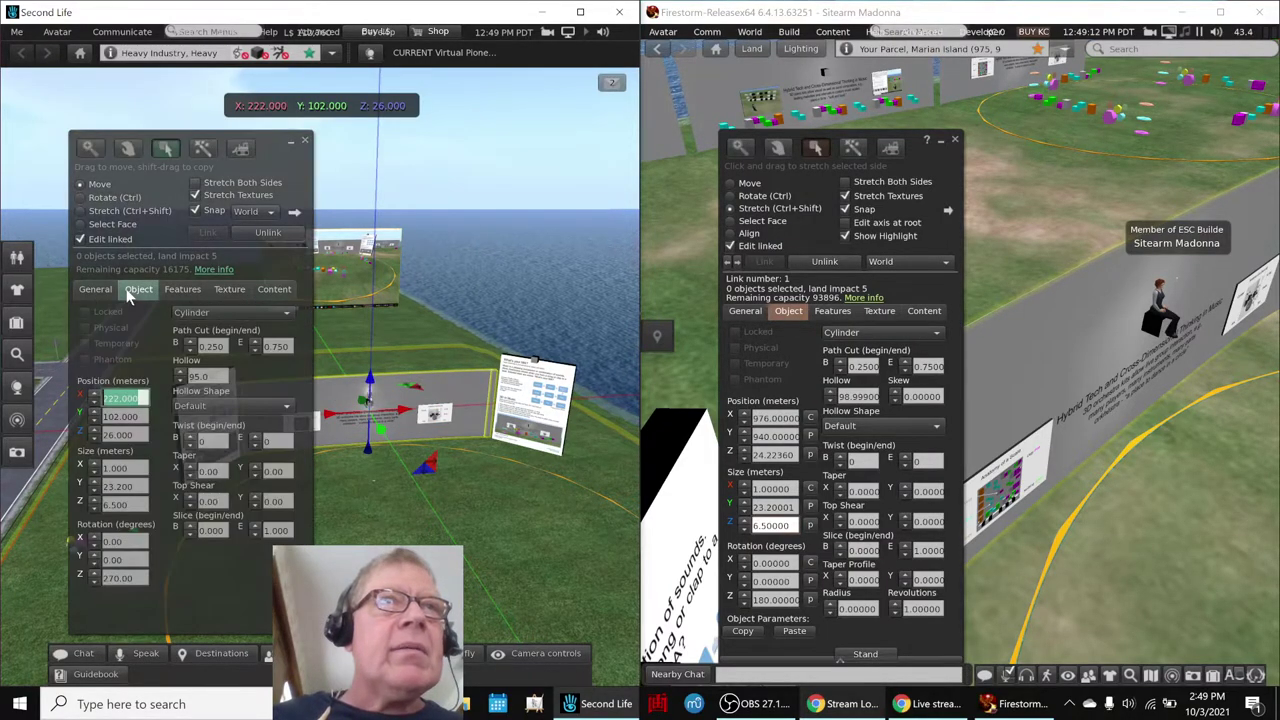
Examine the Second Life backdrop's Y and Z size, and close the build windows in both viewers
click(127, 487)
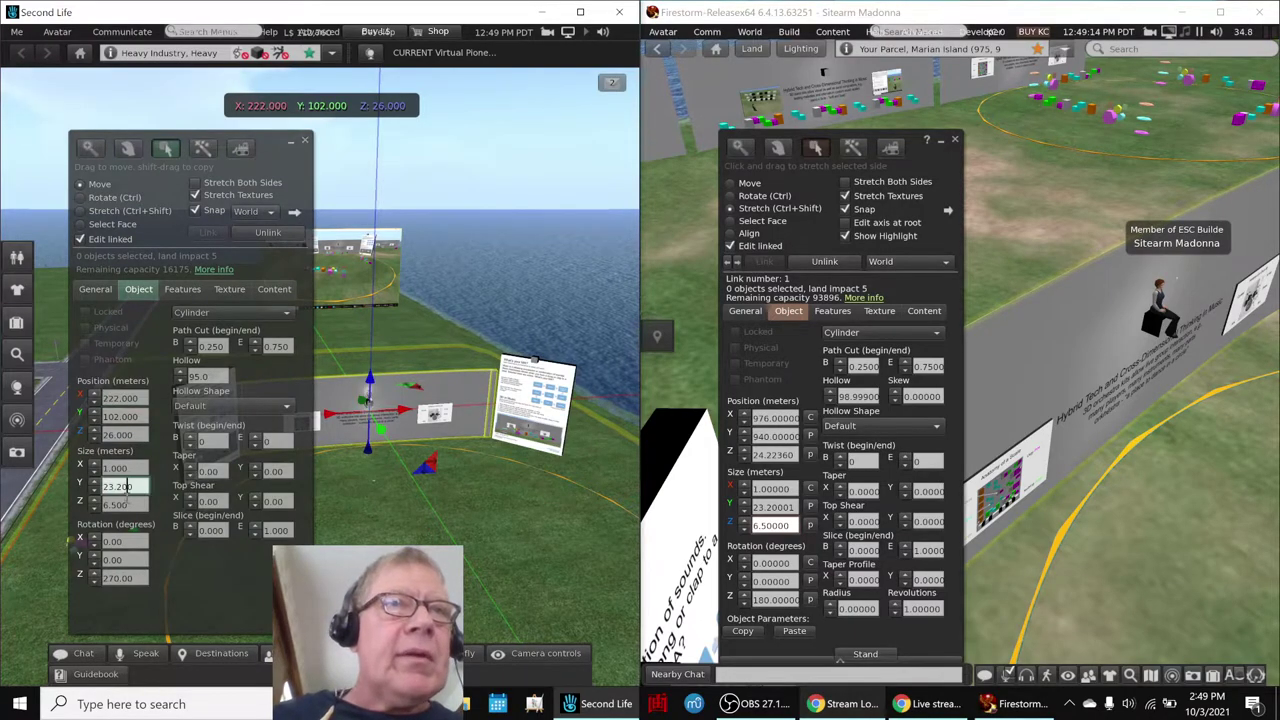
click(127, 505)
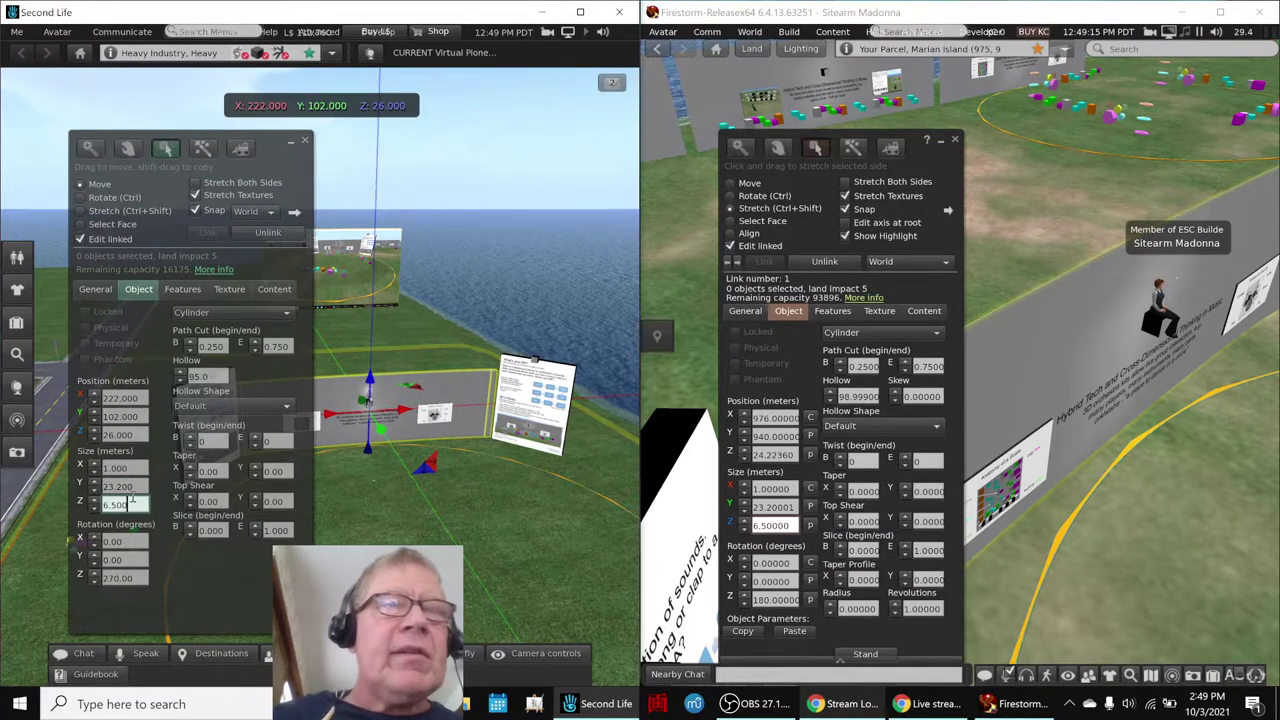
click(305, 142)
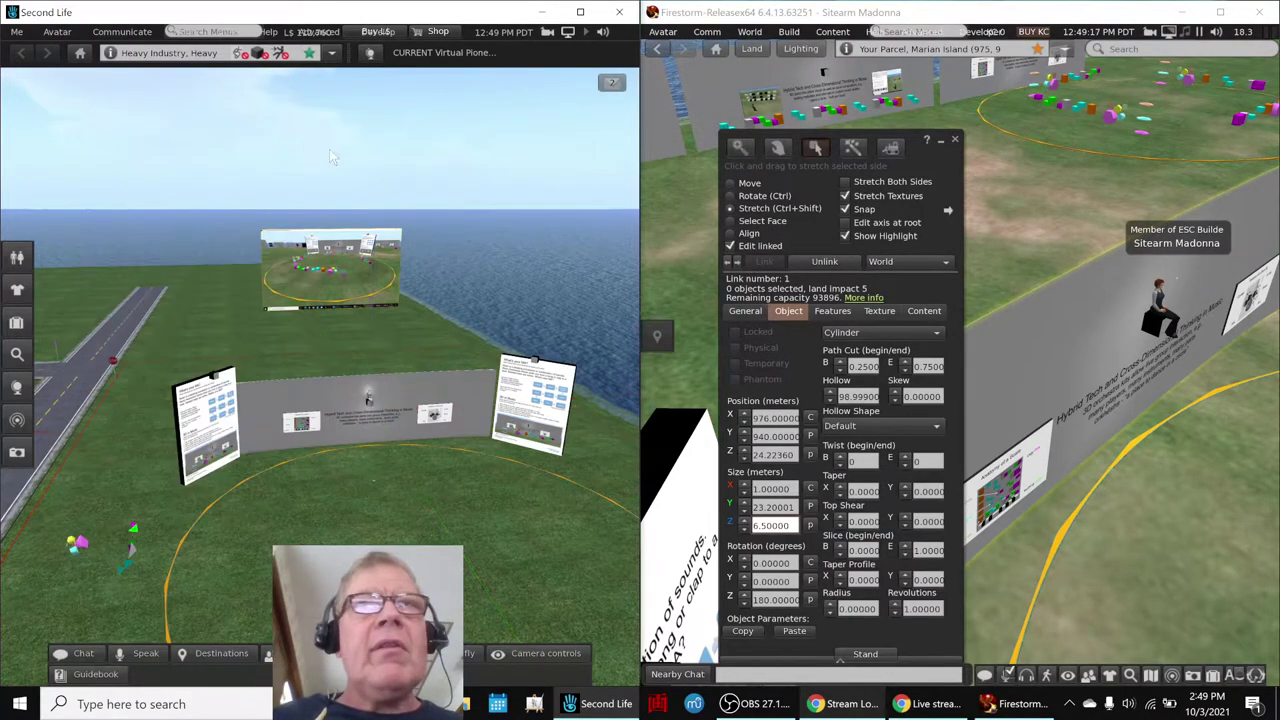
click(955, 142)
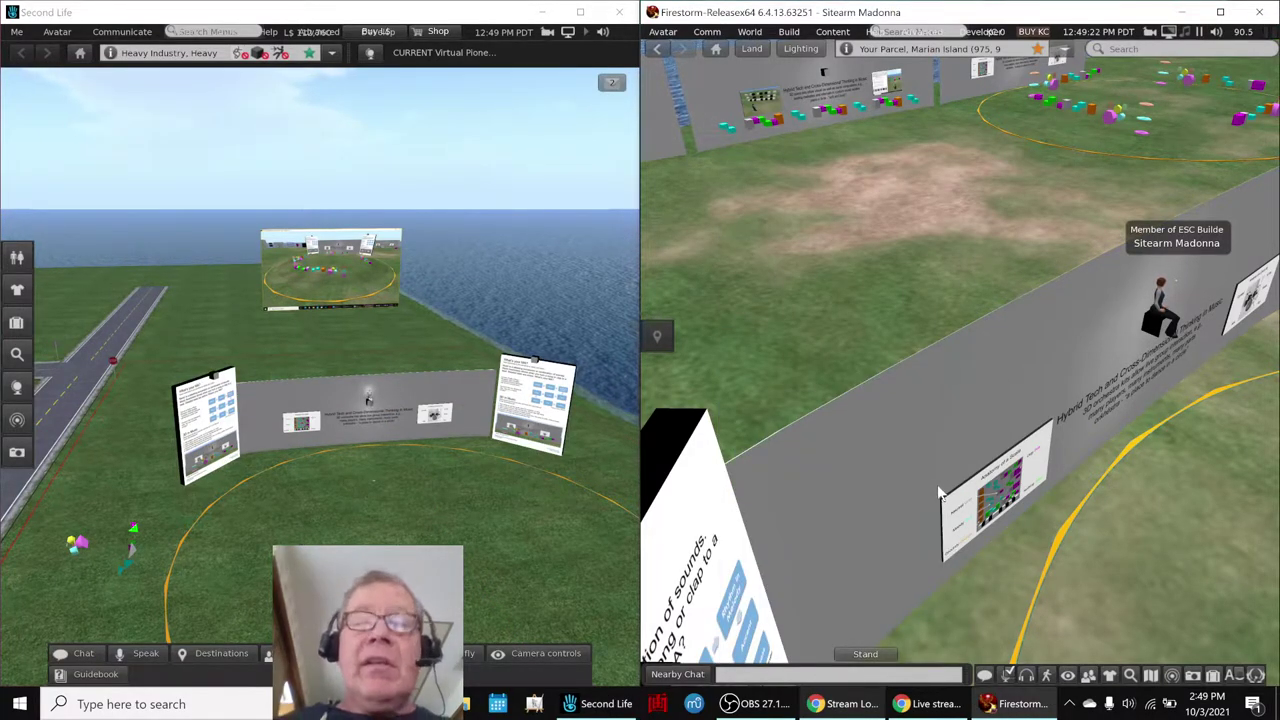
Zoom in on the synth four kit in front of the Firestorm backdrop
alt+drag(1102, 542, 965, 362)
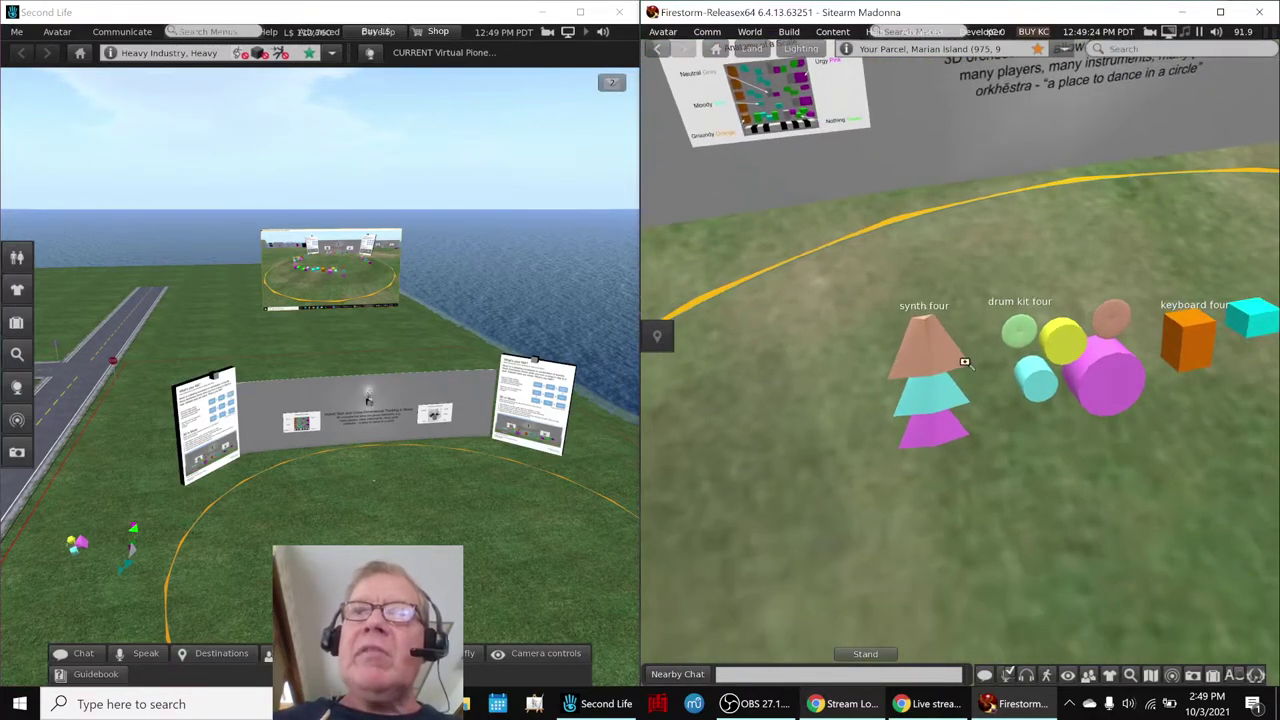
alt+click(962, 362)
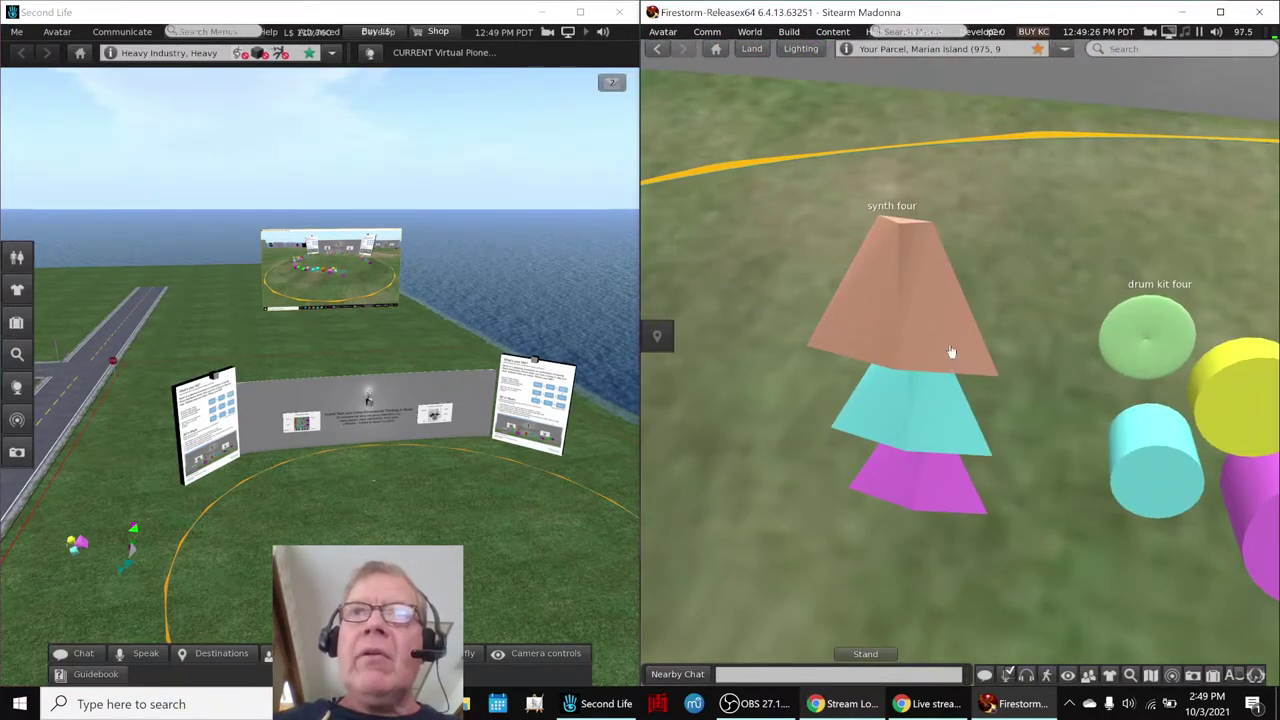
right_click(951, 352)
click(980, 385)
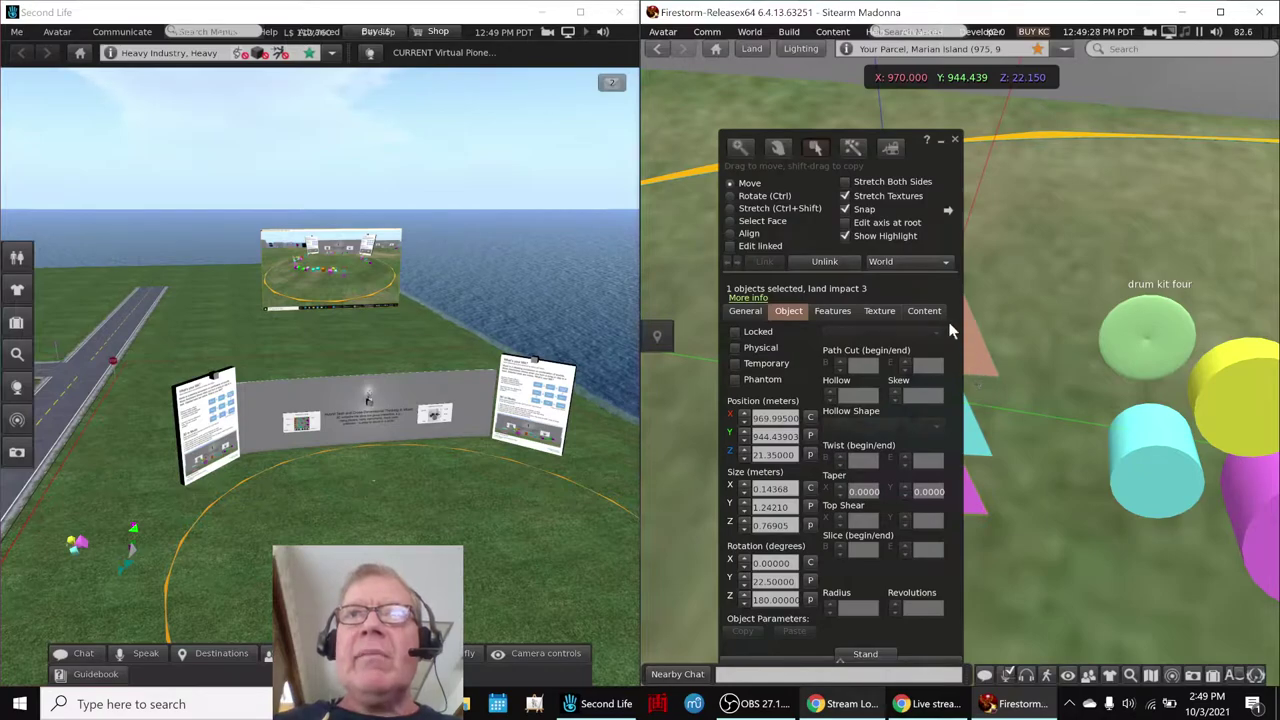
click(953, 146)
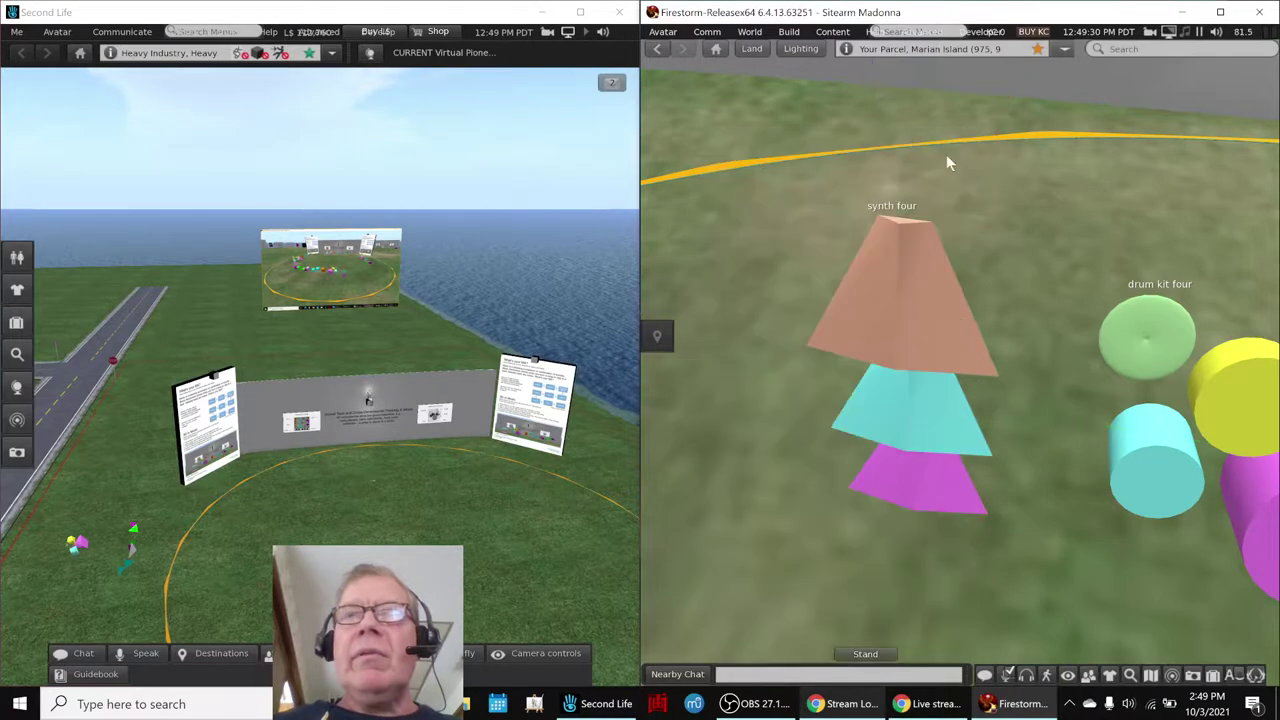
Open the Collada save options for the synth four object in Firestorm, and close them without exporting
right_click(929, 302)
click(930, 360)
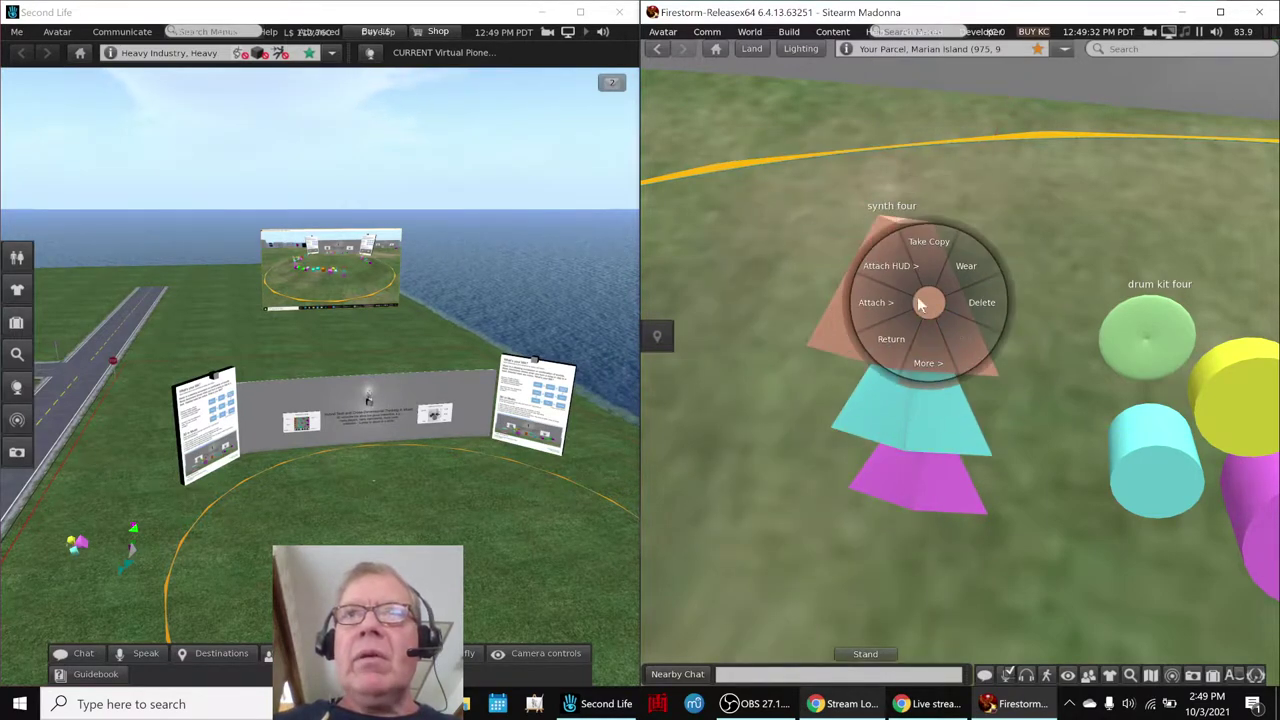
click(928, 362)
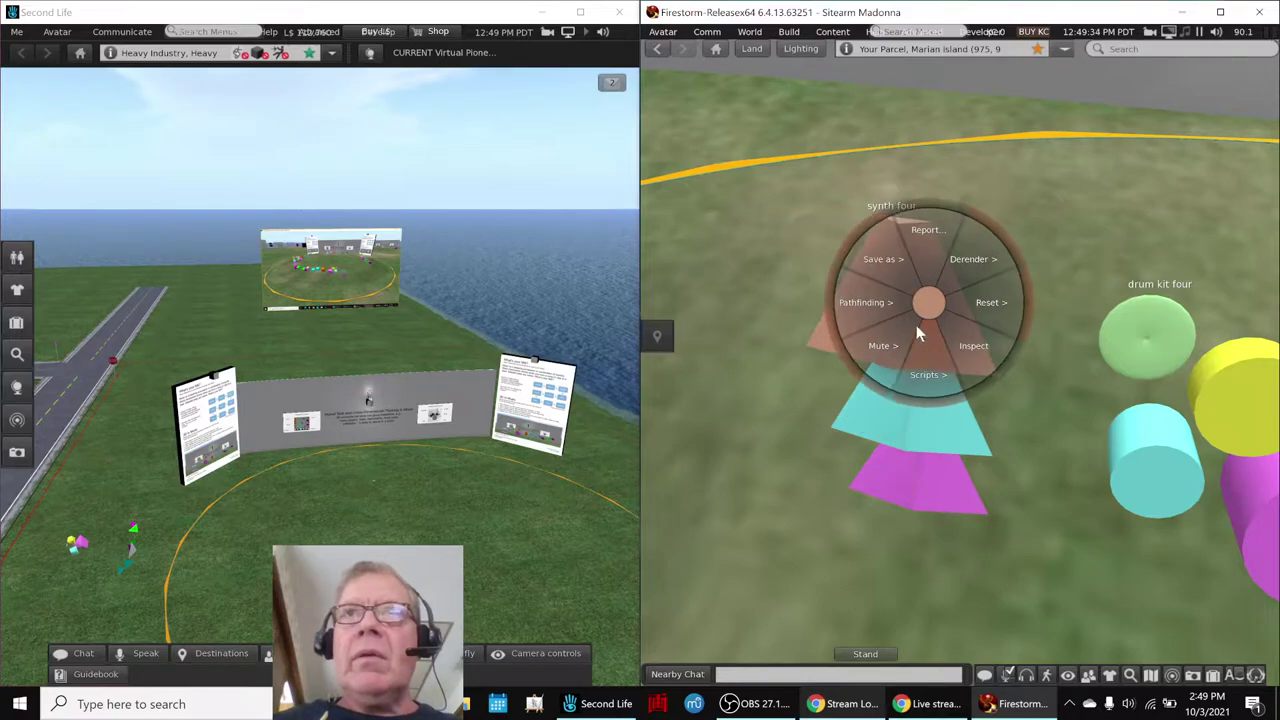
click(899, 272)
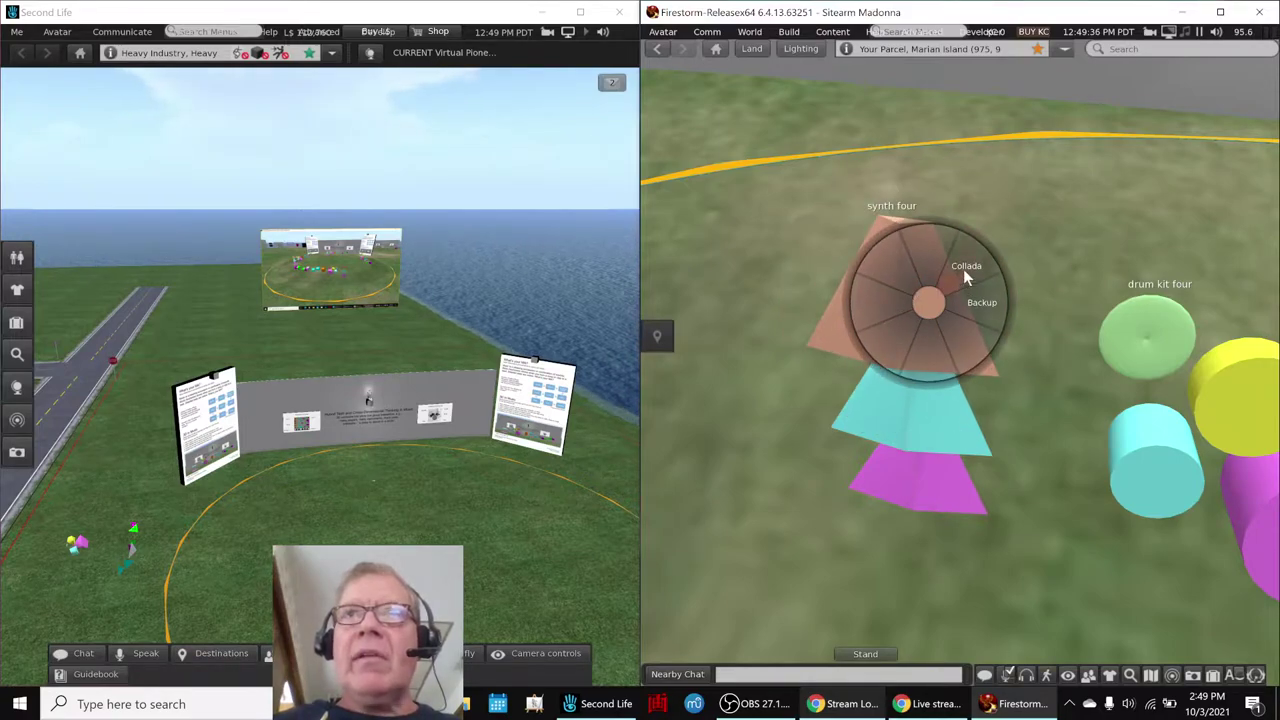
click(963, 269)
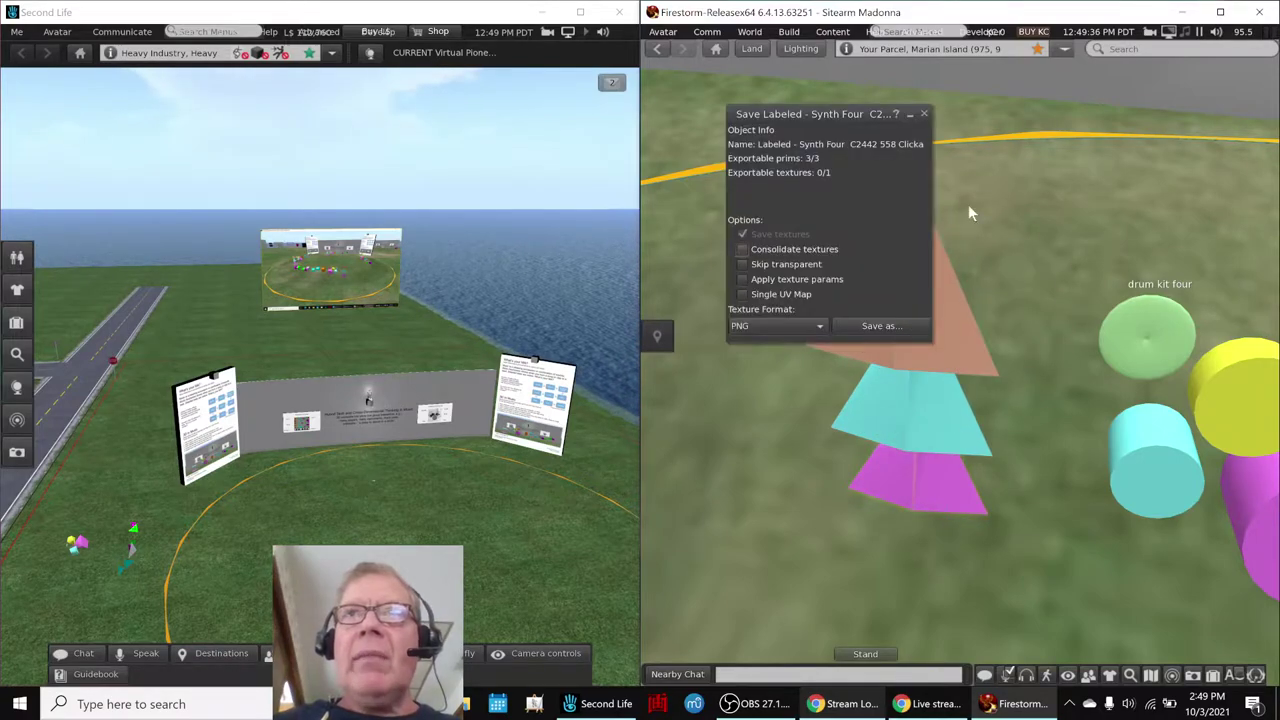
click(925, 116)
Compare the uploaded synth model in Second Life with the original synth four in Firestorm up close
click(377, 268)
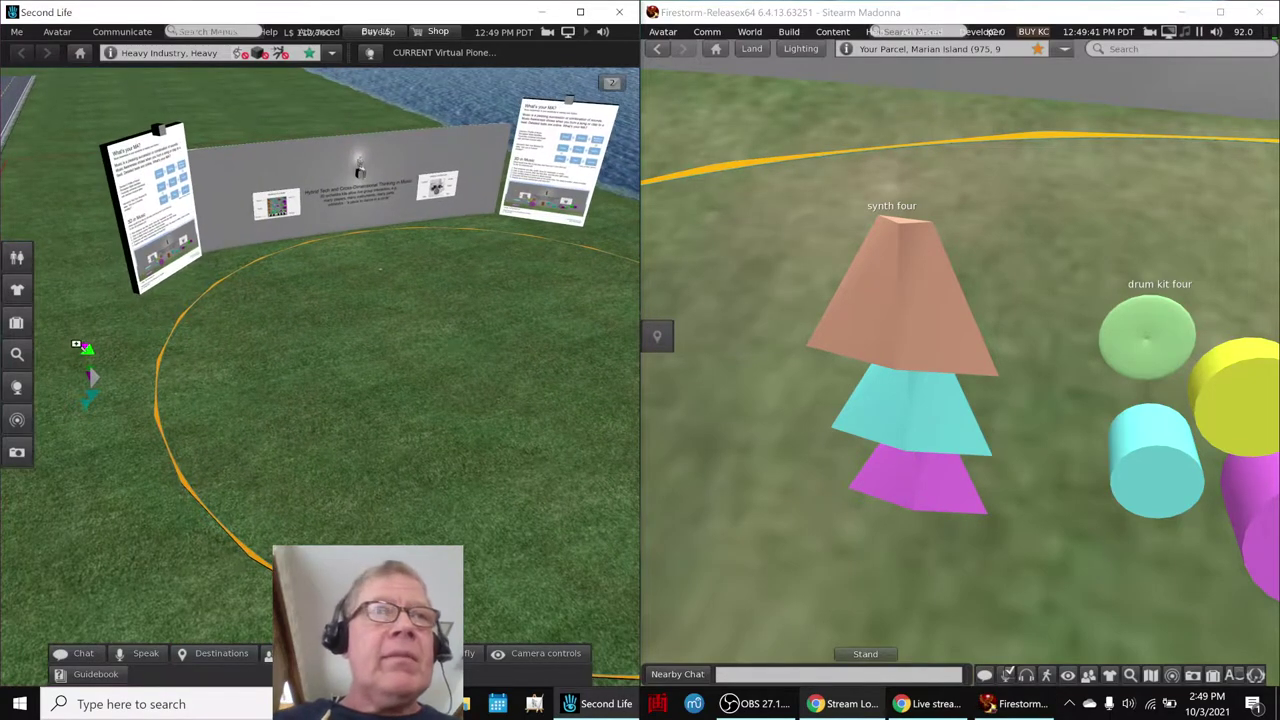
alt+drag(82, 348, 82, 228)
alt+drag(277, 473, 150, 458)
alt+drag(183, 408, 315, 355)
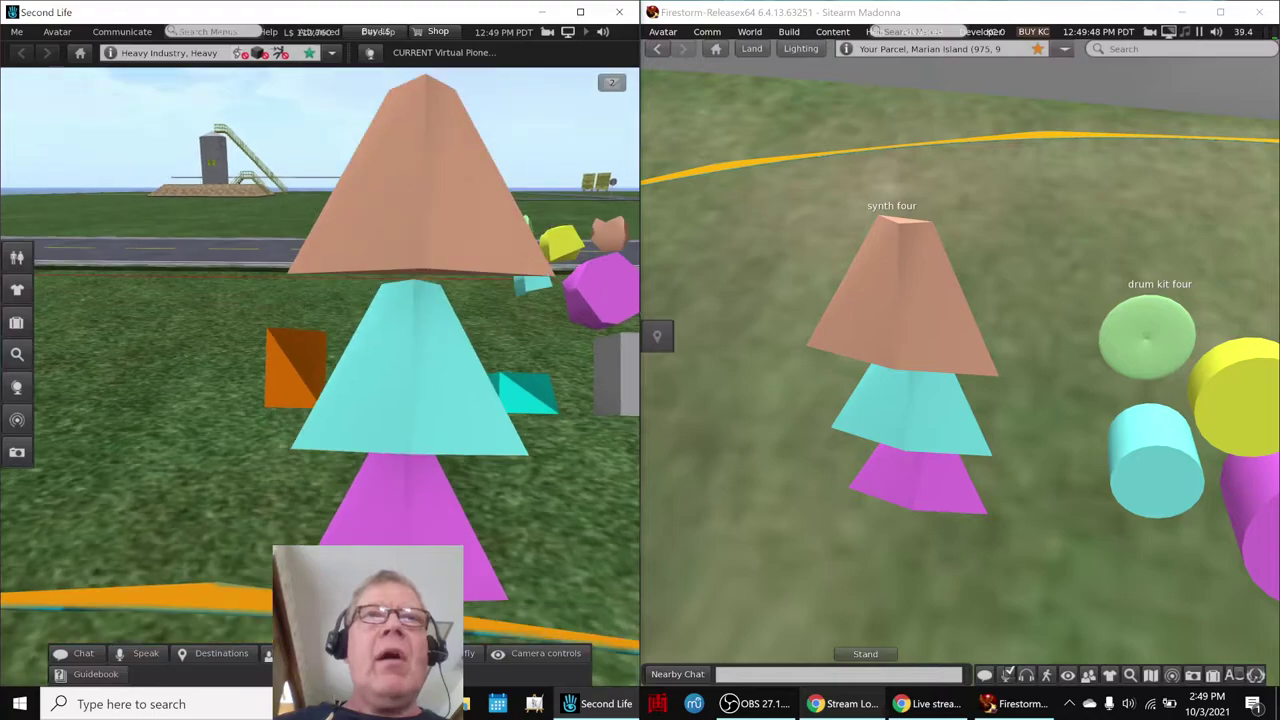
click(988, 706)
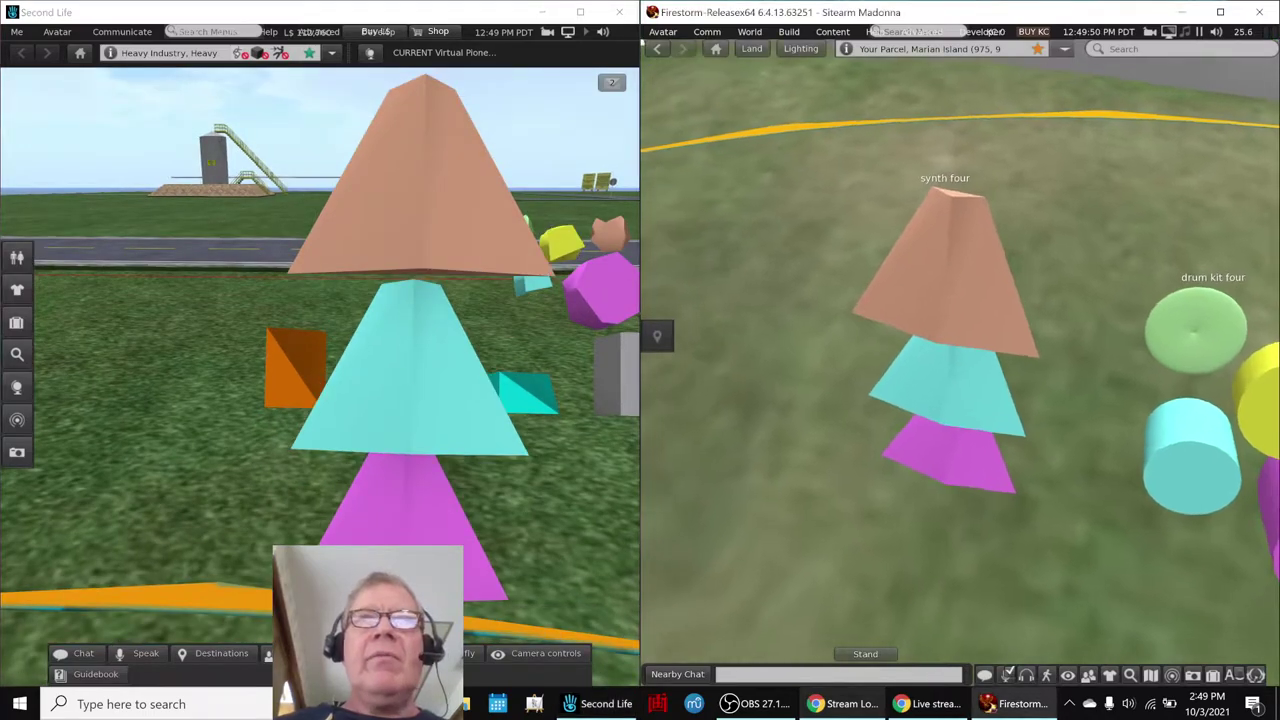
ctrl+alt+drag(985, 300, 1030, 255)
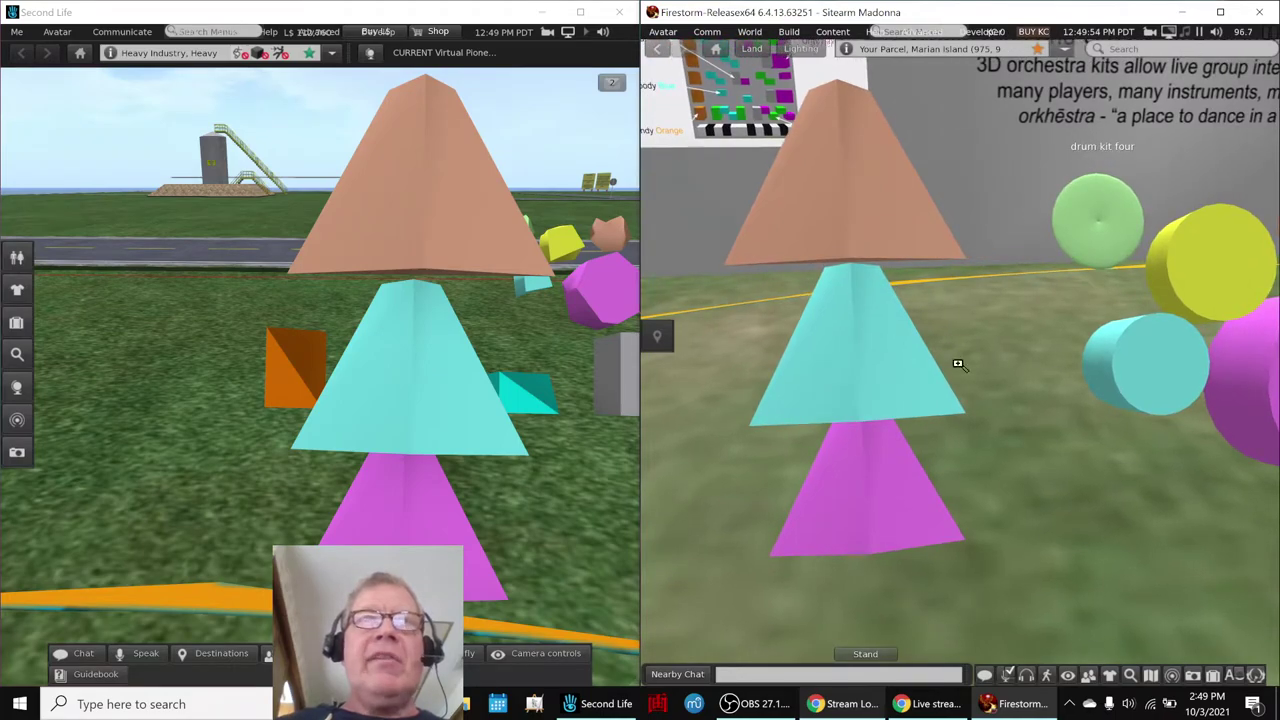
Compare the drum kit's round shapes in Firestorm with those of the uploaded model in Second Life
alt+drag(1104, 360, 1060, 300)
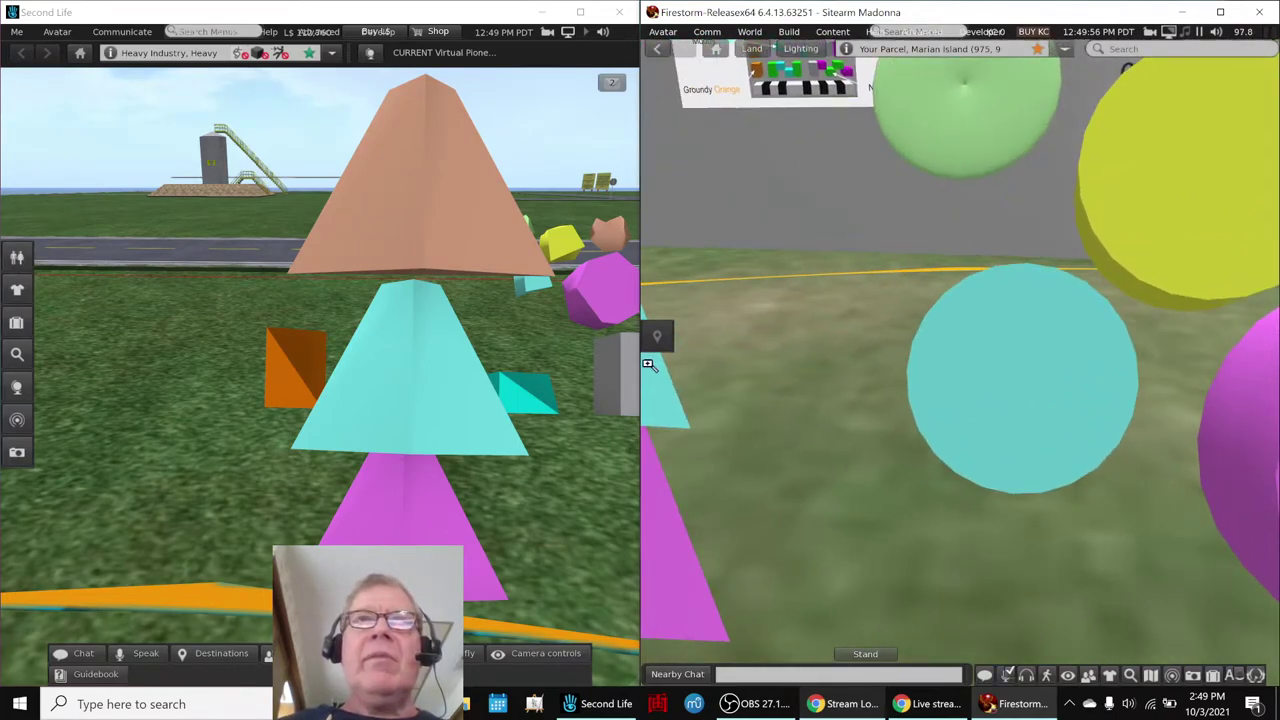
mouse_move(618, 318)
alt+mouse_down()
mouse_move(618, 260)
mouse_move(618, 300)
alt+mouse_up()
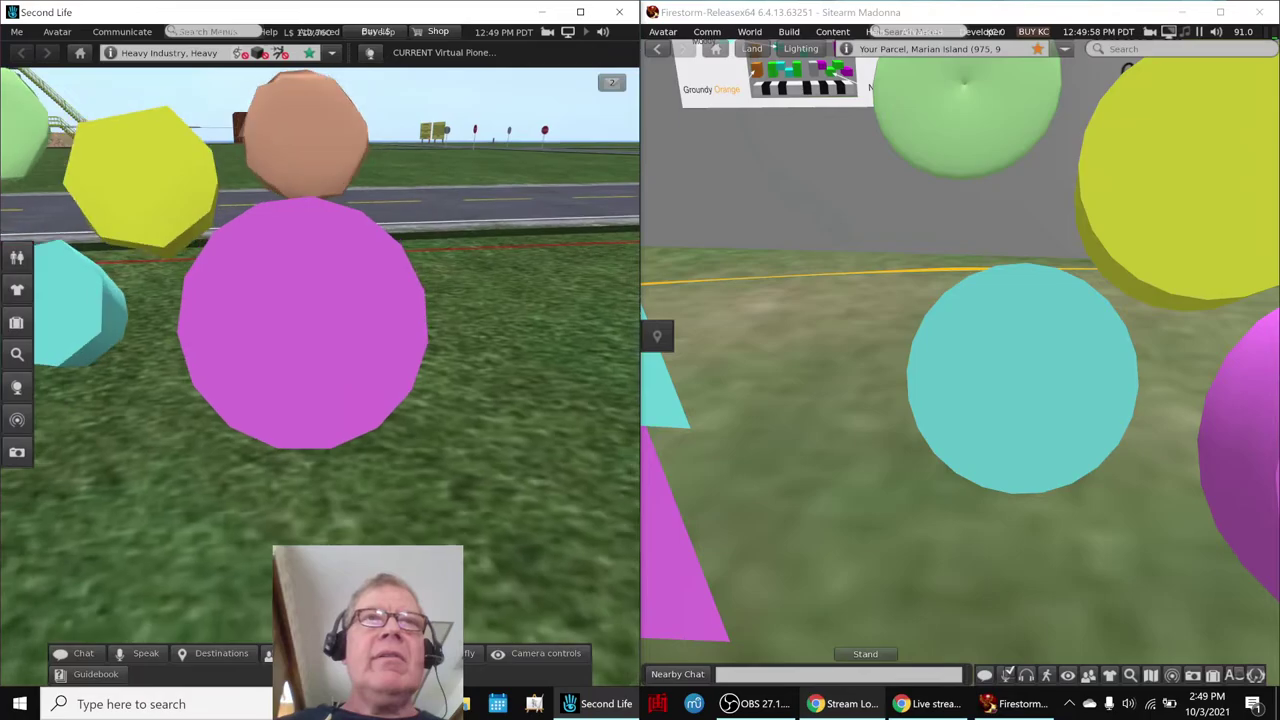
key(Escape)
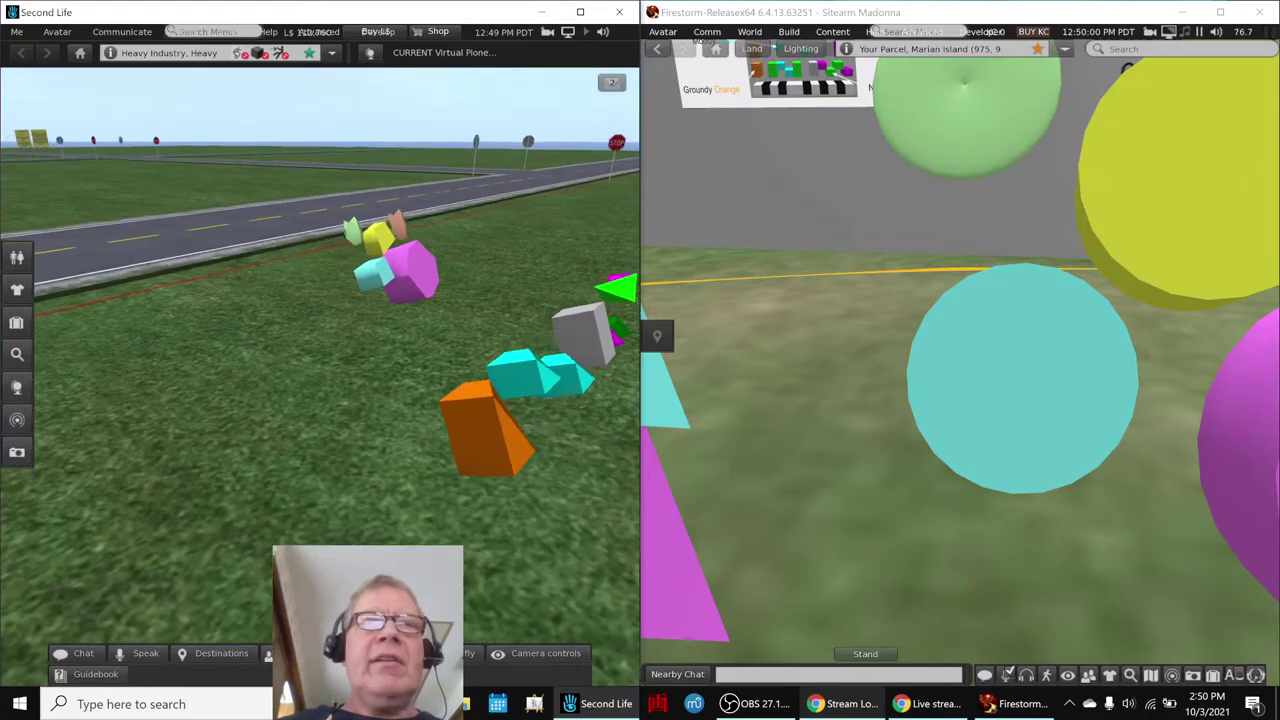
Compare the uploaded keyboard kit's blocks in Second Life with the original keyboard four in Firestorm
ctrl+alt+drag(320, 377, 240, 425)
ctrl+alt+drag(284, 339, 320, 377)
alt+drag(785, 459, 957, 360)
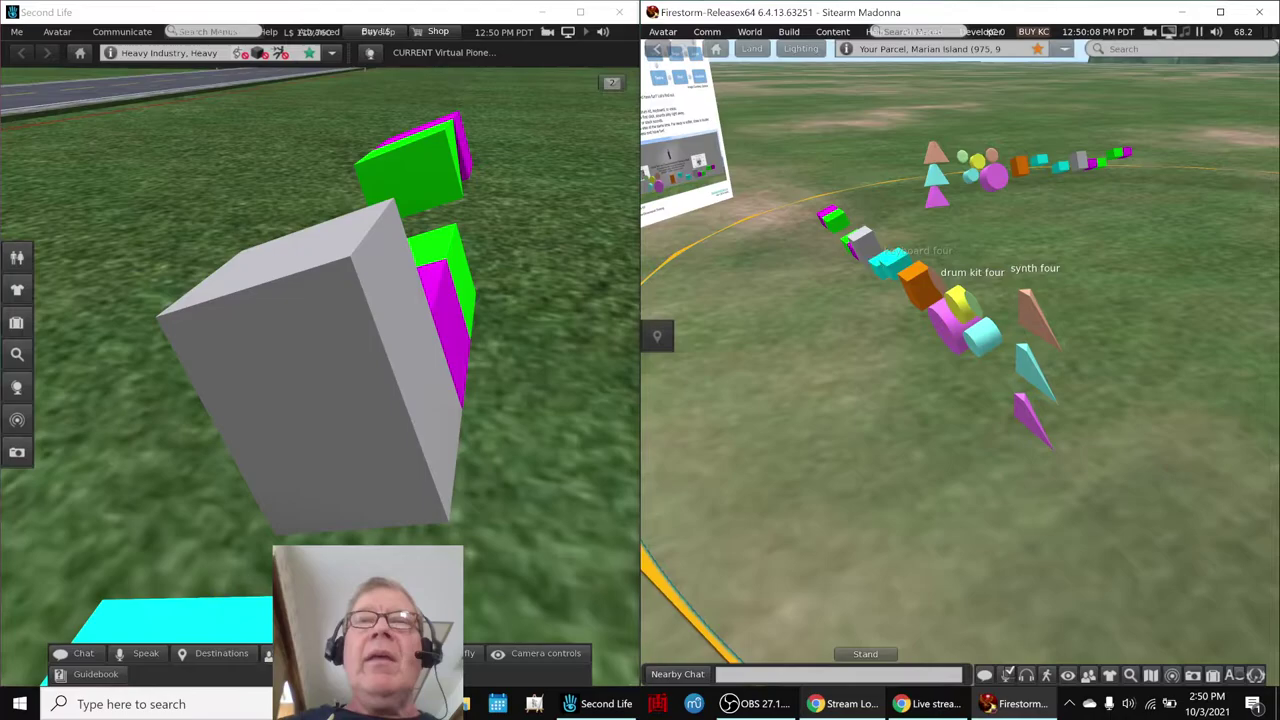
alt+drag(886, 258, 670, 225)
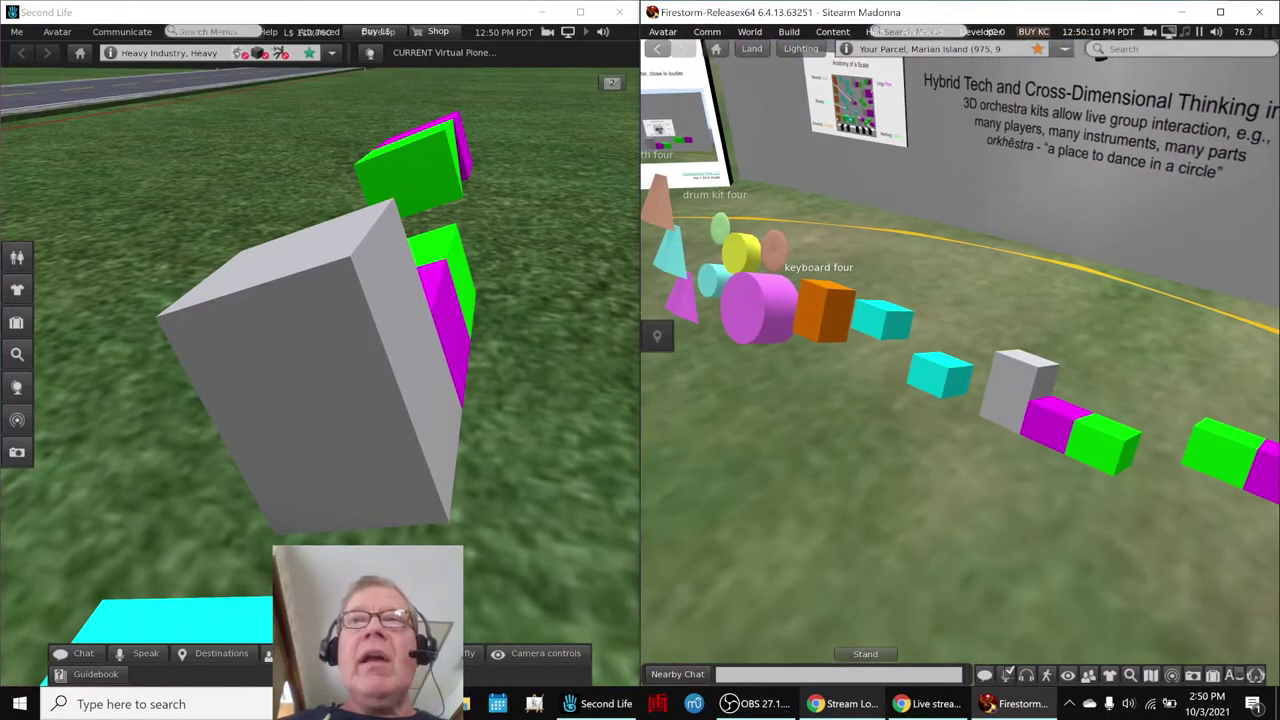
alt+click(1025, 390)
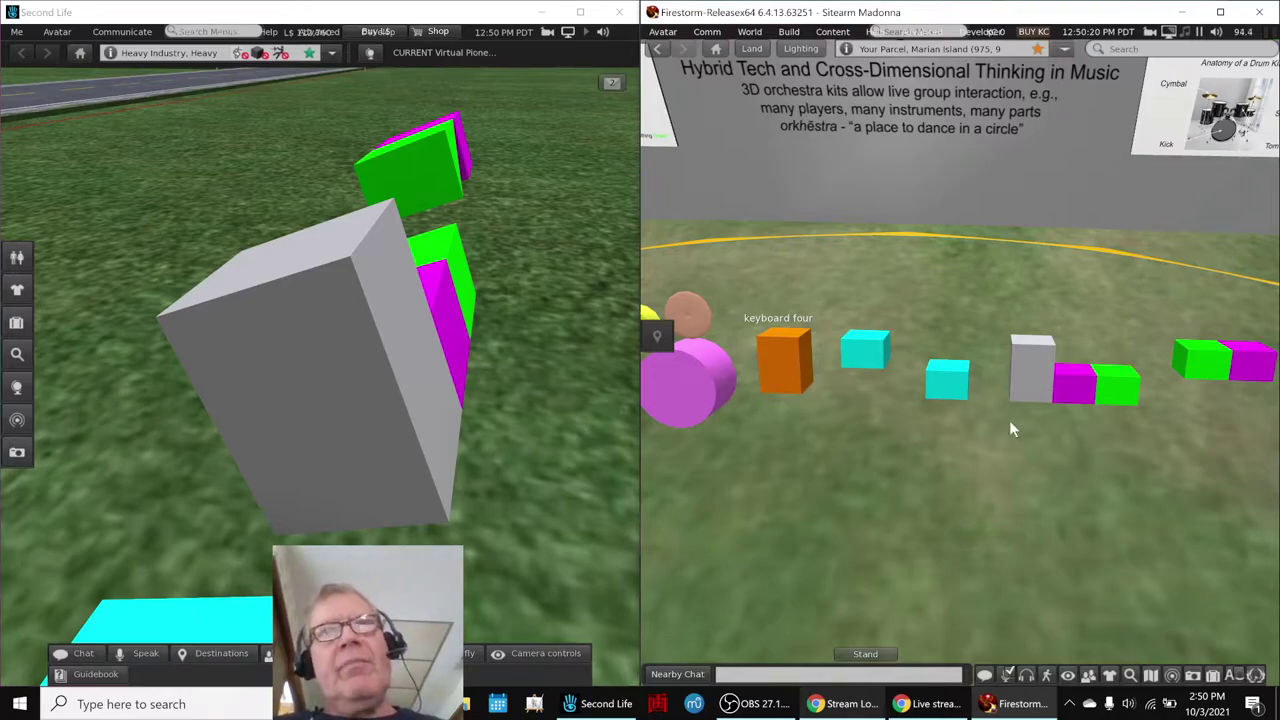
scroll(847, 279, down, 3)
click(558, 414)
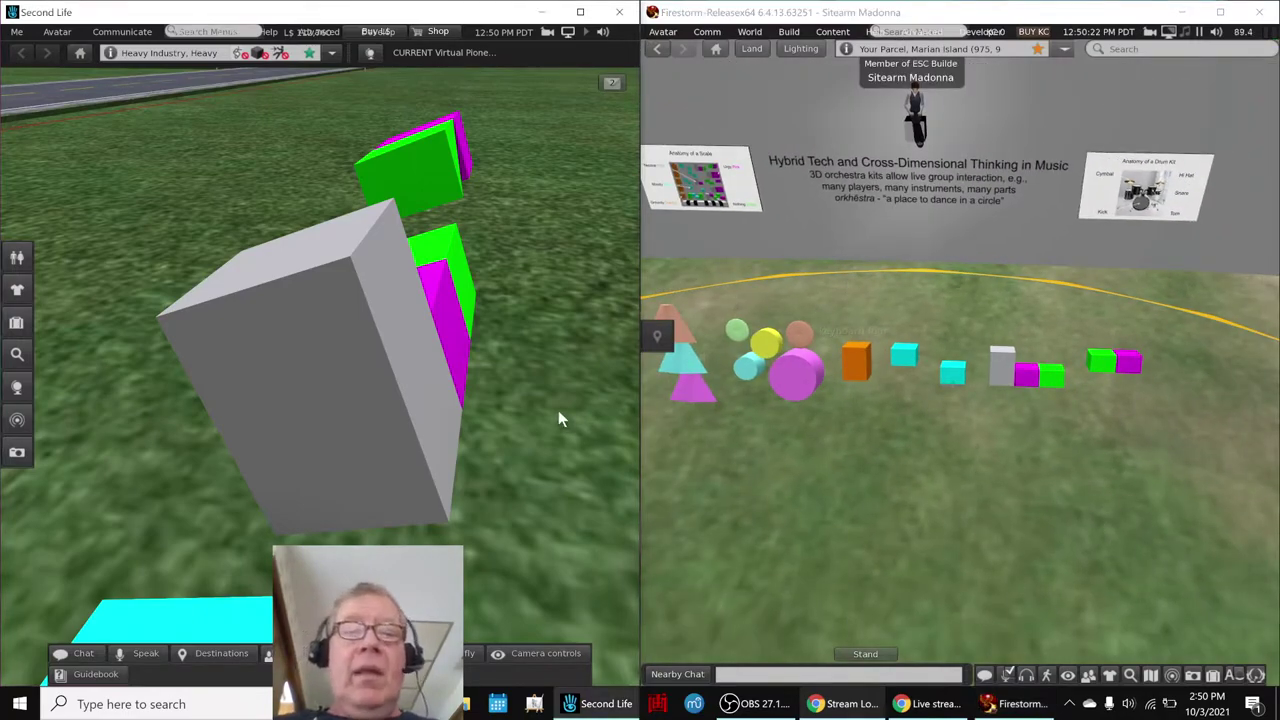
key(Escape)
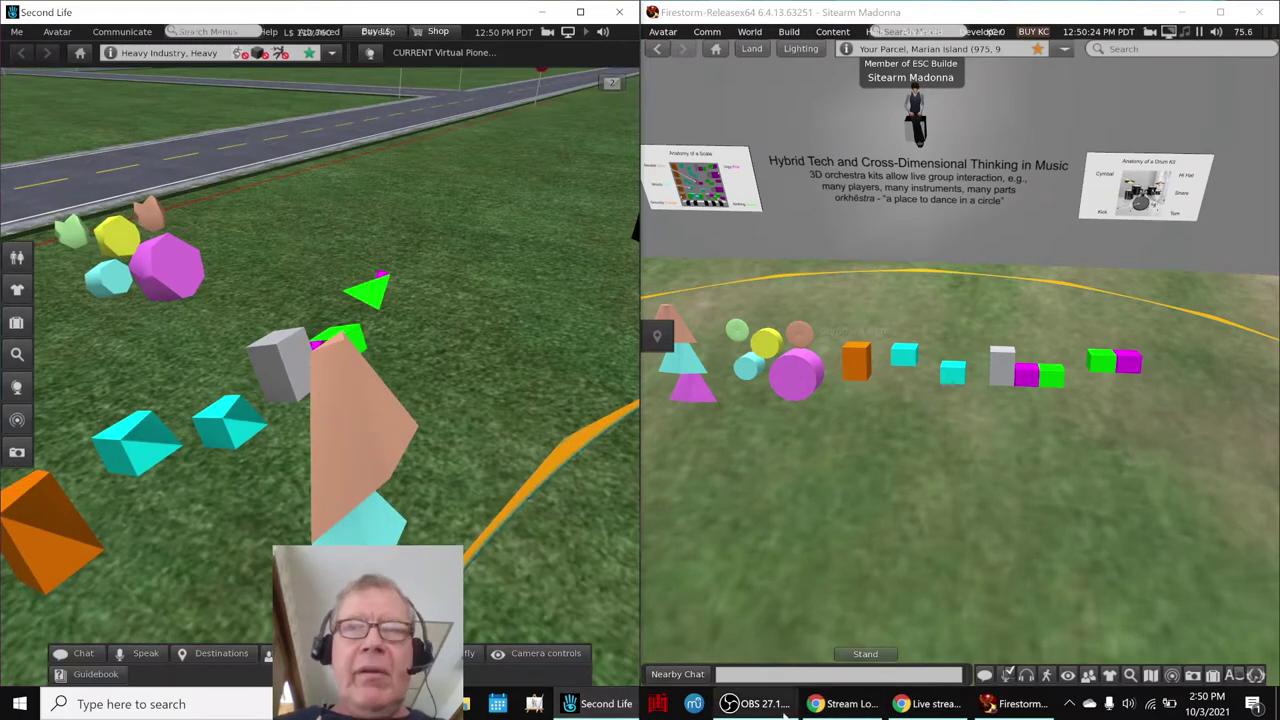
Switch to the Google Sheets stream log and enter "we have learned a lot more about crossing between virtual environments" in B11 under Reflection
click(838, 705)
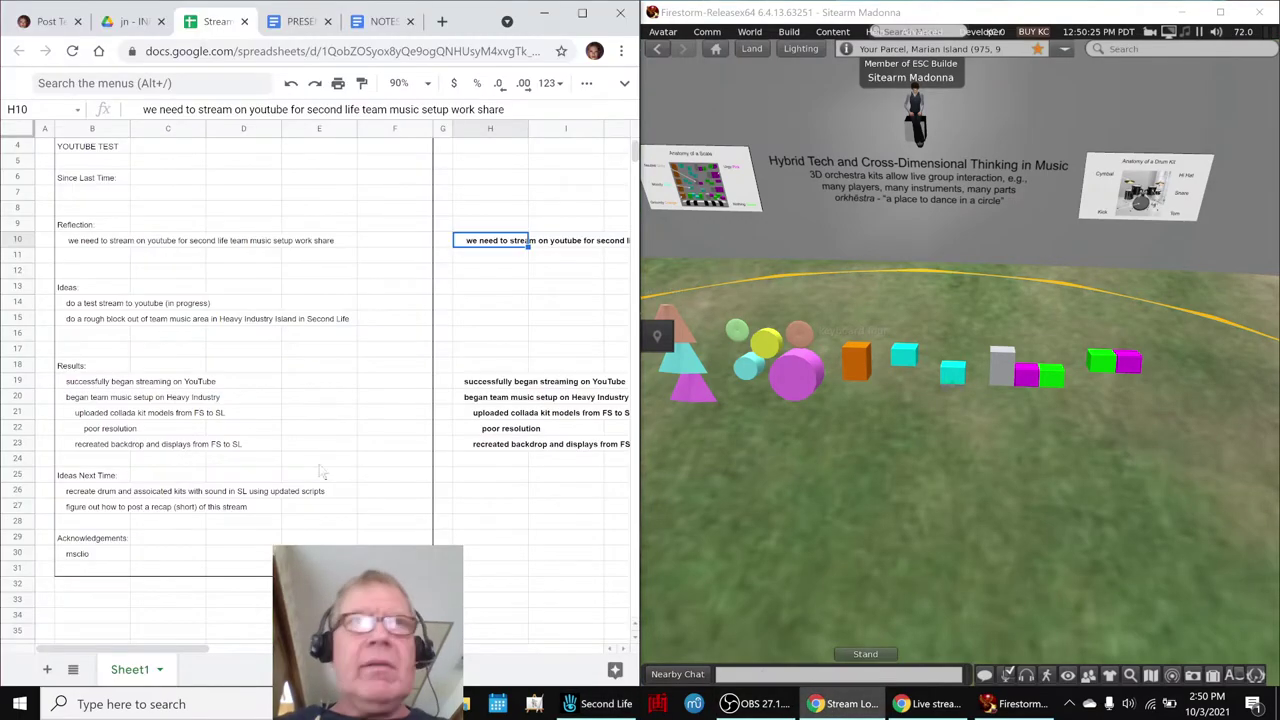
click(89, 262)
double_click(89, 255)
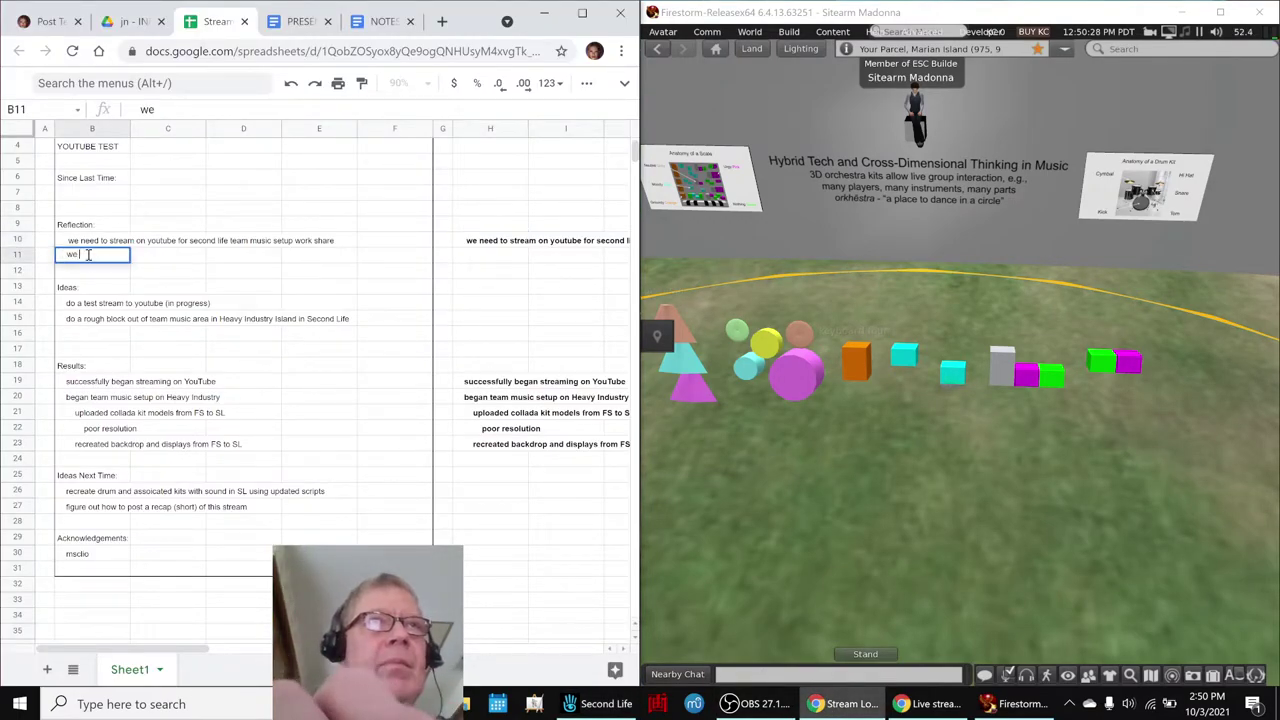
text(we have lea)
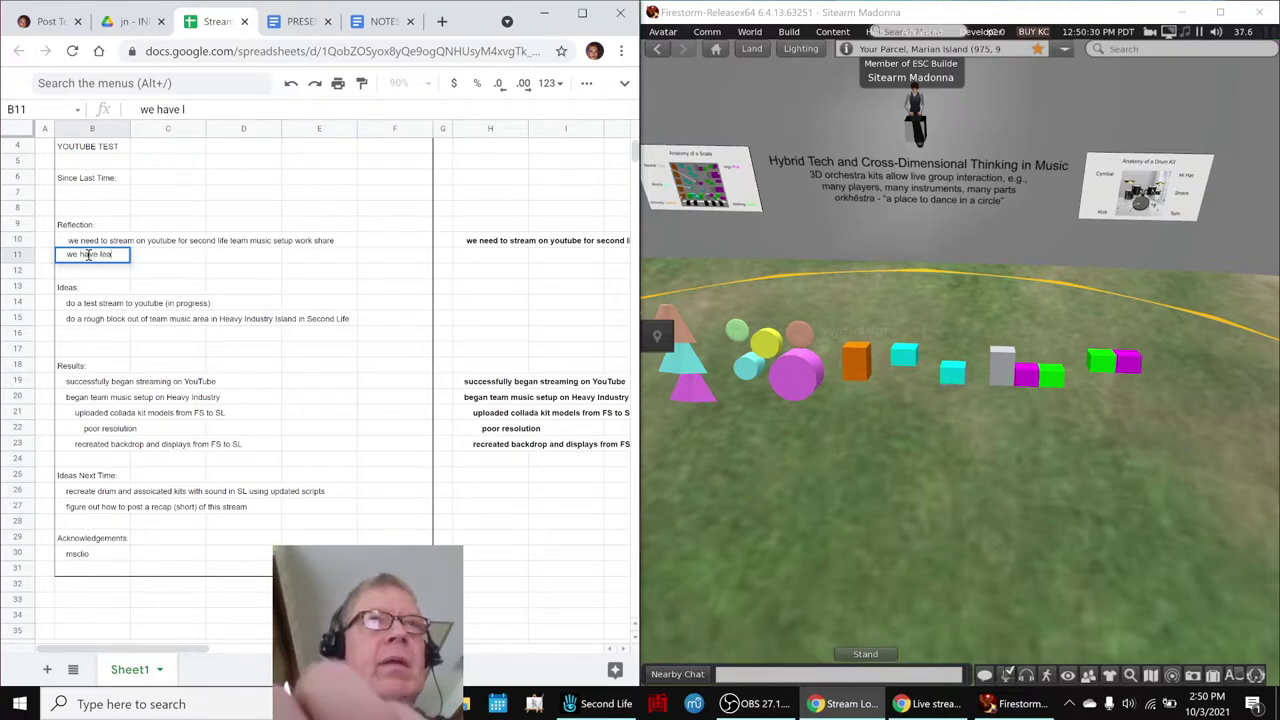
text(rned a lot more about)
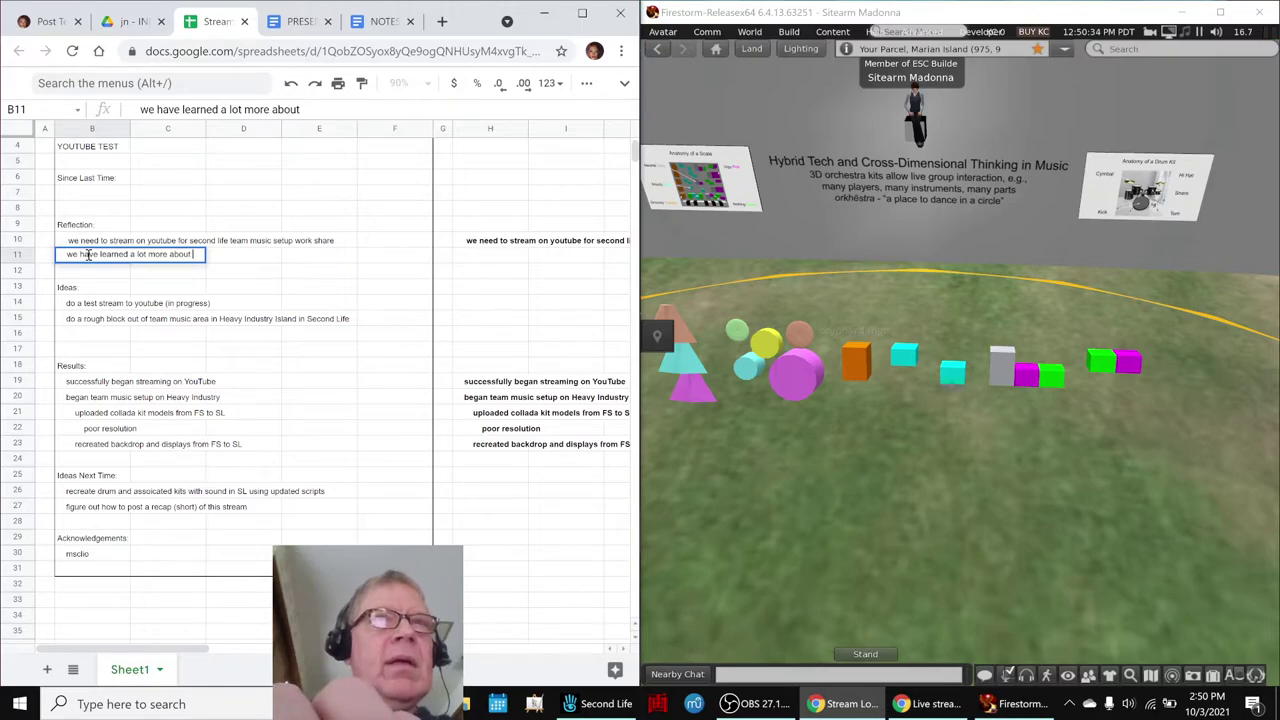
text( crossing between)
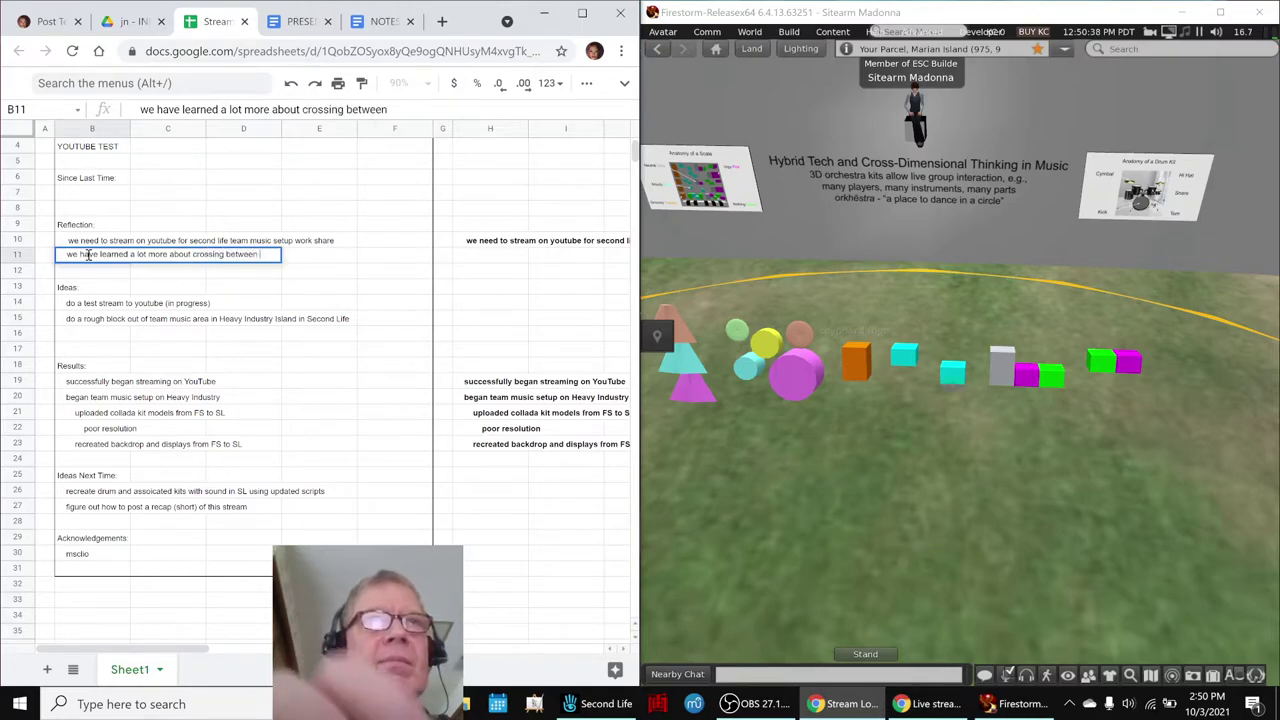
text( virtual enviro)
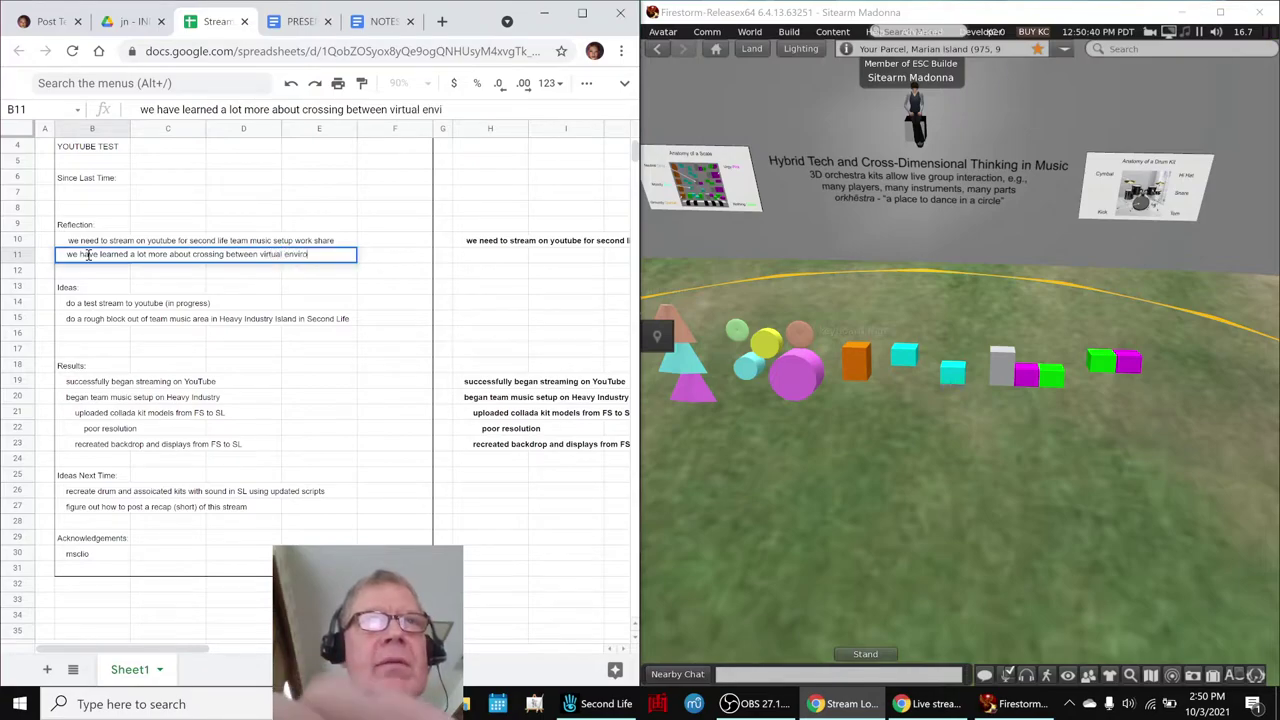
text(nments)
key(Tab)
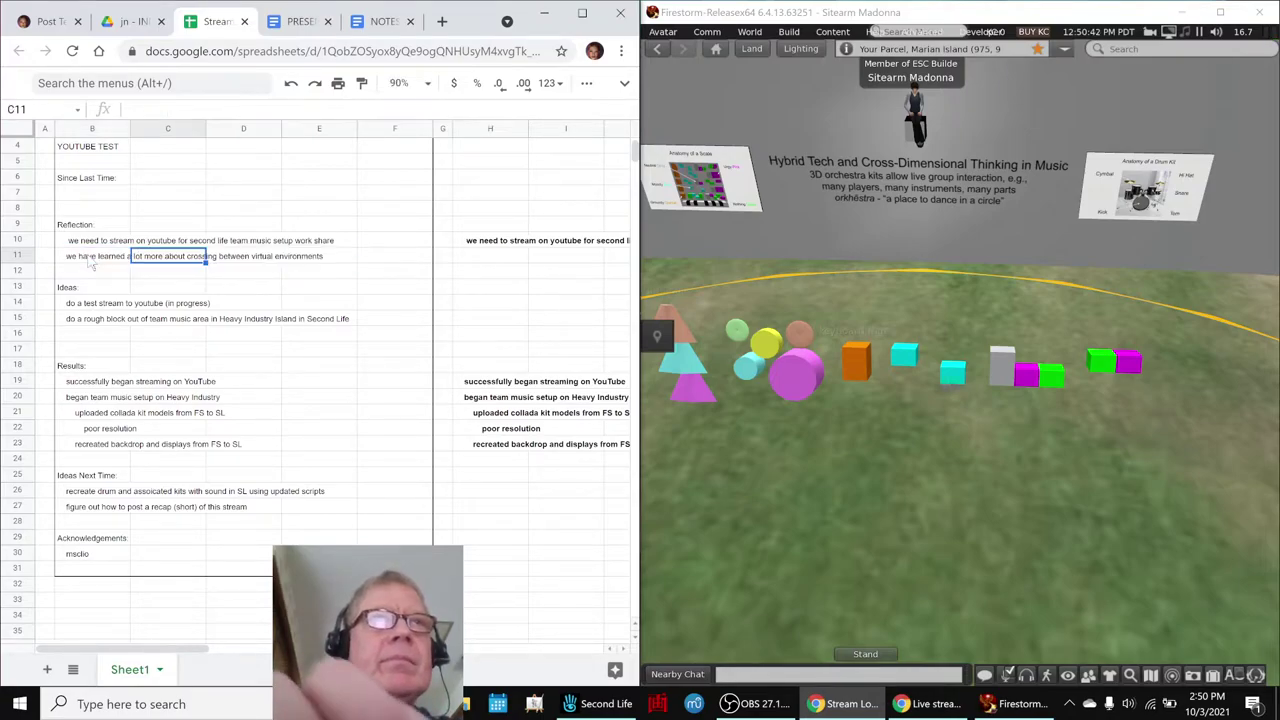
Copy the new reflection from B11 into H11 and make the copy bold
click(90, 258)
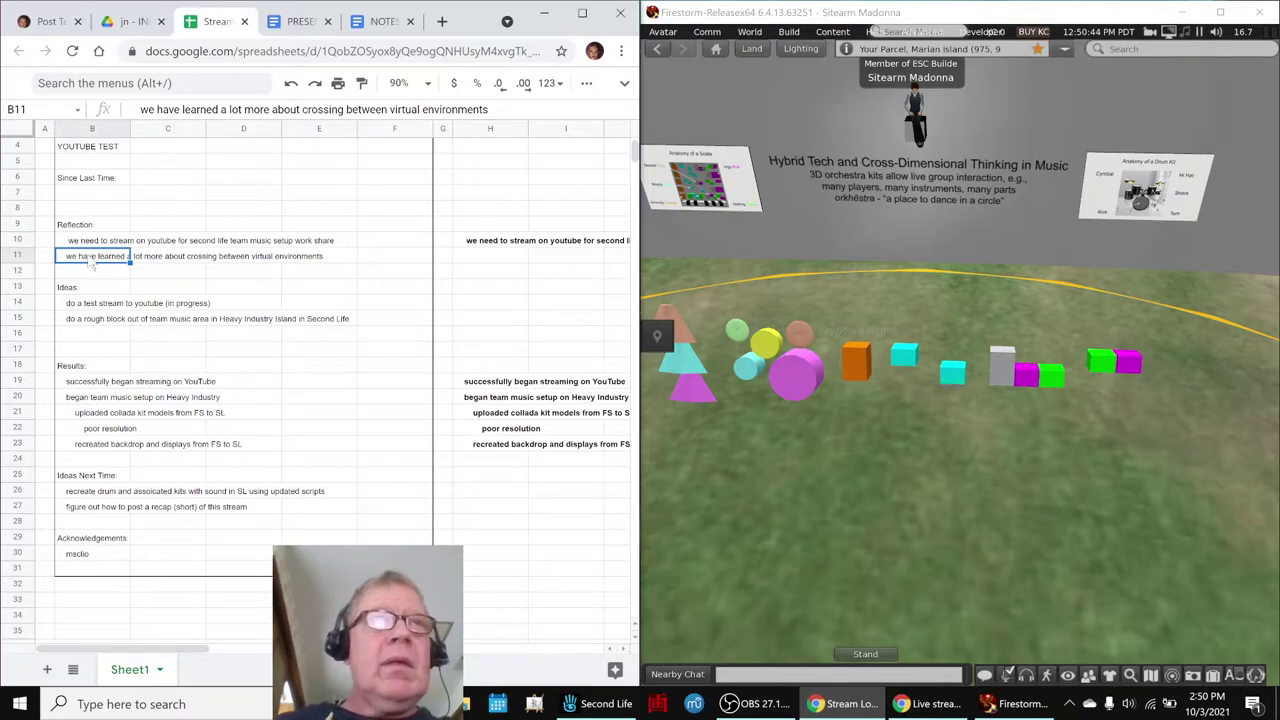
key(ctrl+c)
key(Right)
key(Right)
key(Right)
key(Right)
key(Right)
key(Right)
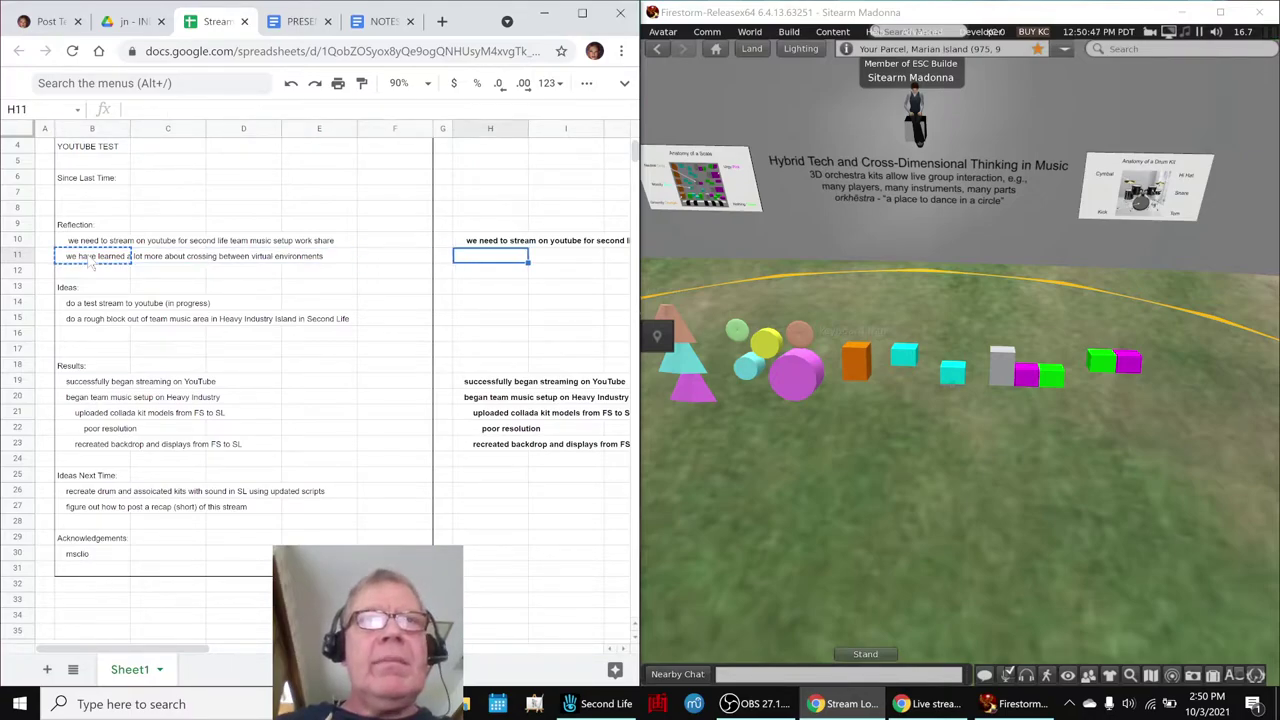
key(ctrl+v)
key(ctrl+b)
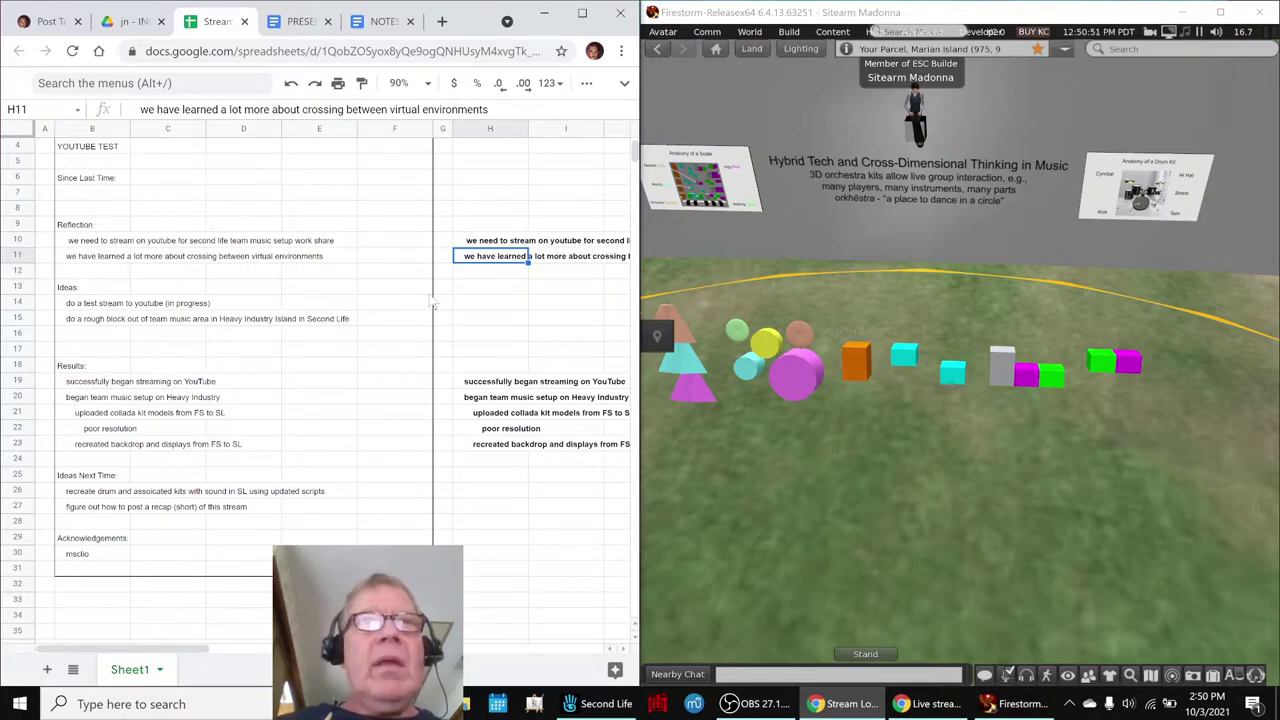
key(Return)
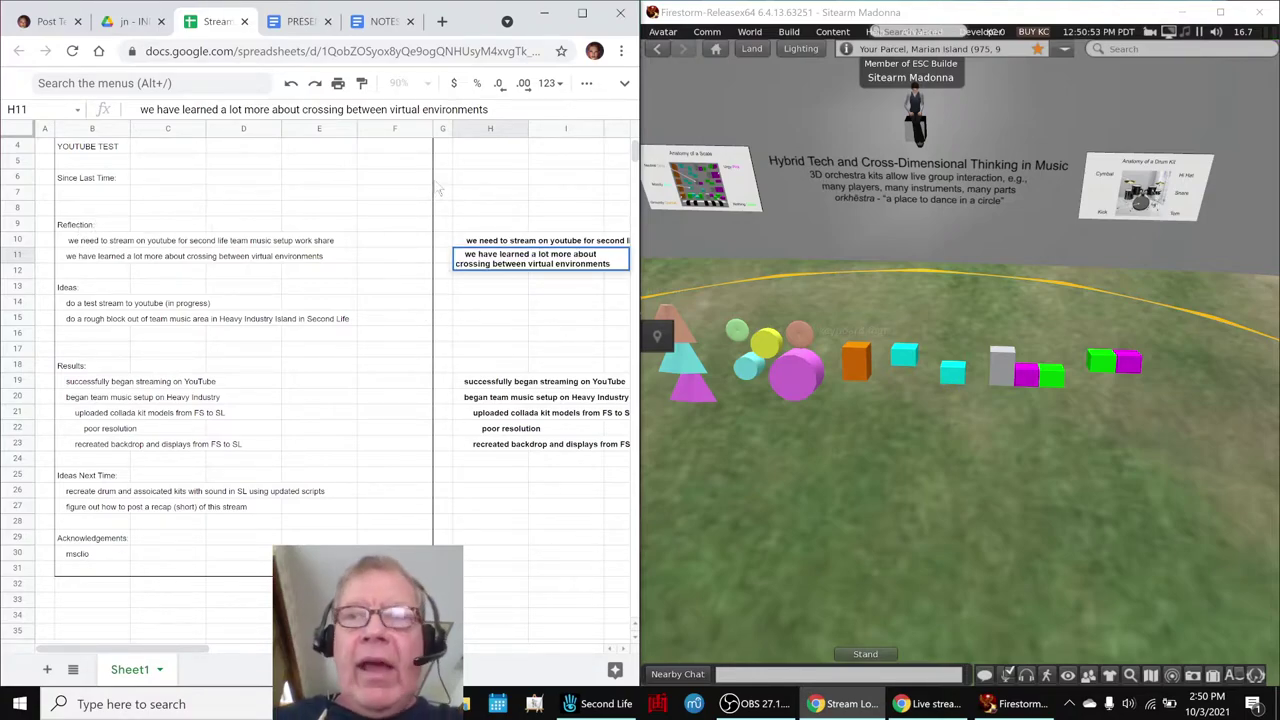
Confirm the H11 entry and switch to Second Life to frame the whole music circle and backdrop for comparison with the Firestorm kits
click(502, 320)
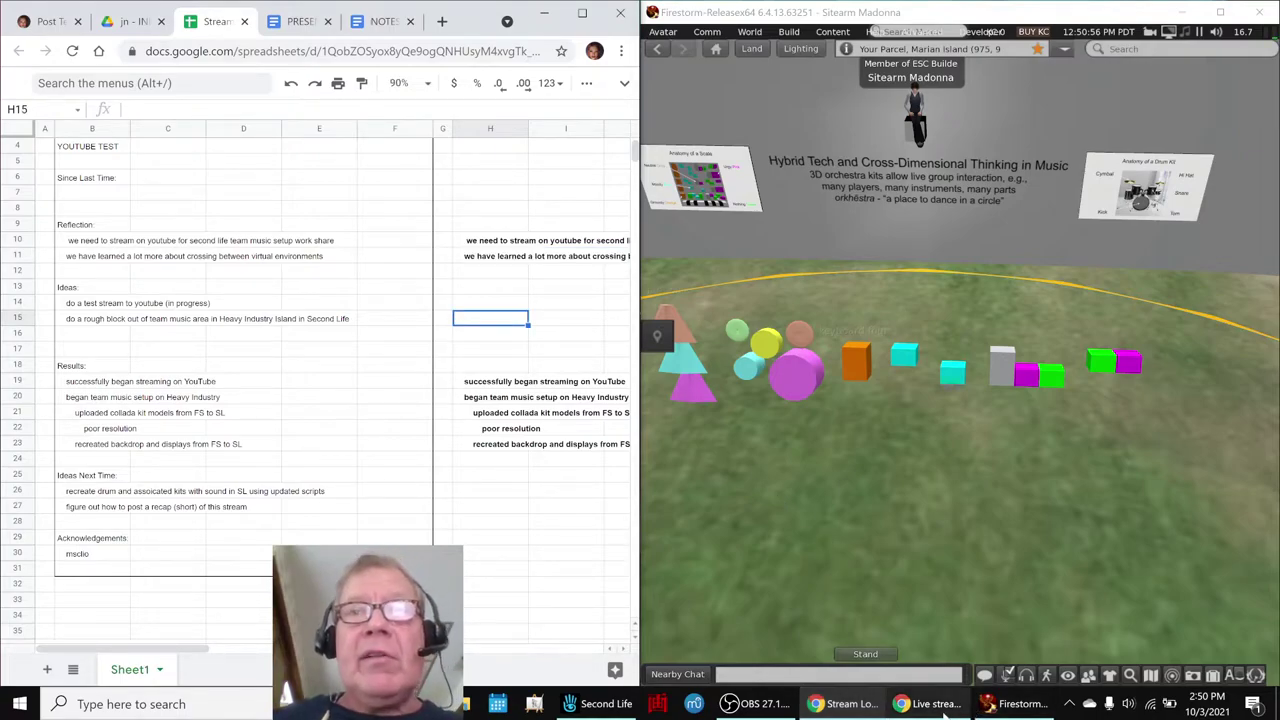
click(598, 704)
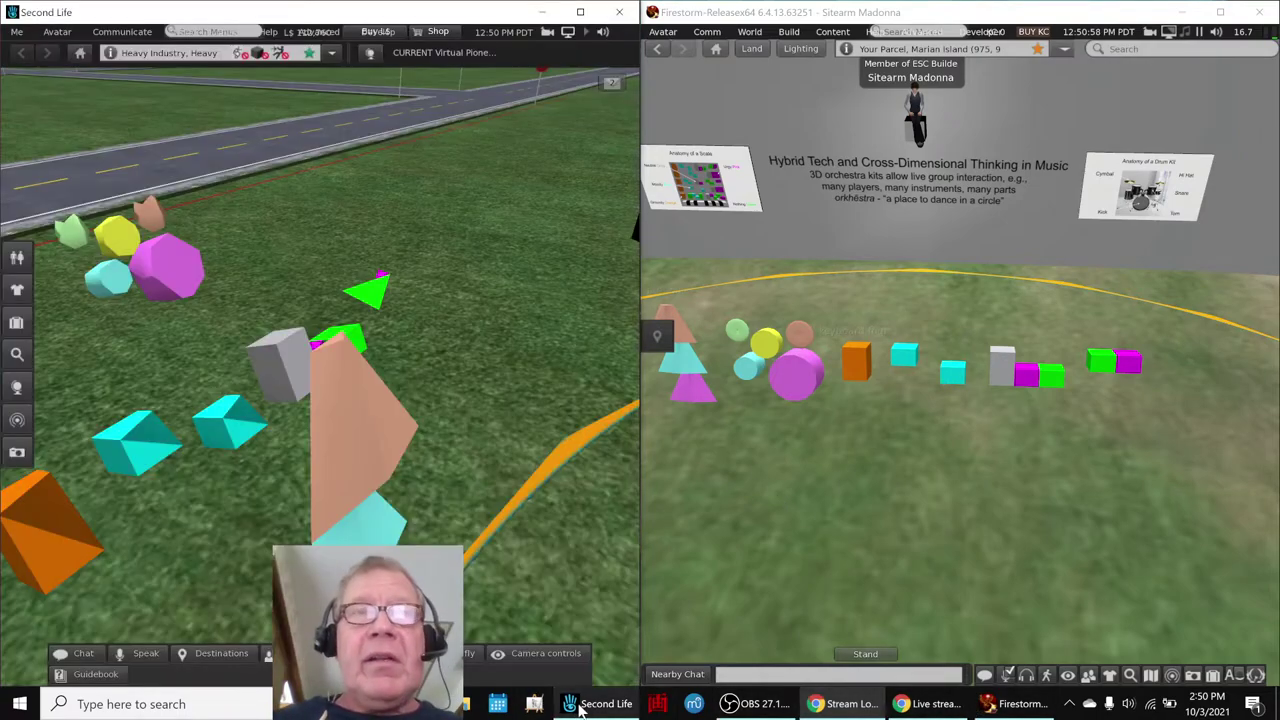
alt+drag(490, 455, 615, 525)
mouse_move(322, 383)
alt+mouse_down()
mouse_move(322, 360)
mouse_move(322, 383)
alt+mouse_up()
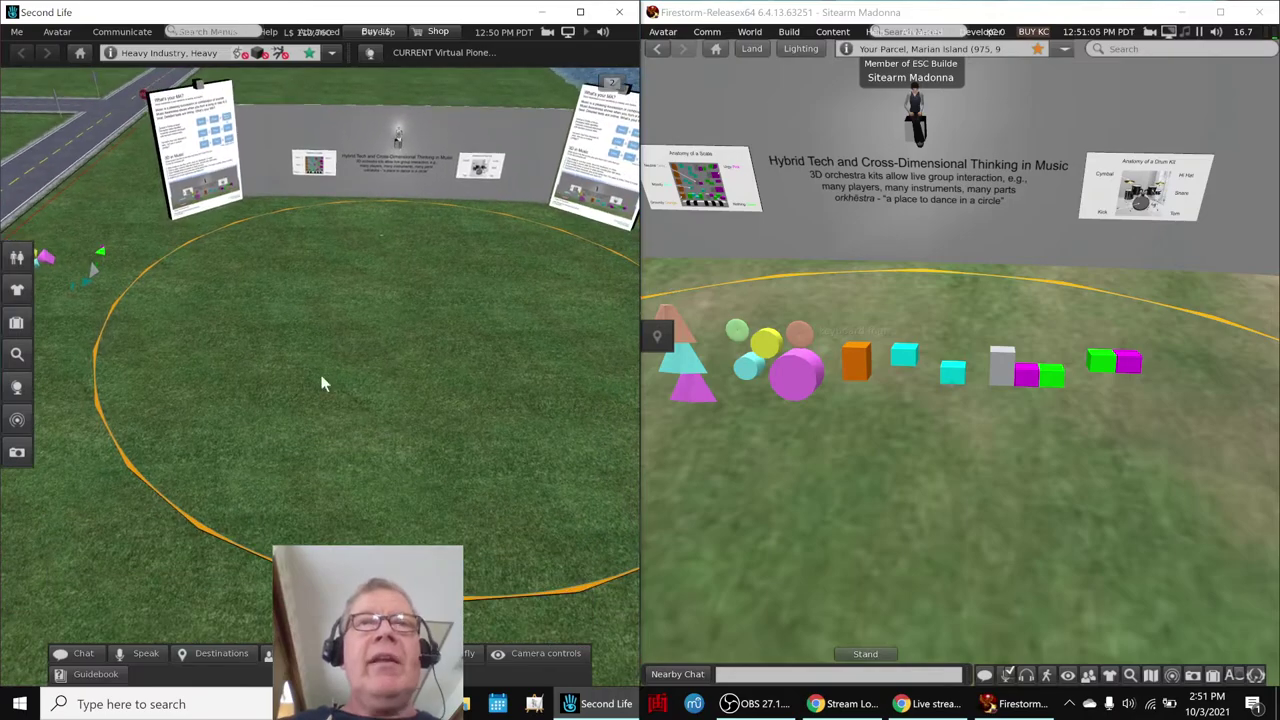
click(684, 400)
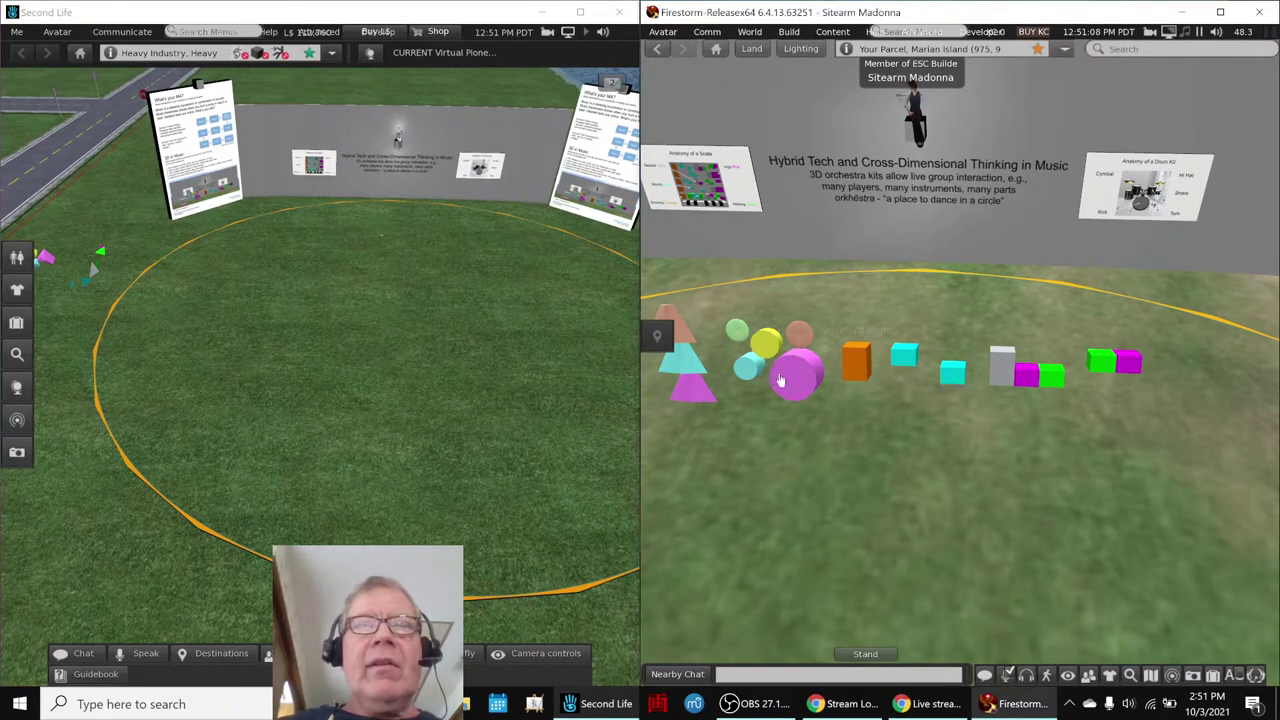
click(476, 388)
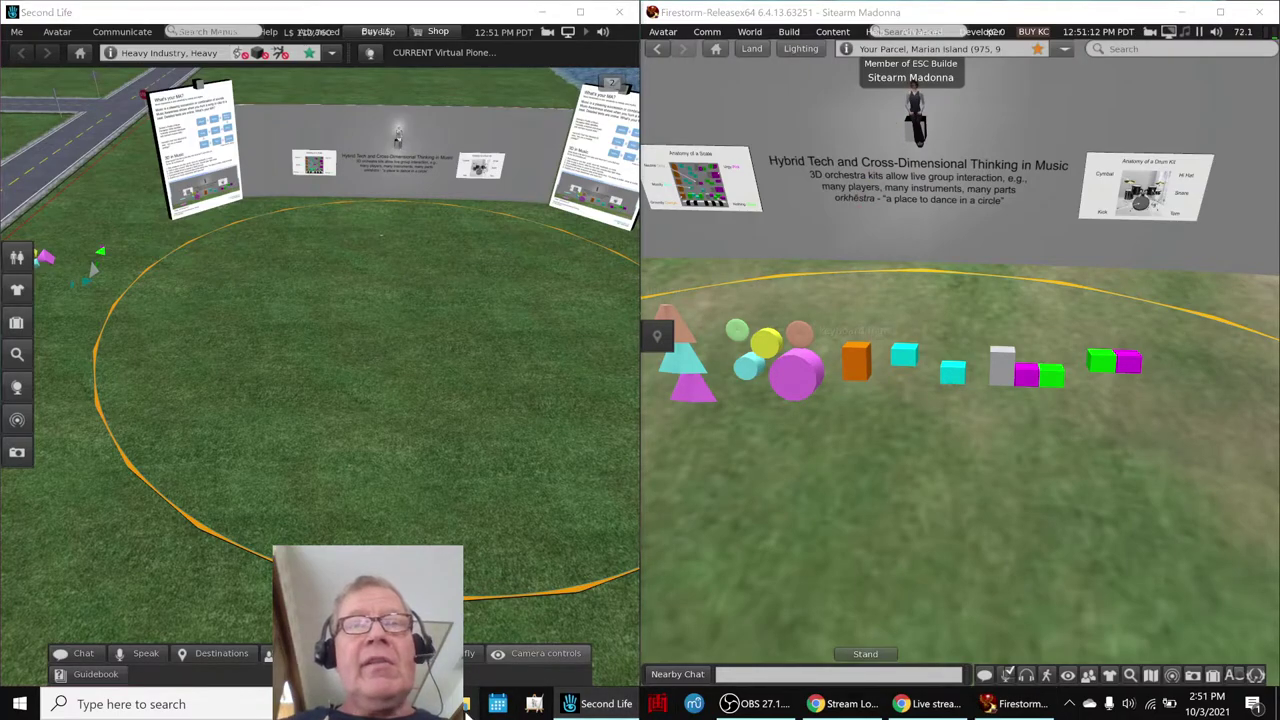
Browse the desktop files and open the .WAV source files folder inside jn - 3D PIANO KITS 2021
click(466, 706)
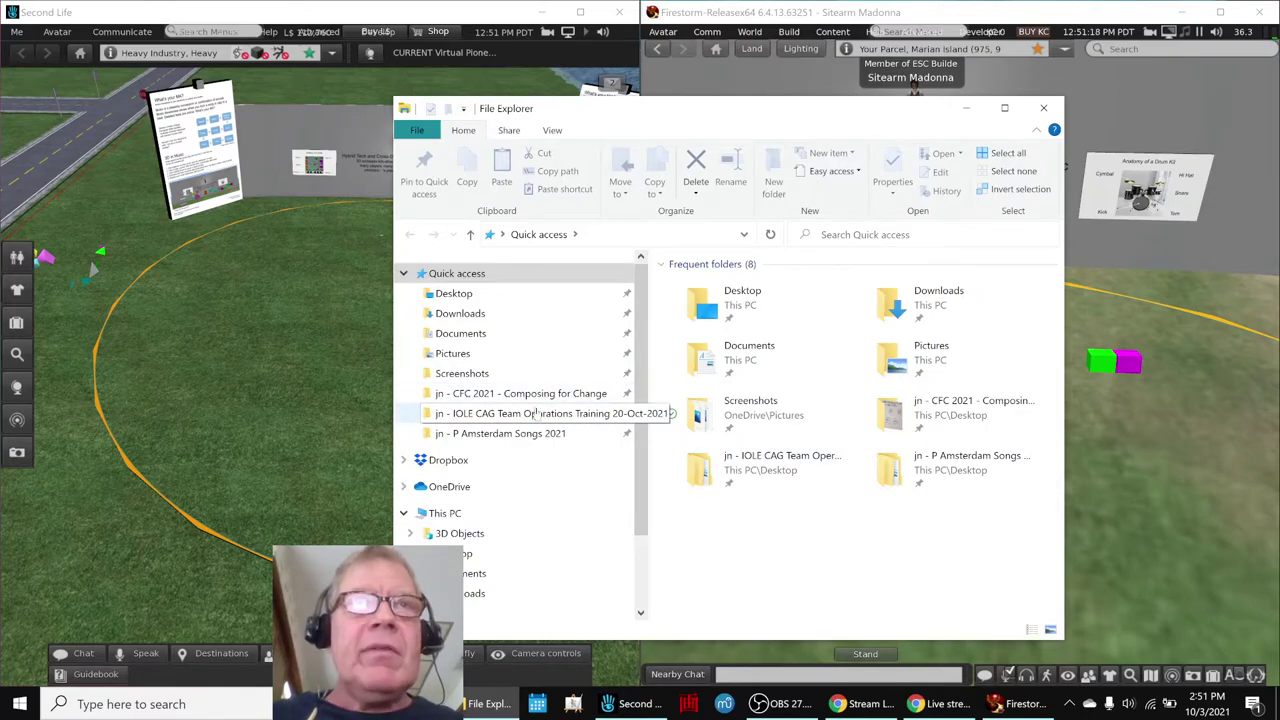
scroll(535, 413, down, 2)
click(453, 500)
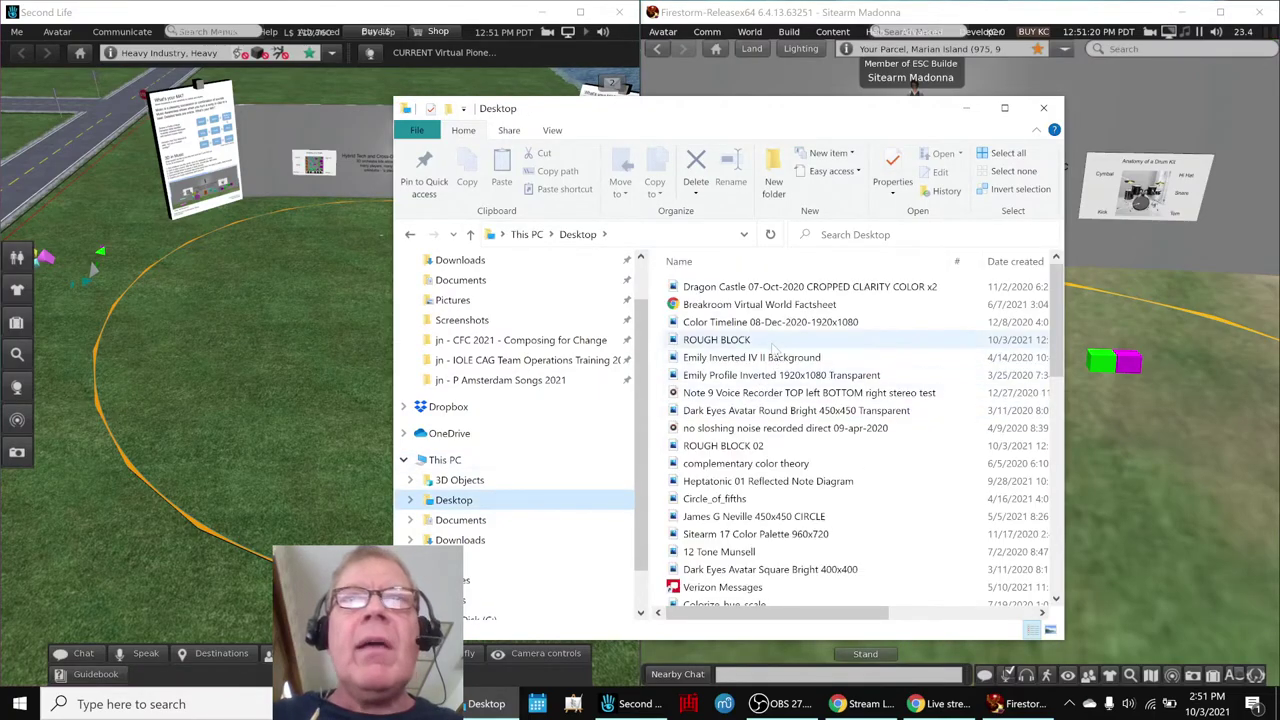
key(super+d)
double_click(664, 45)
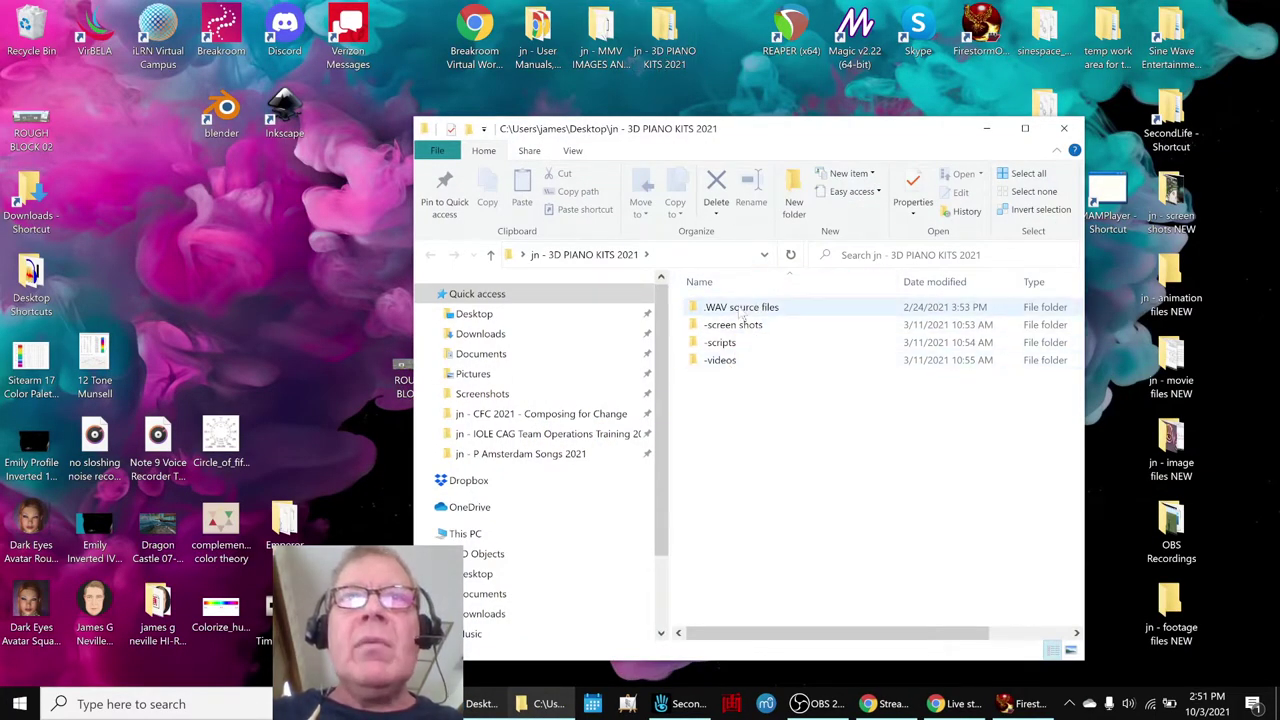
double_click(741, 312)
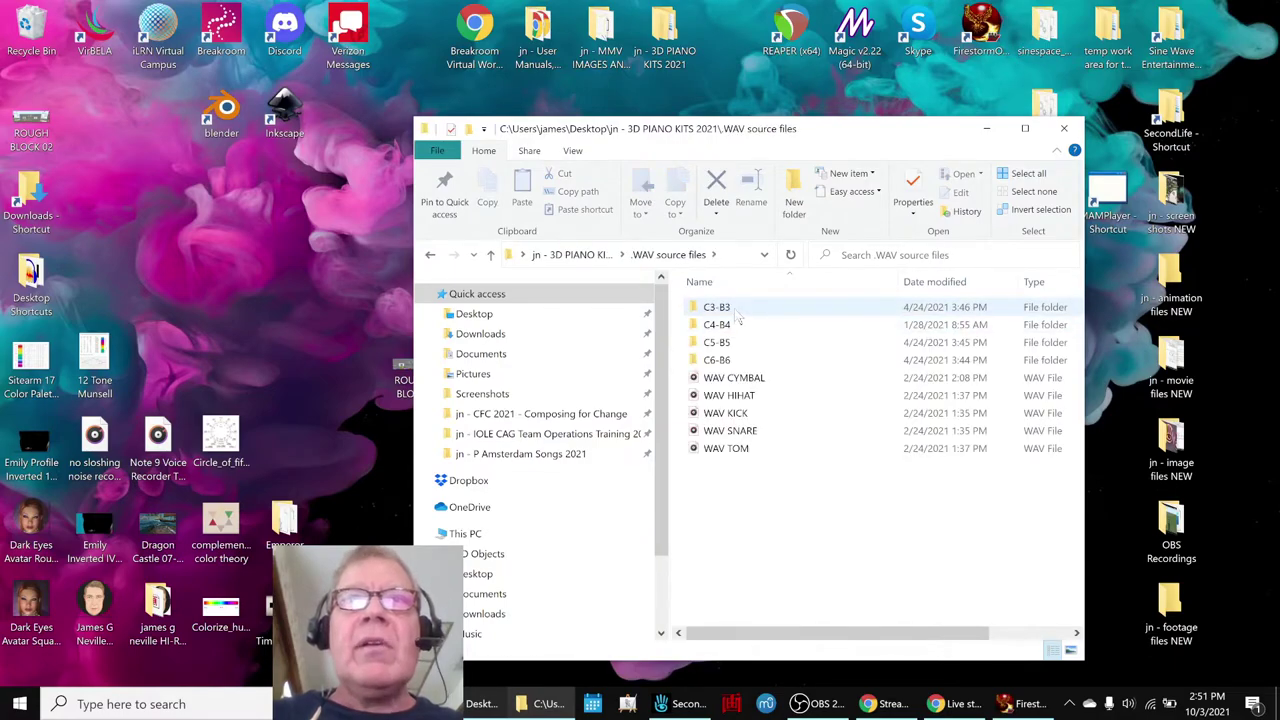
Play the WAV CYMBAL and WAV SNARE samples, closing the music player after each one
double_click(718, 377)
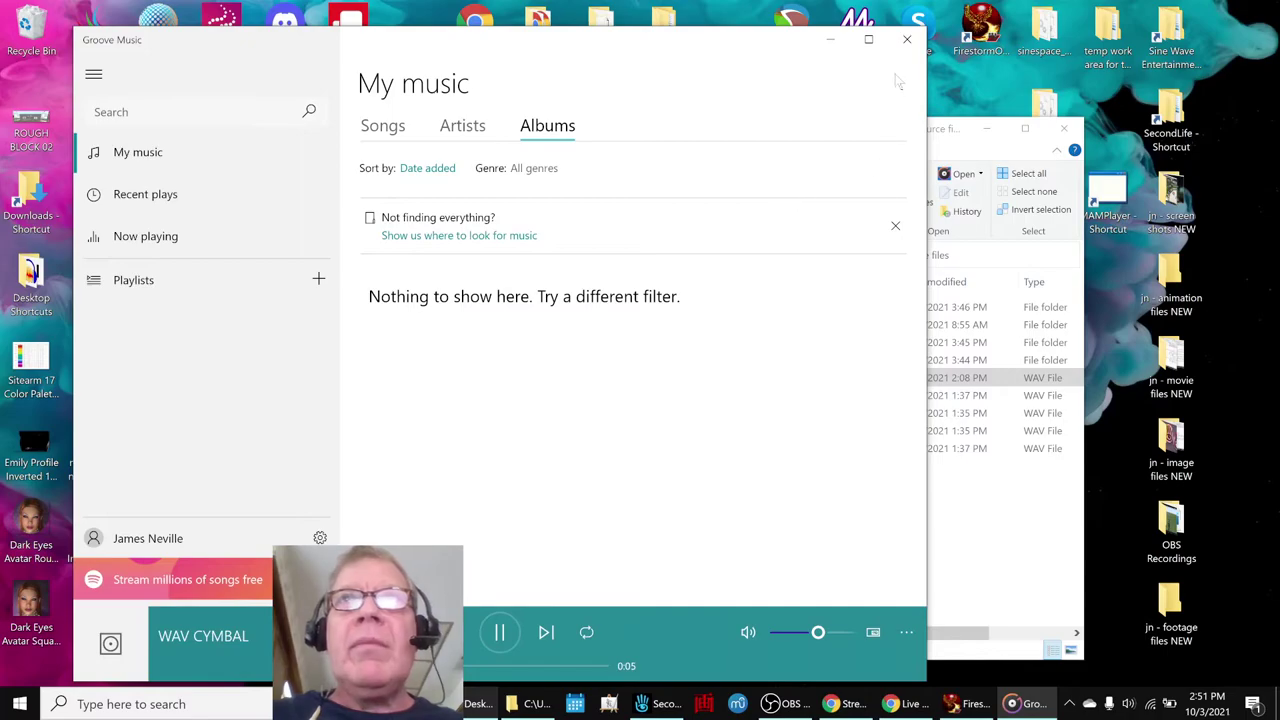
click(907, 39)
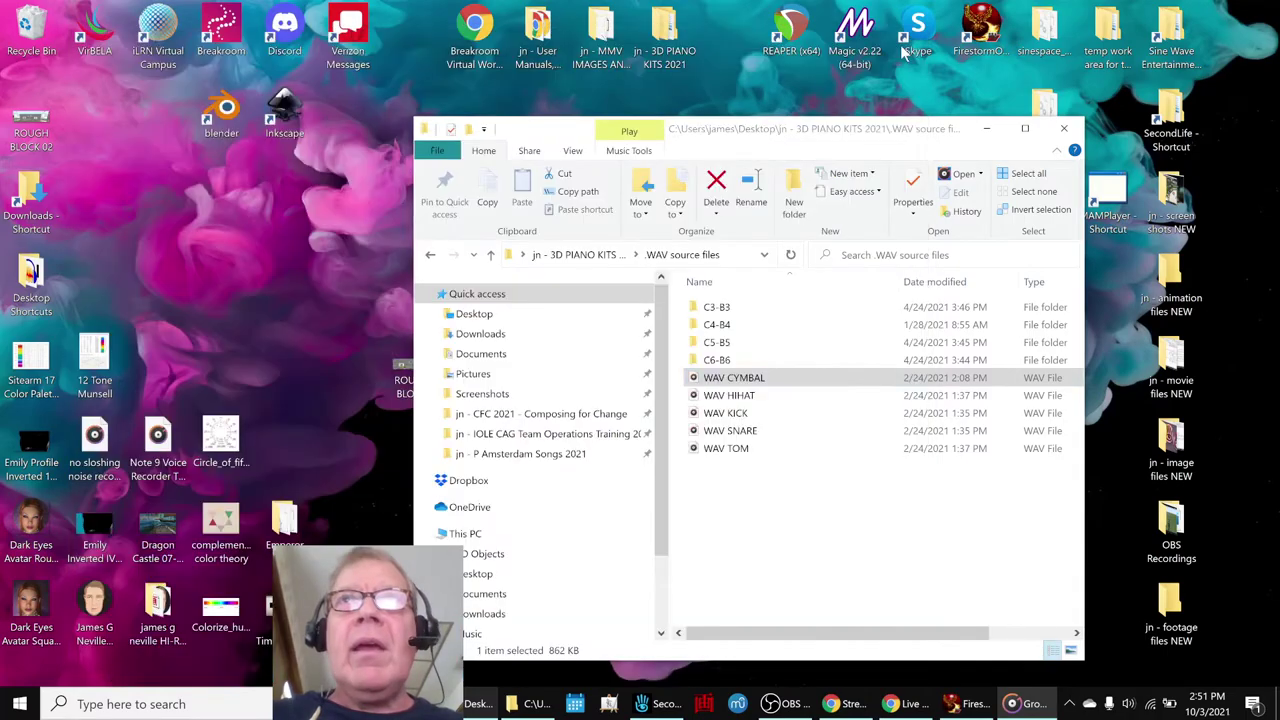
double_click(748, 430)
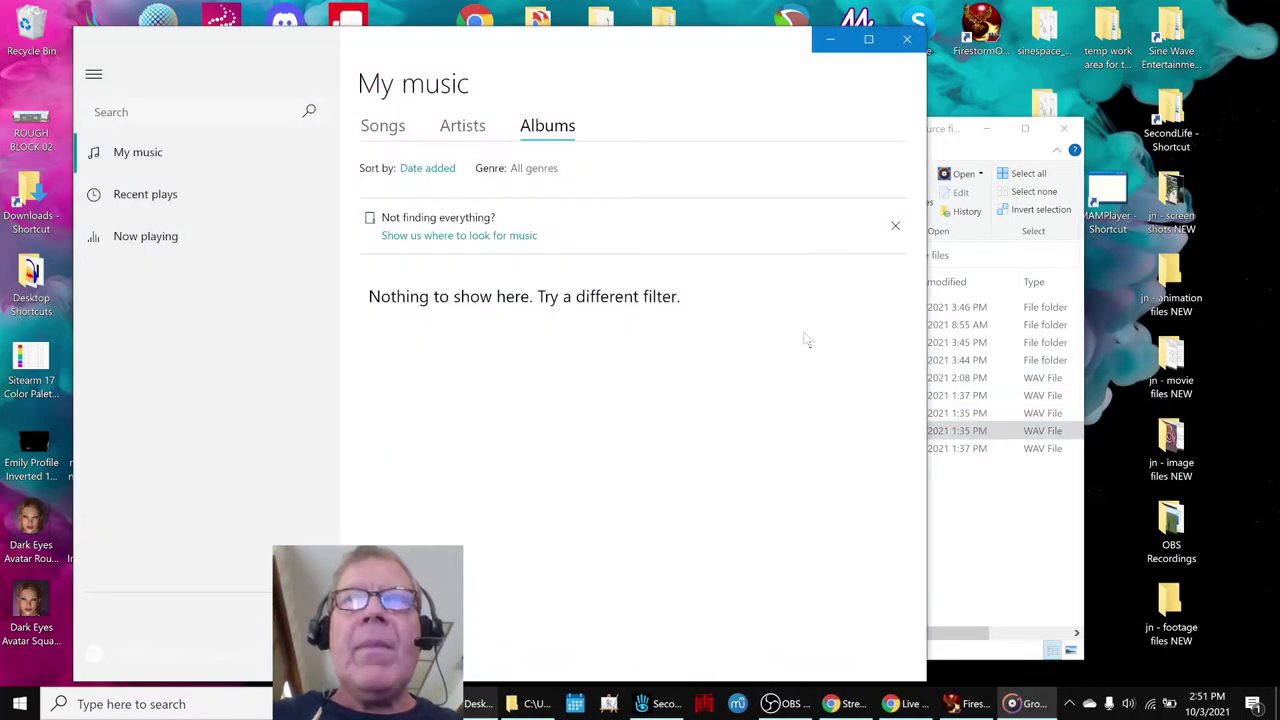
click(907, 38)
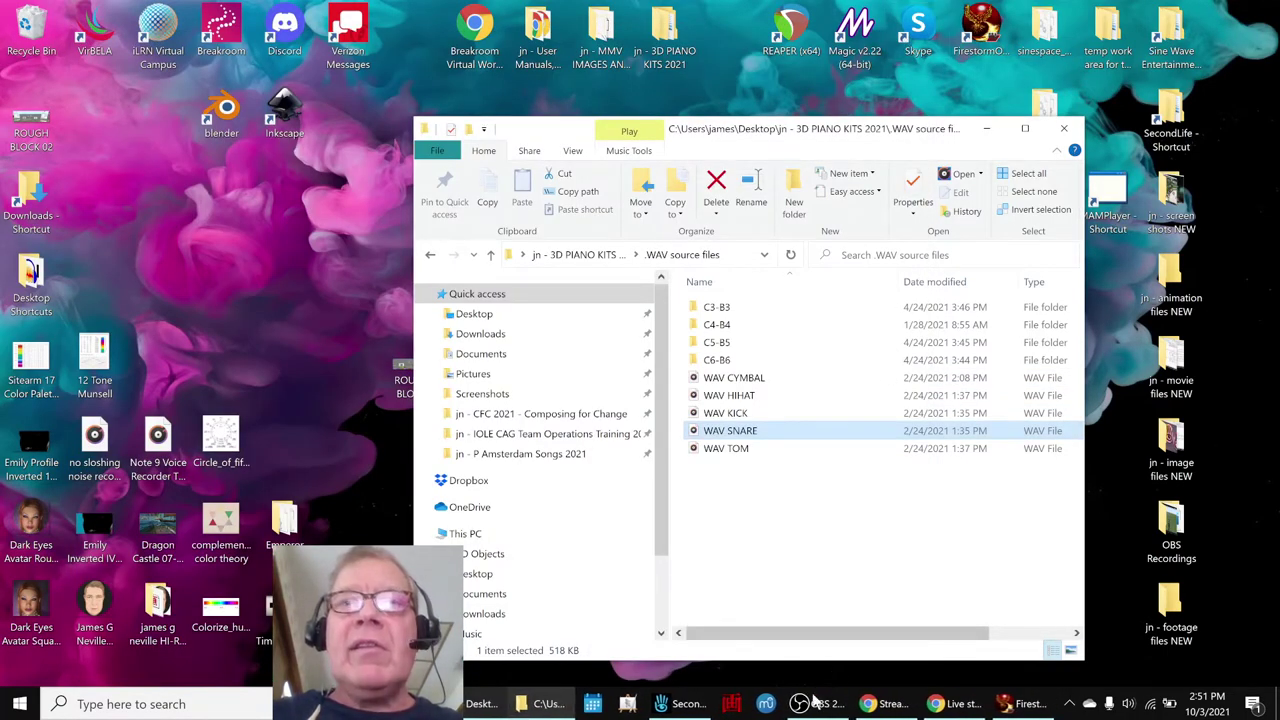
Switch to Firestorm and examine the round shapes of drum kit four up close
click(1005, 706)
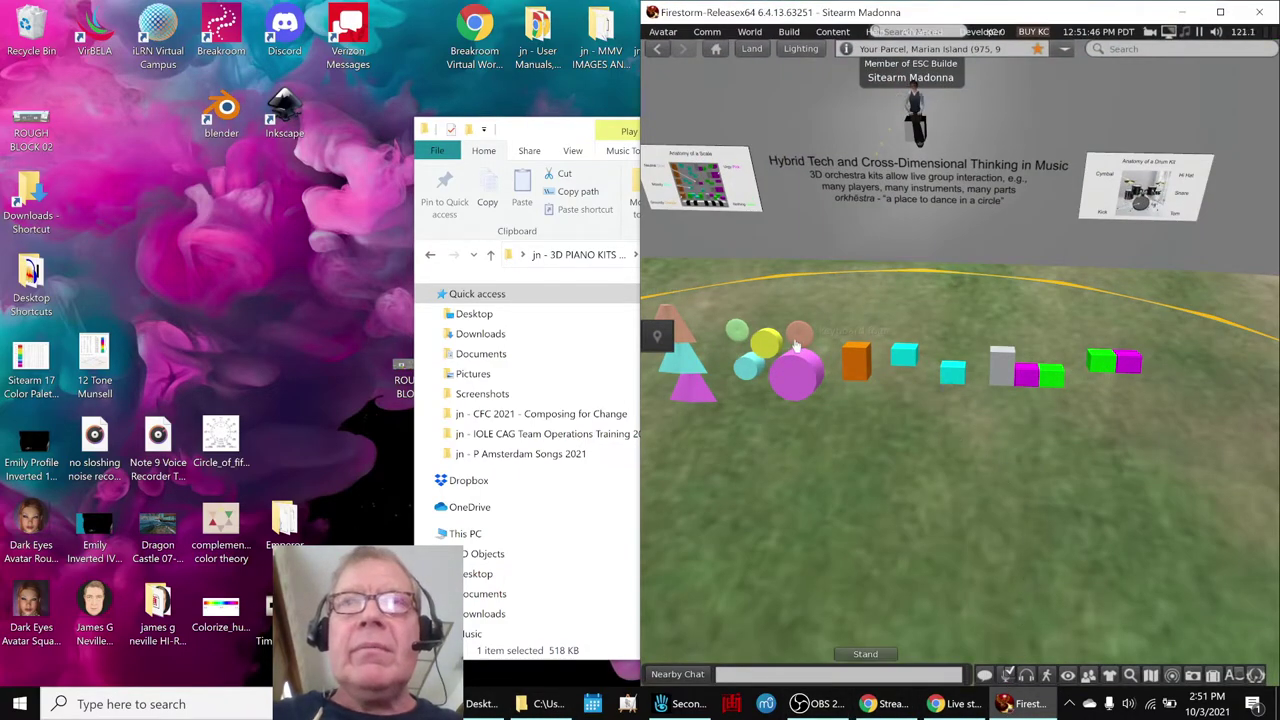
scroll(793, 374, up, 7)
scroll(773, 394, down, 6)
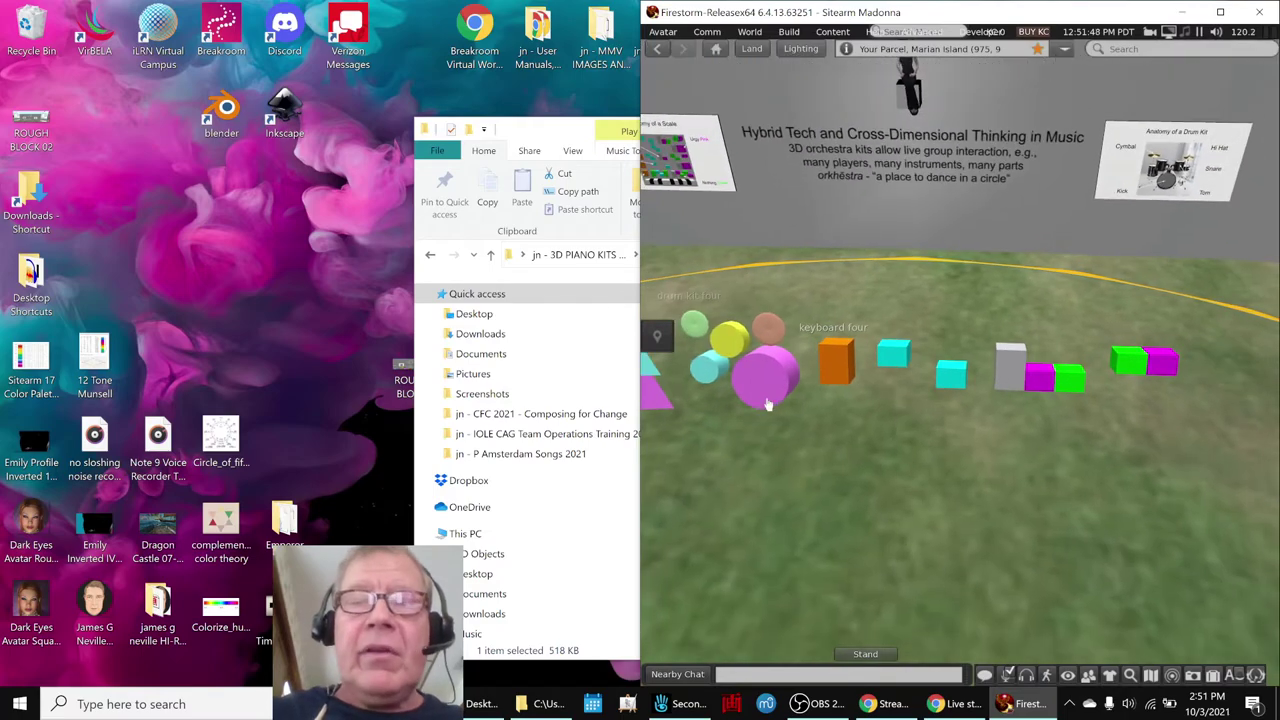
alt+drag(757, 395, 1038, 356)
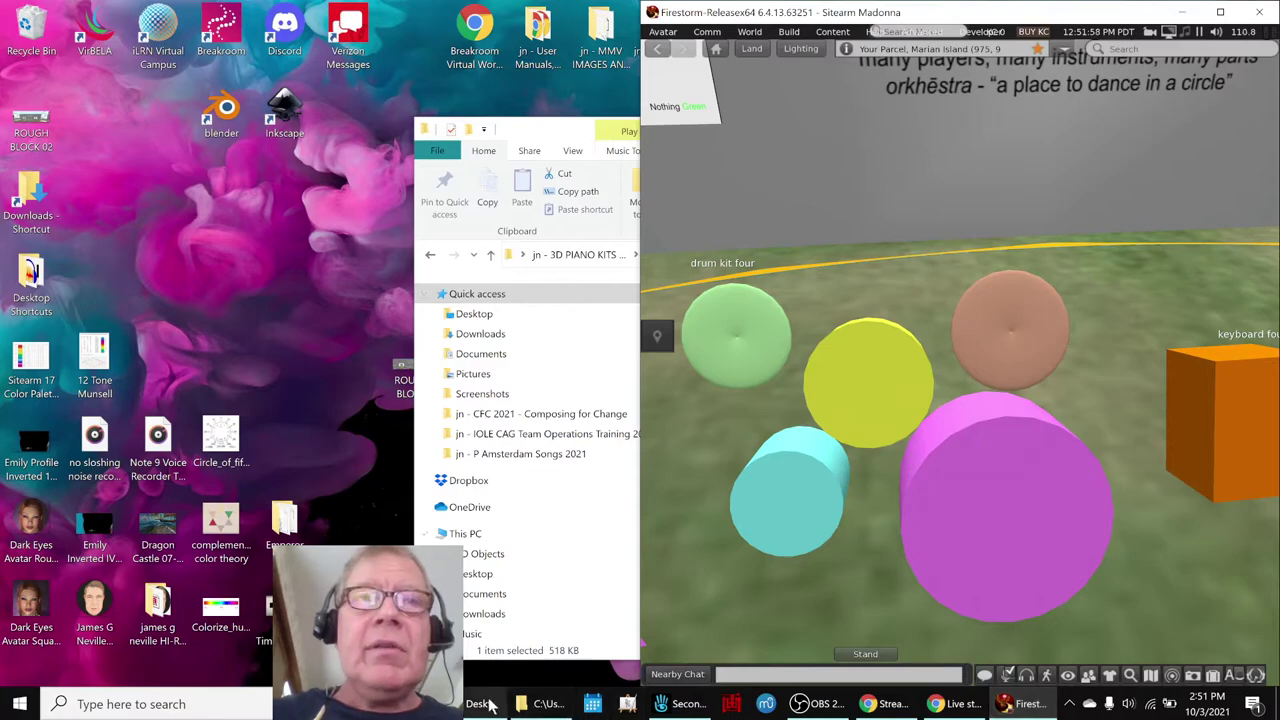
Close both open File Explorer windows
click(528, 700)
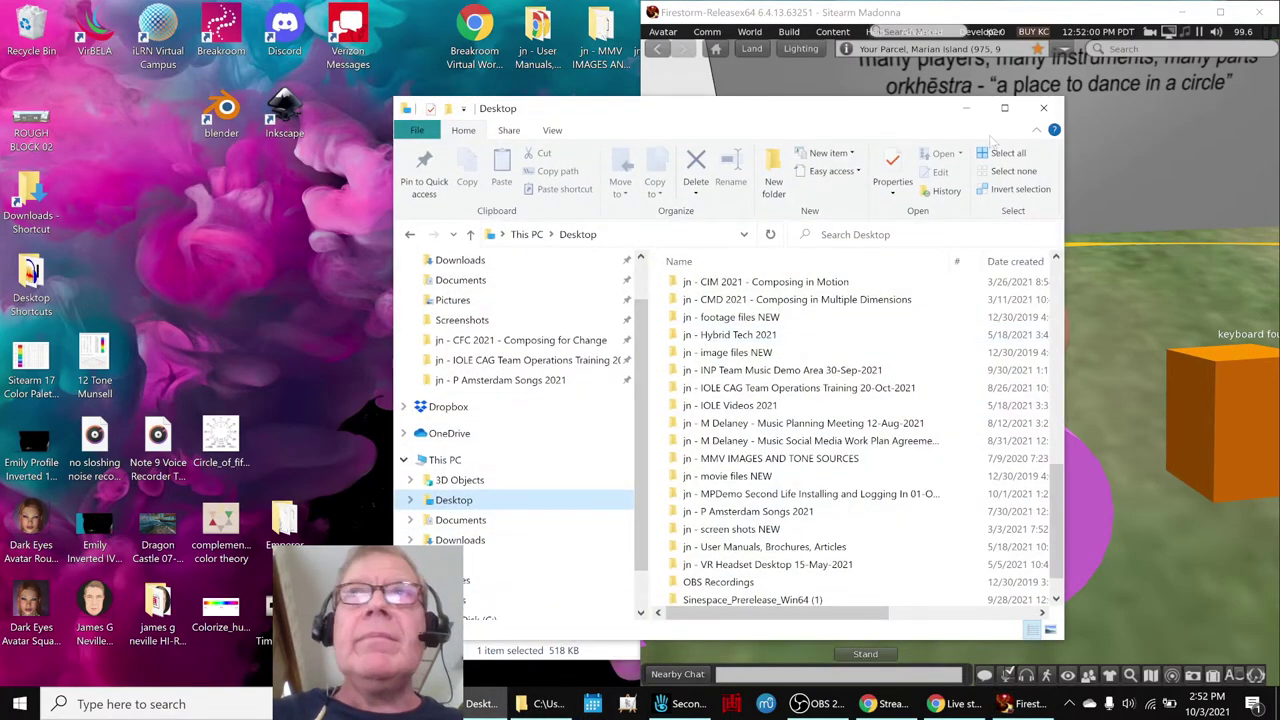
click(1043, 108)
click(616, 355)
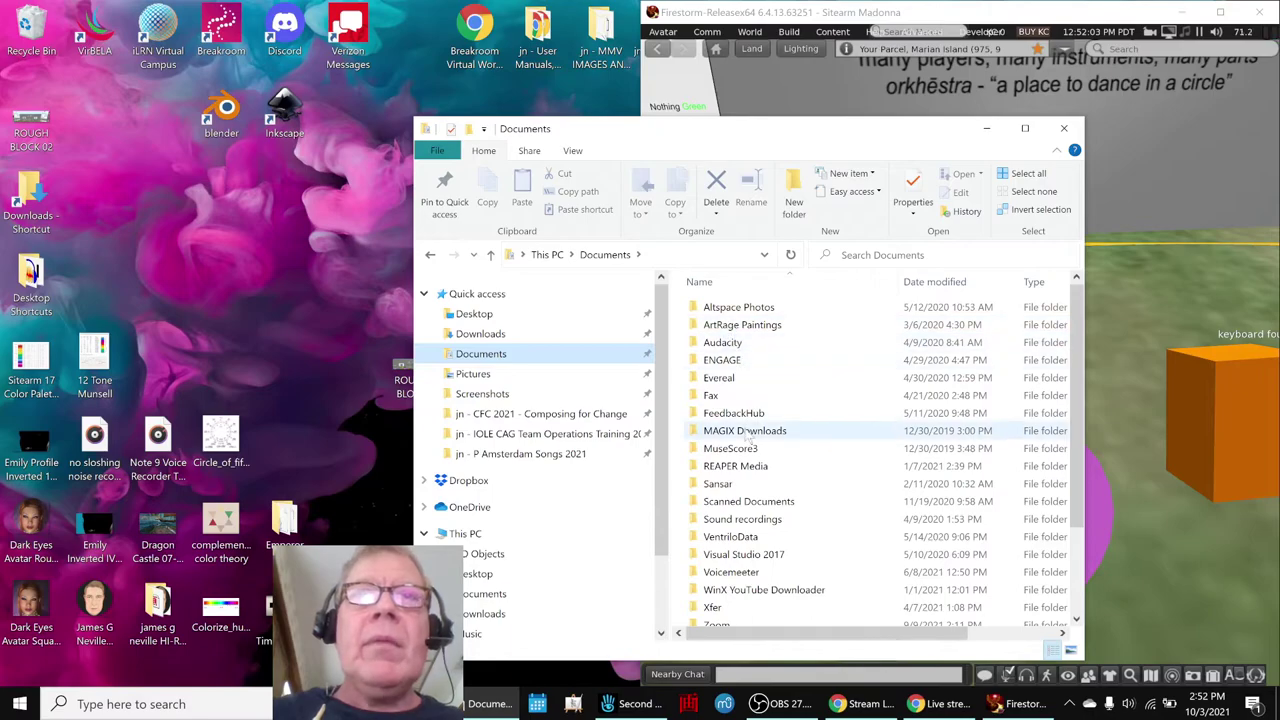
click(1063, 128)
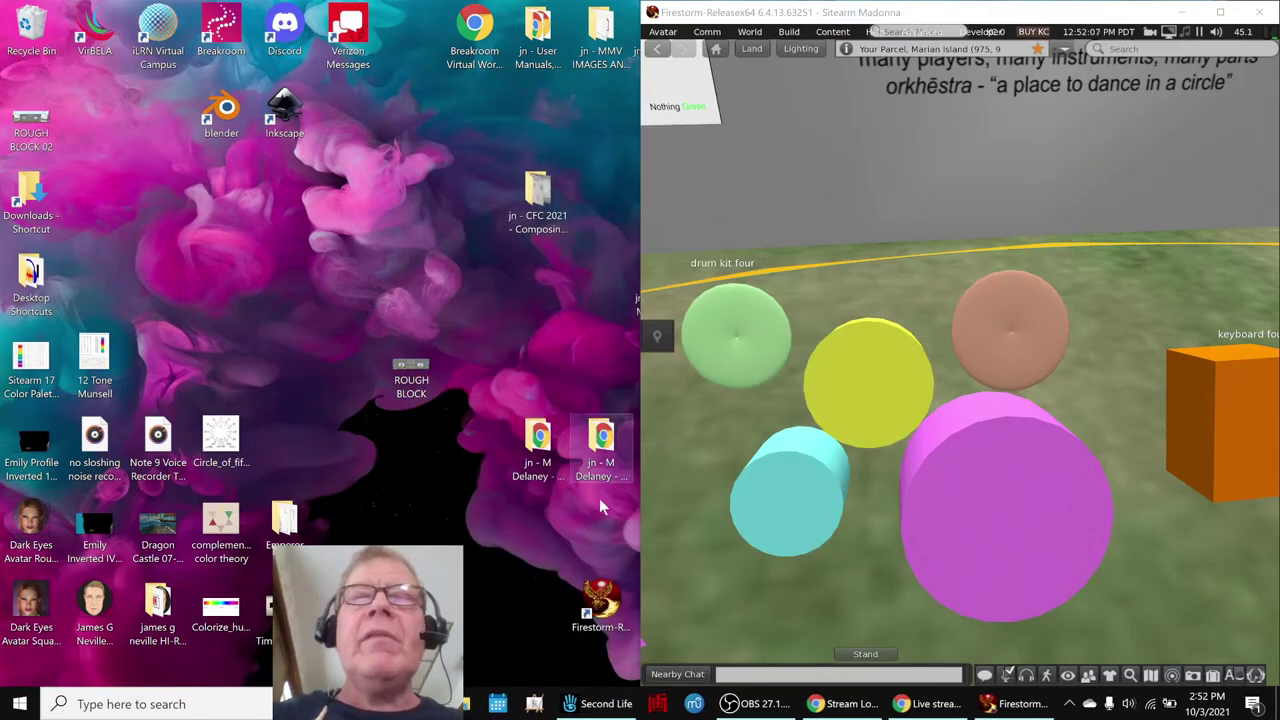
Switch to Second Life and examine the two "What's your MA?" display boards beside the backdrop
click(594, 712)
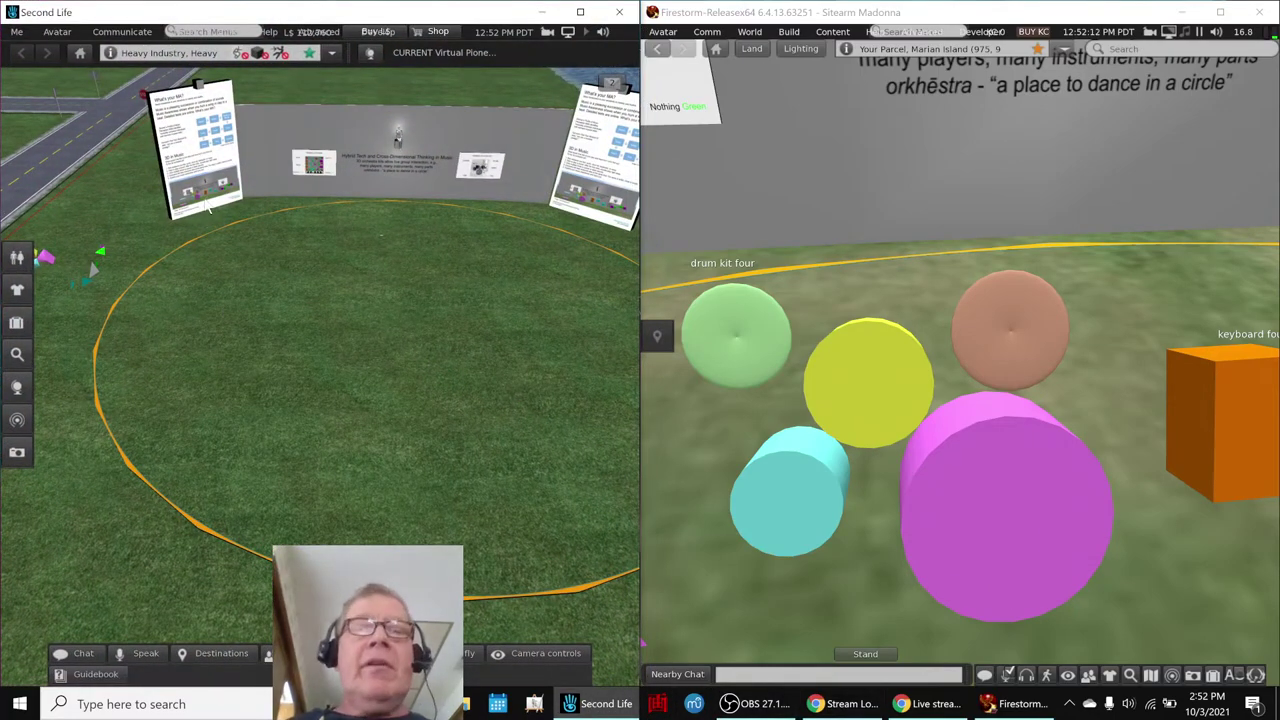
click(196, 183)
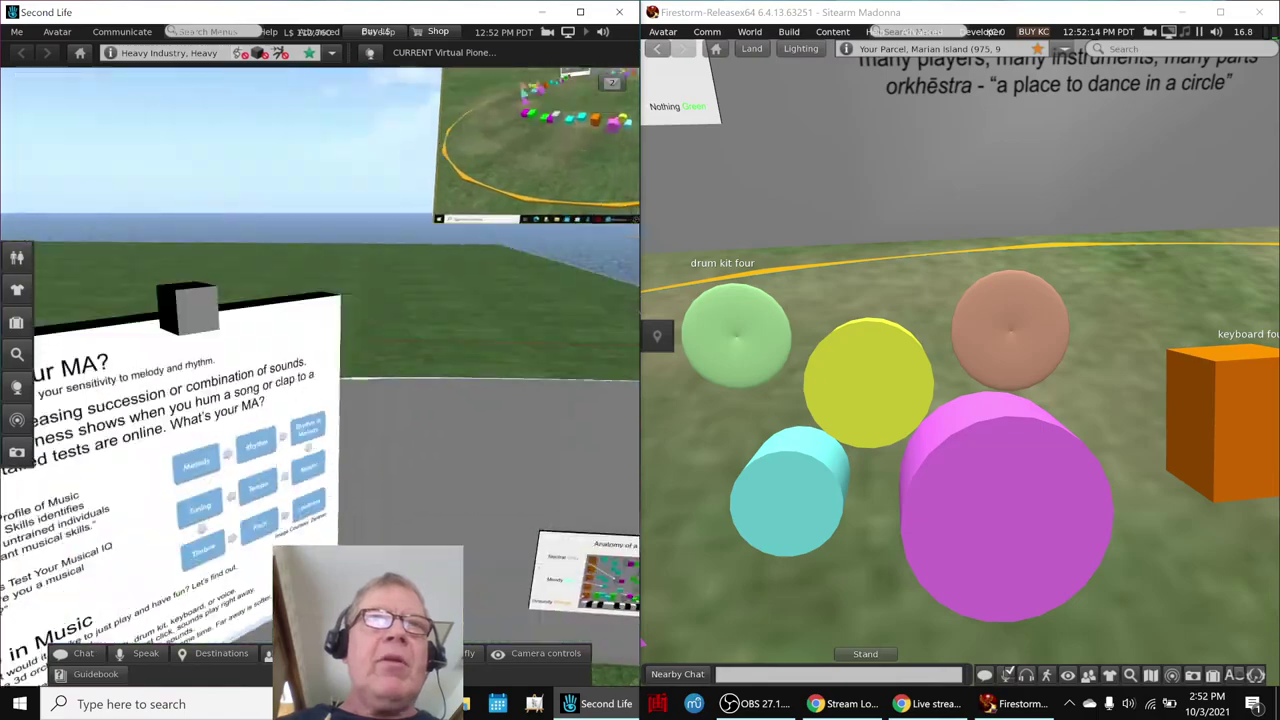
key(Escape)
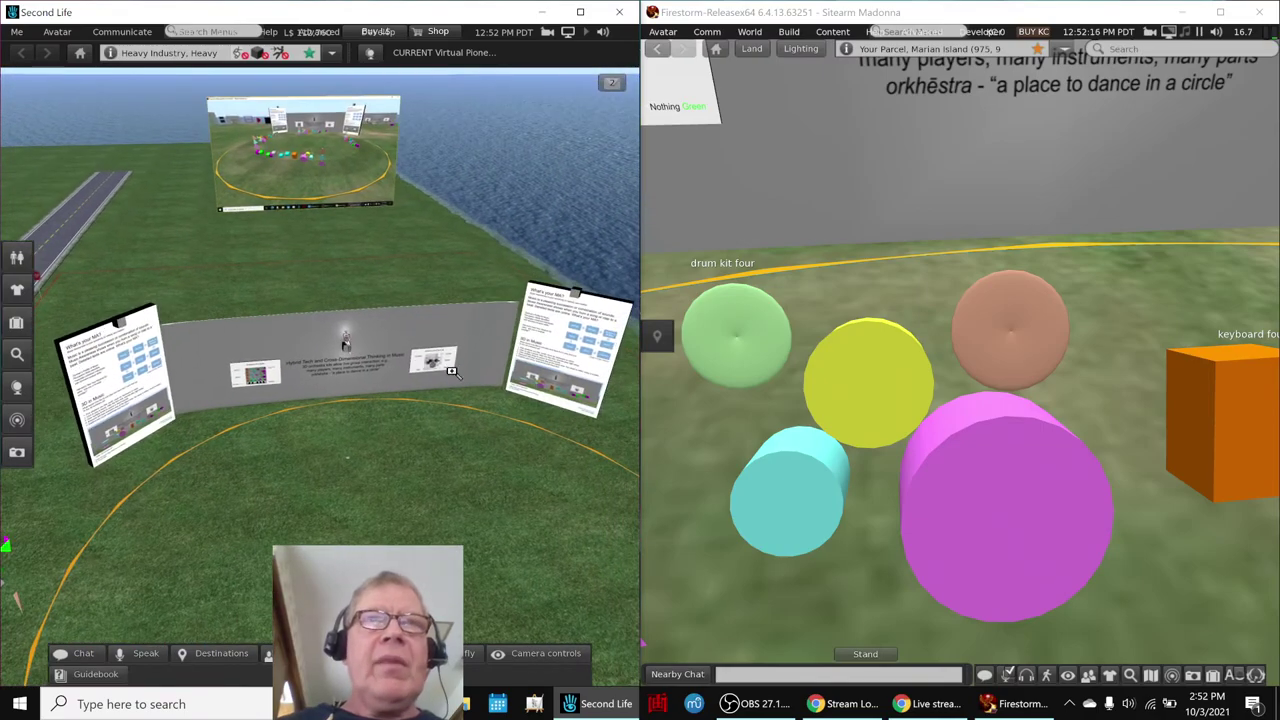
click(498, 362)
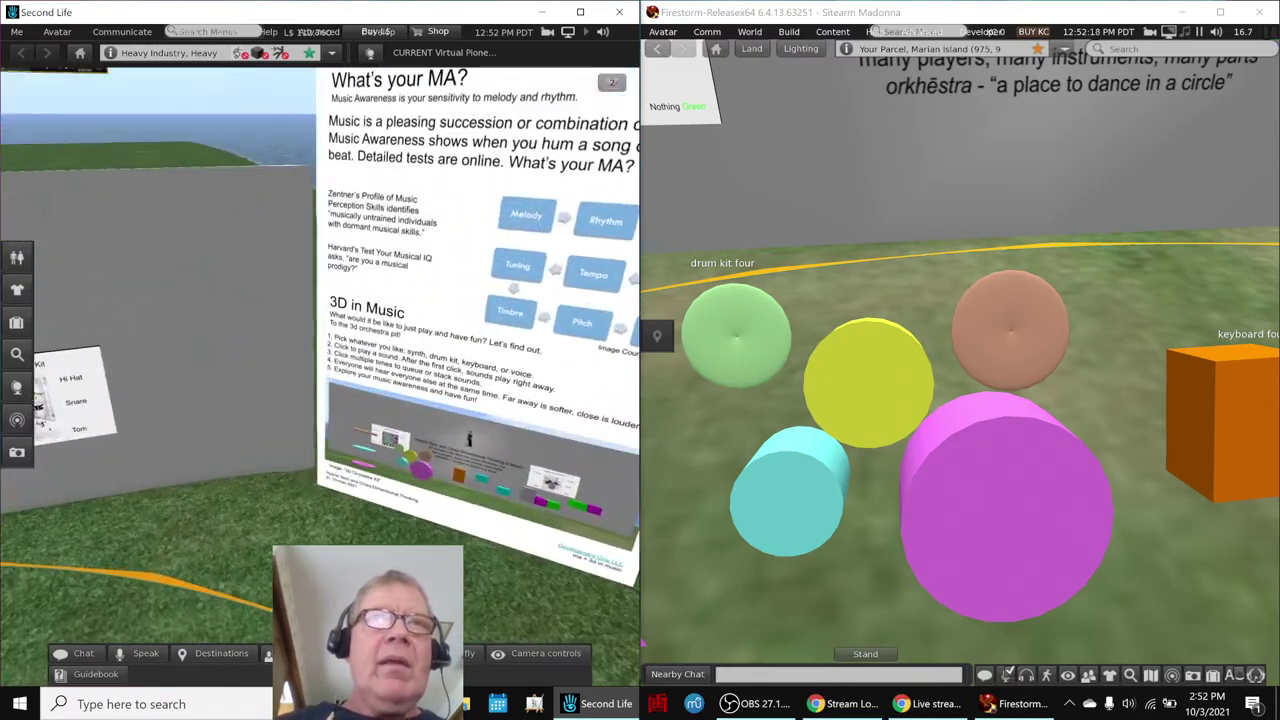
key(Escape)
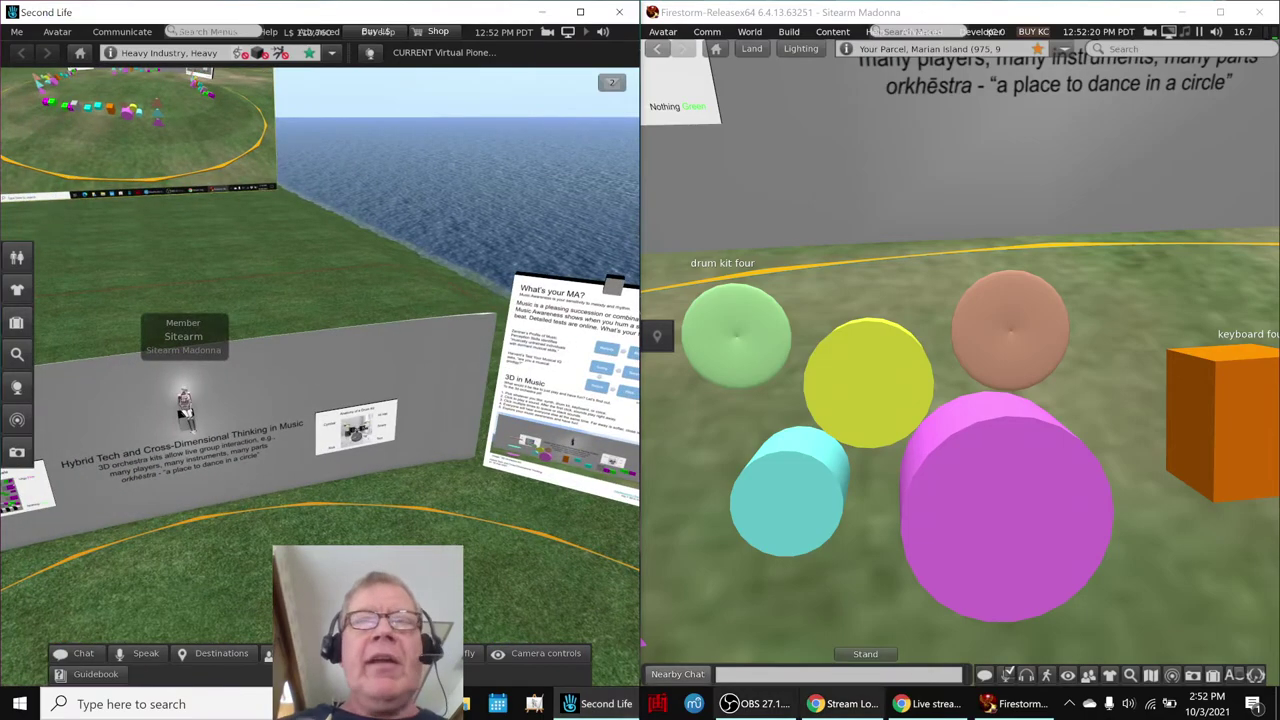
Return to the Google Sheets stream log and enter "the pain is we have to recreate 3d models from scratch", indented, in B12
click(920, 704)
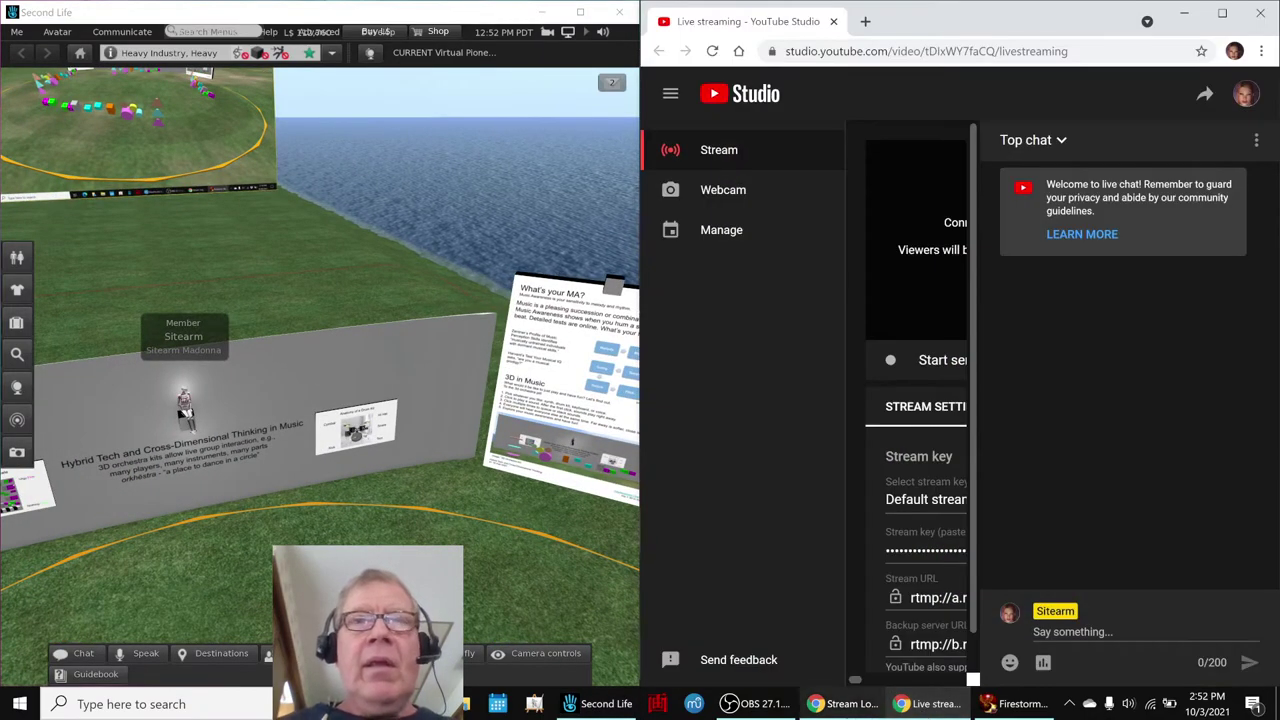
click(900, 705)
click(855, 705)
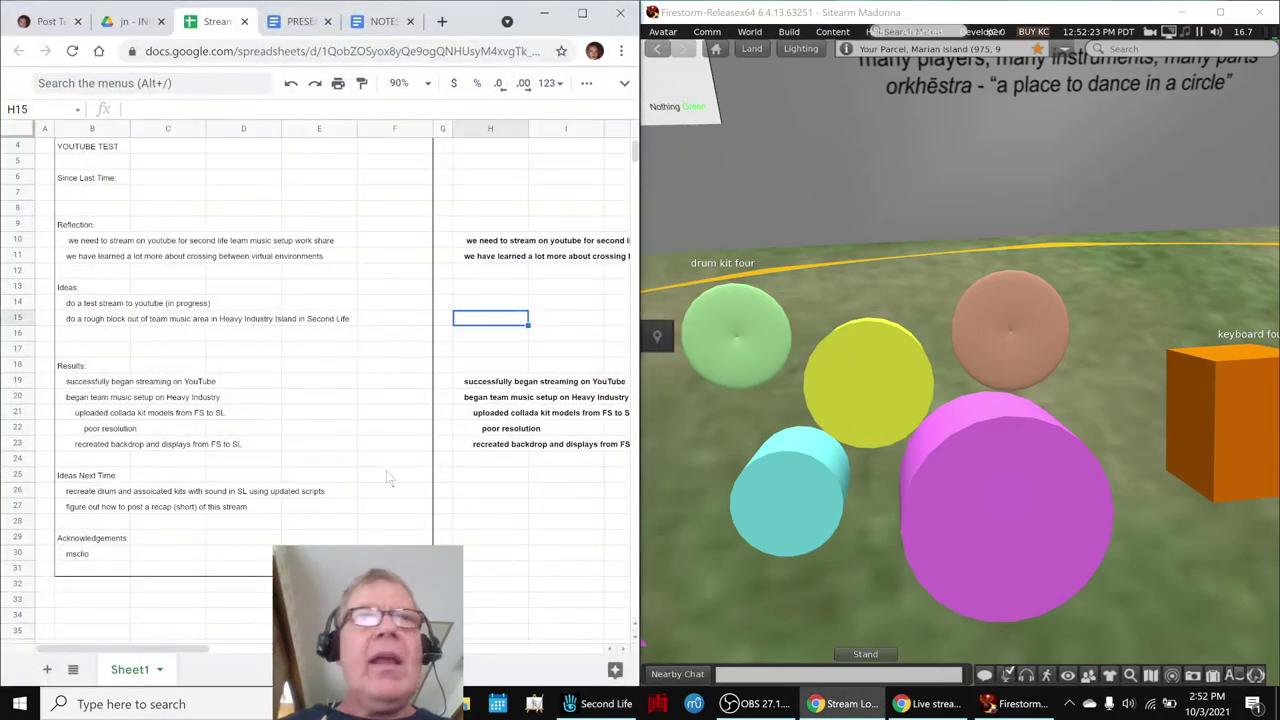
click(168, 272)
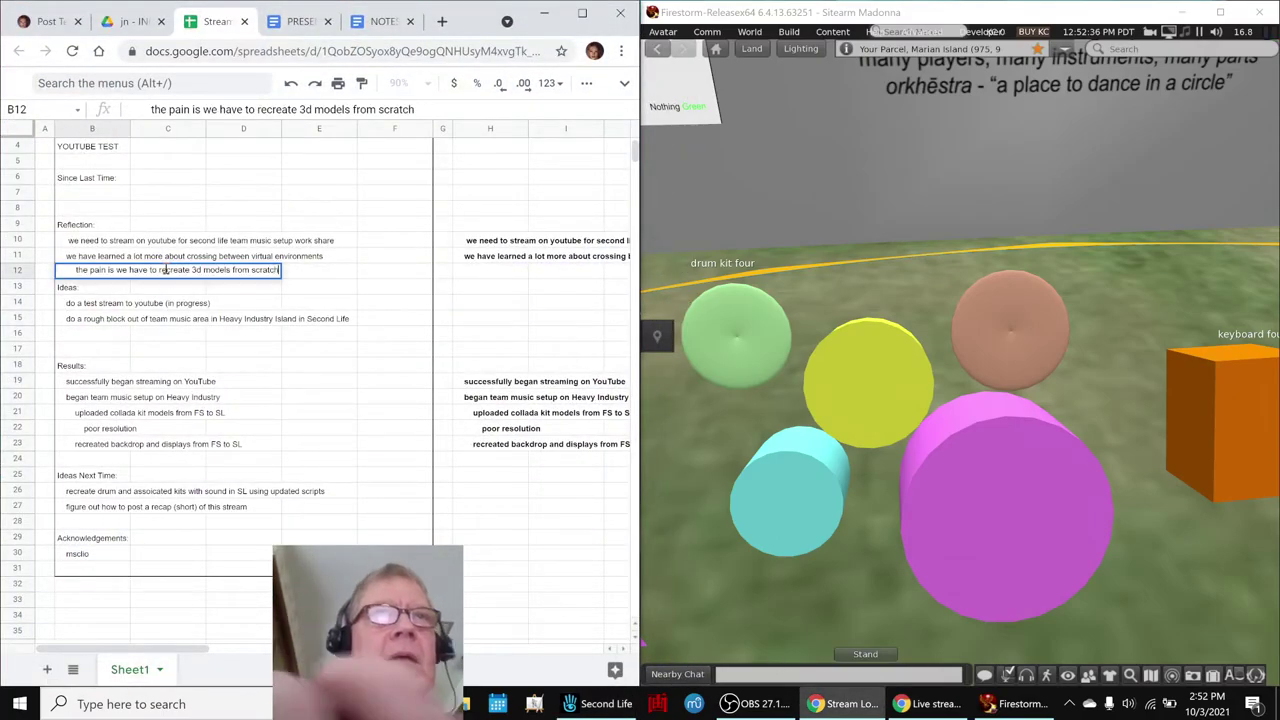
key(Return)
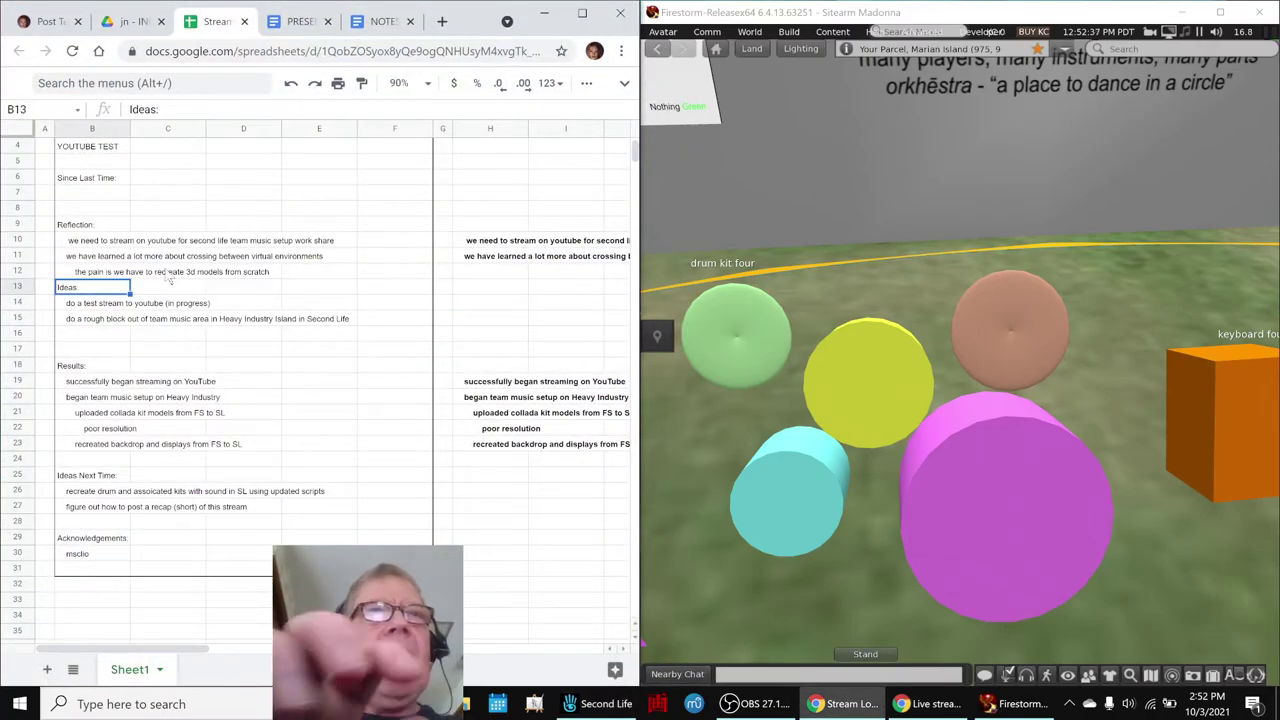
Insert one blank row above the Ideas heading to separate it from the reflections
right_click(28, 288)
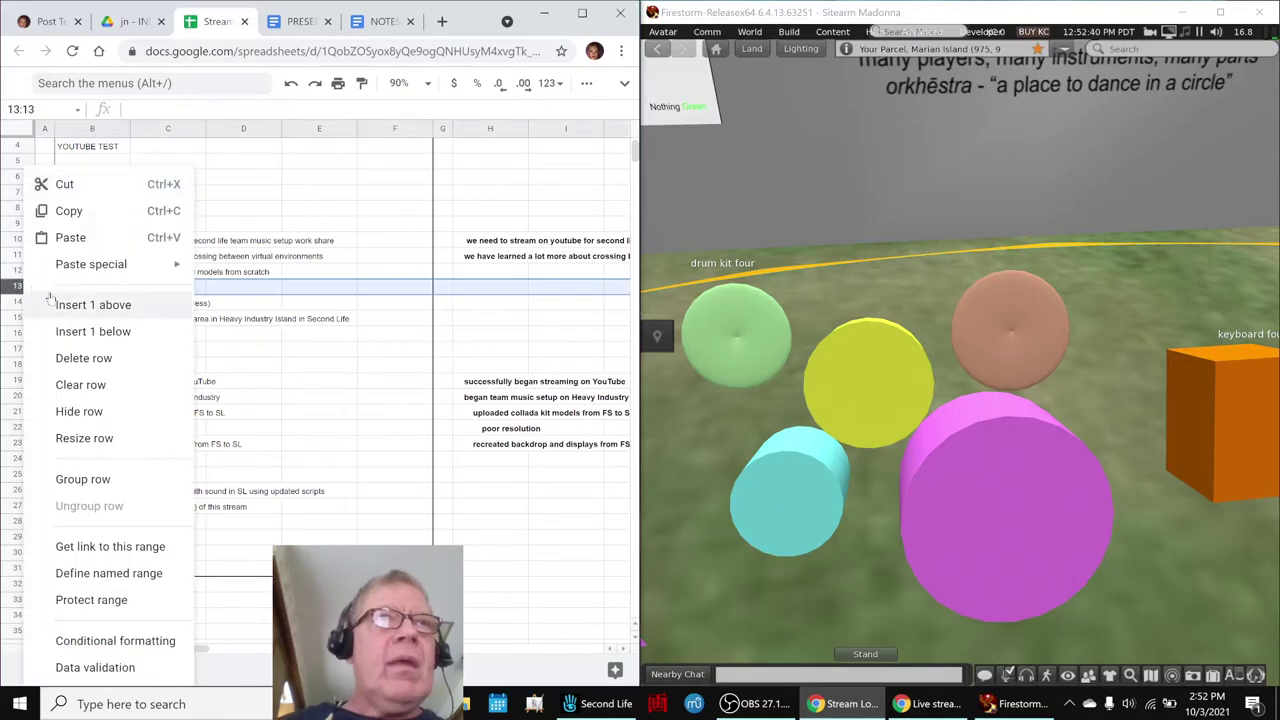
click(95, 300)
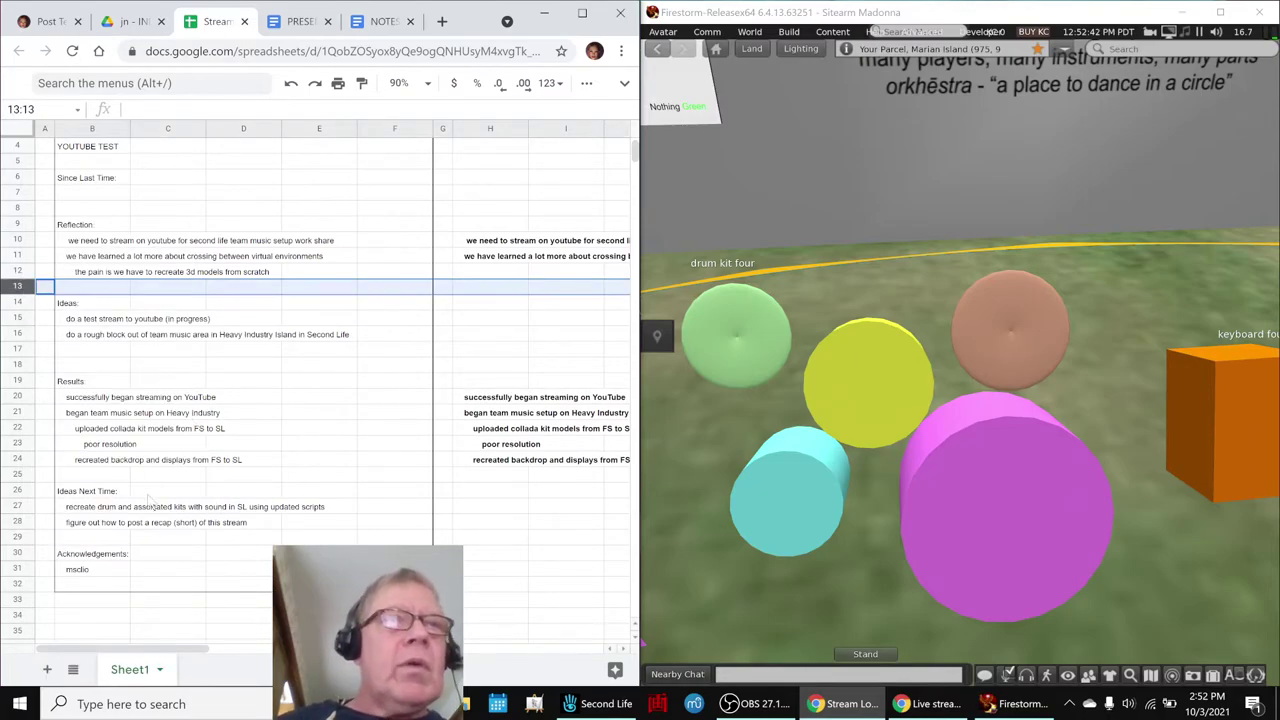
click(120, 539)
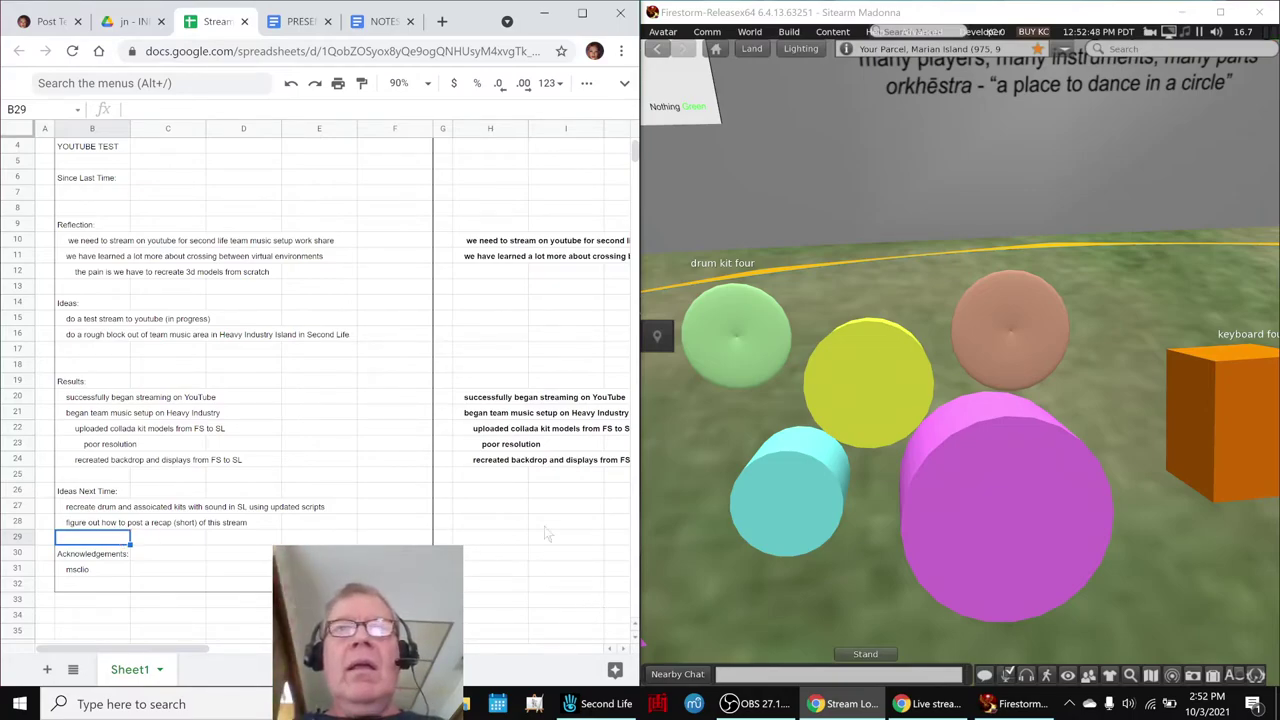
Switch to Second Life and examine the large picture of the original music area behind the backdrop
click(676, 476)
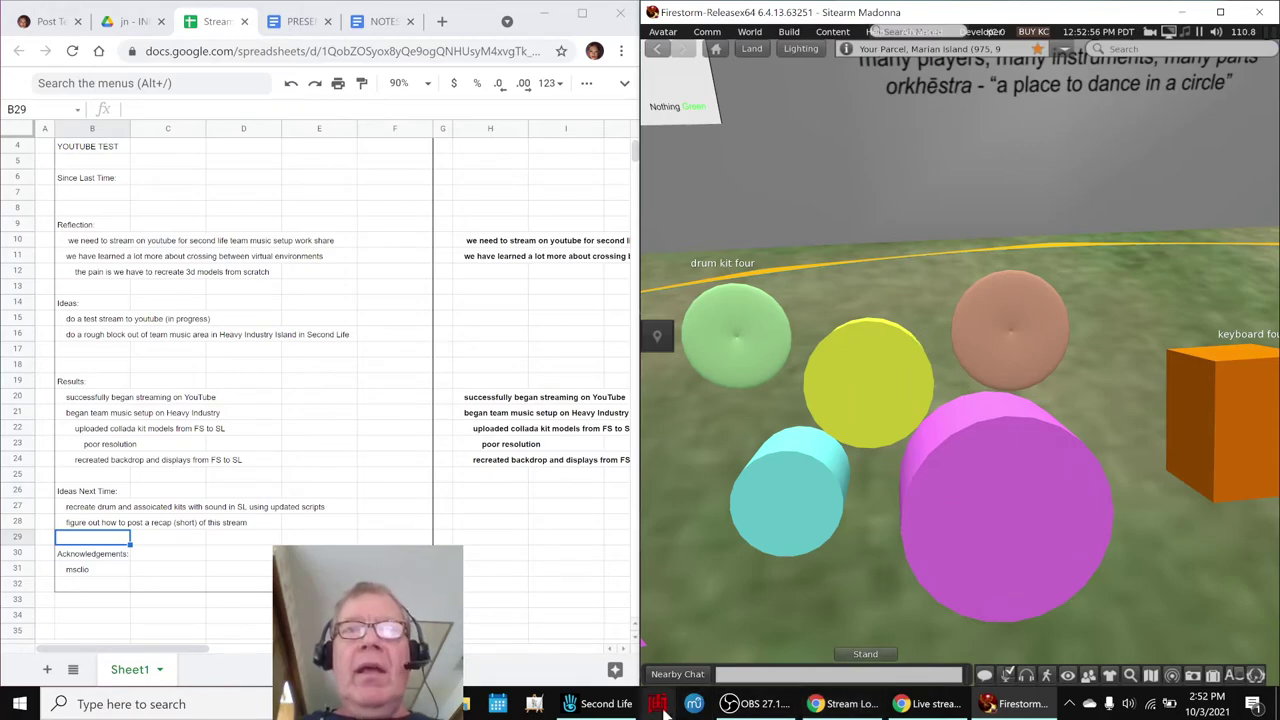
click(595, 704)
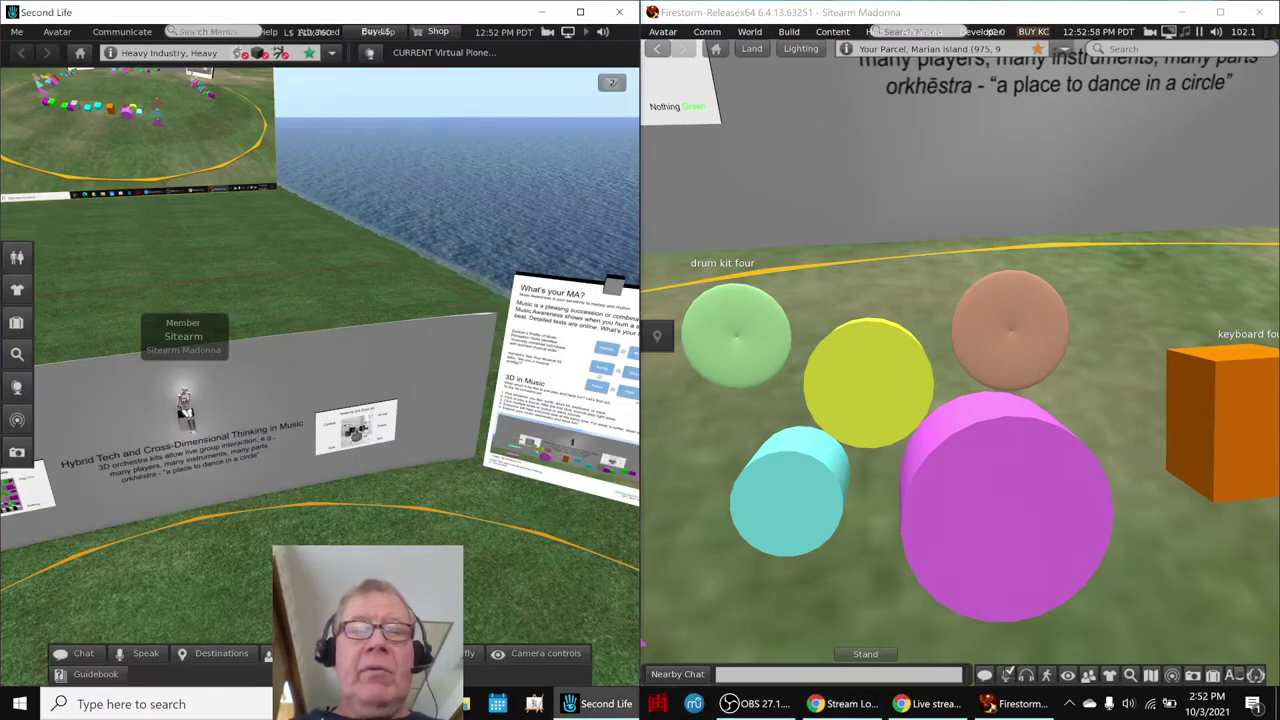
alt+drag(185, 409, 231, 354)
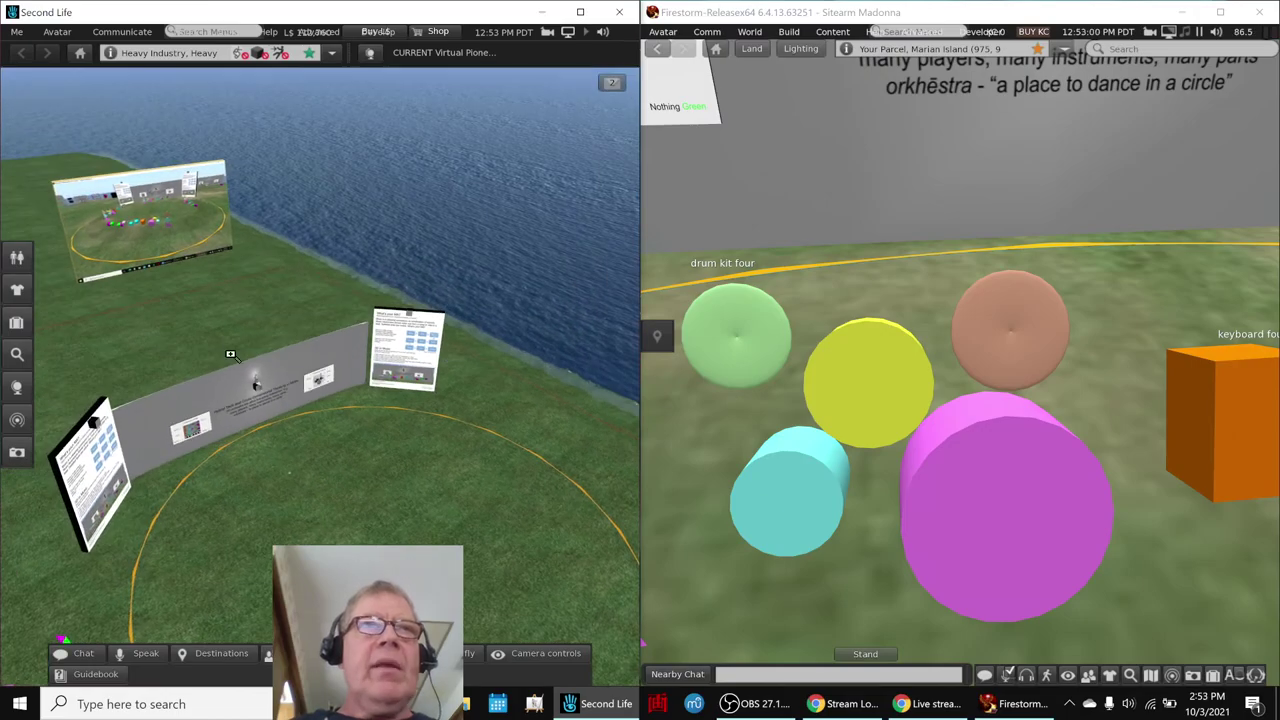
alt+drag(125, 241, 630, 583)
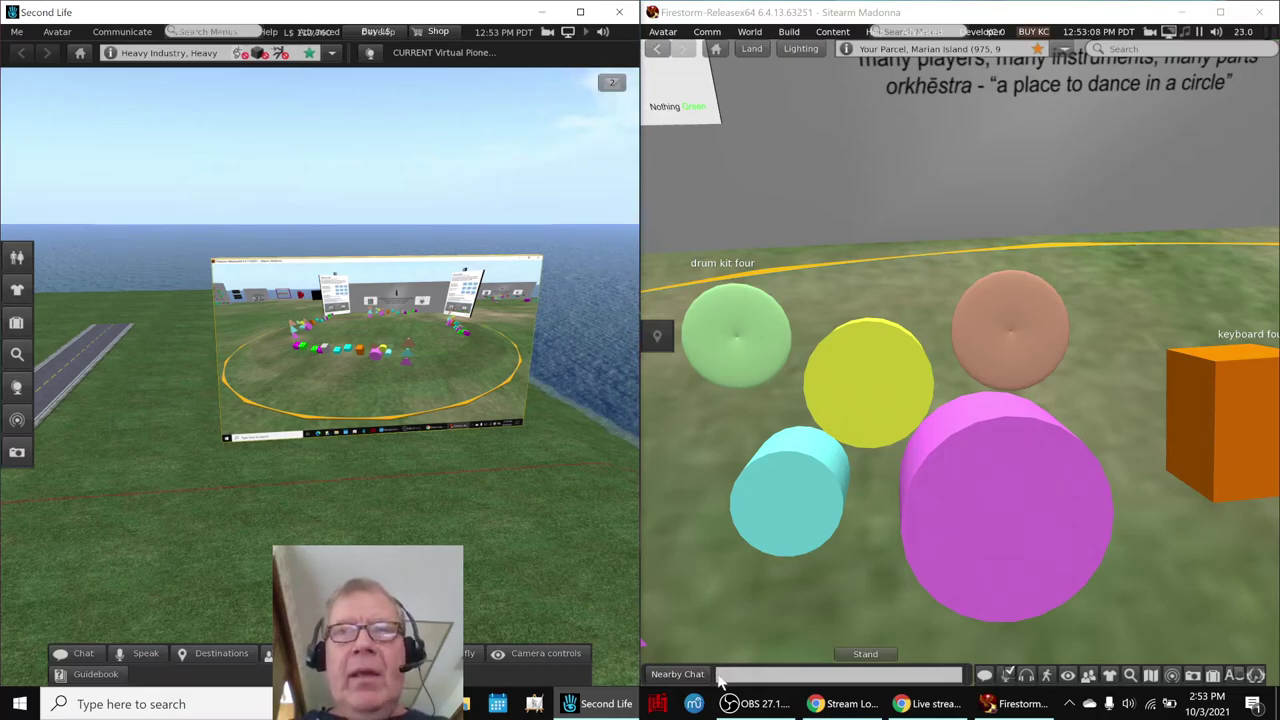
Review the Acknowledgements entry in the stream log, and switch to OBS to stop the recording
click(850, 704)
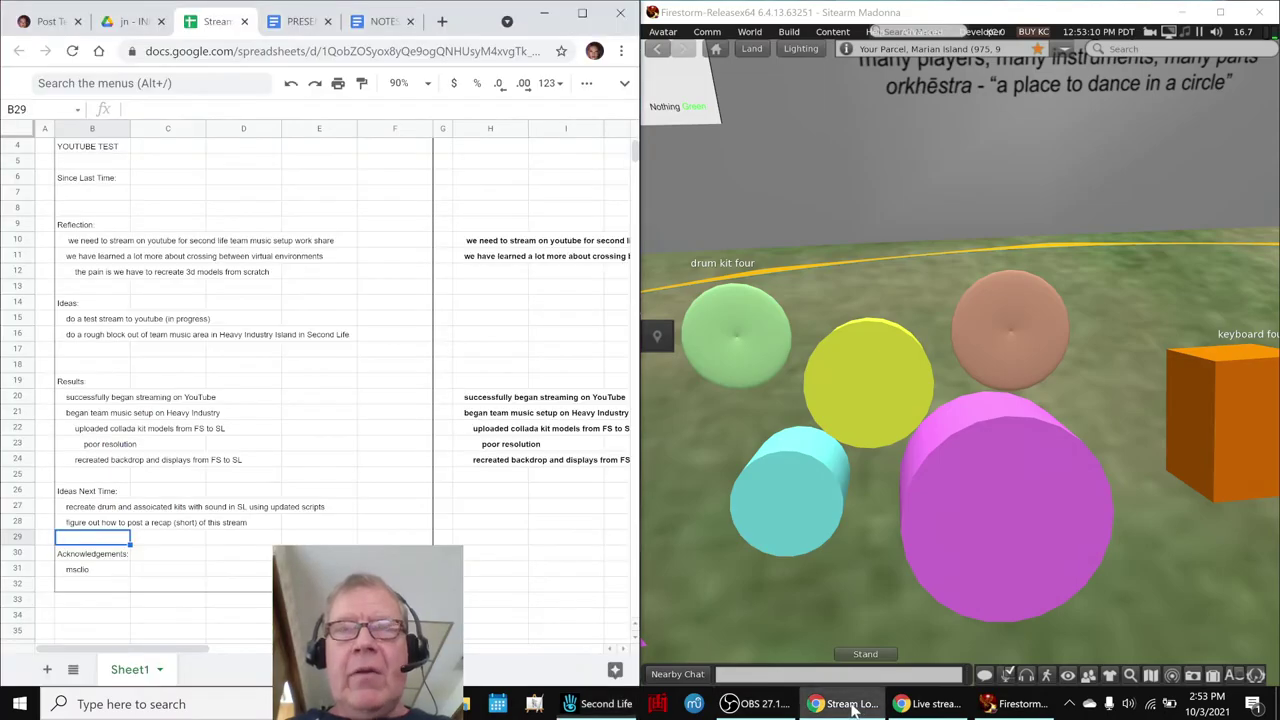
click(87, 572)
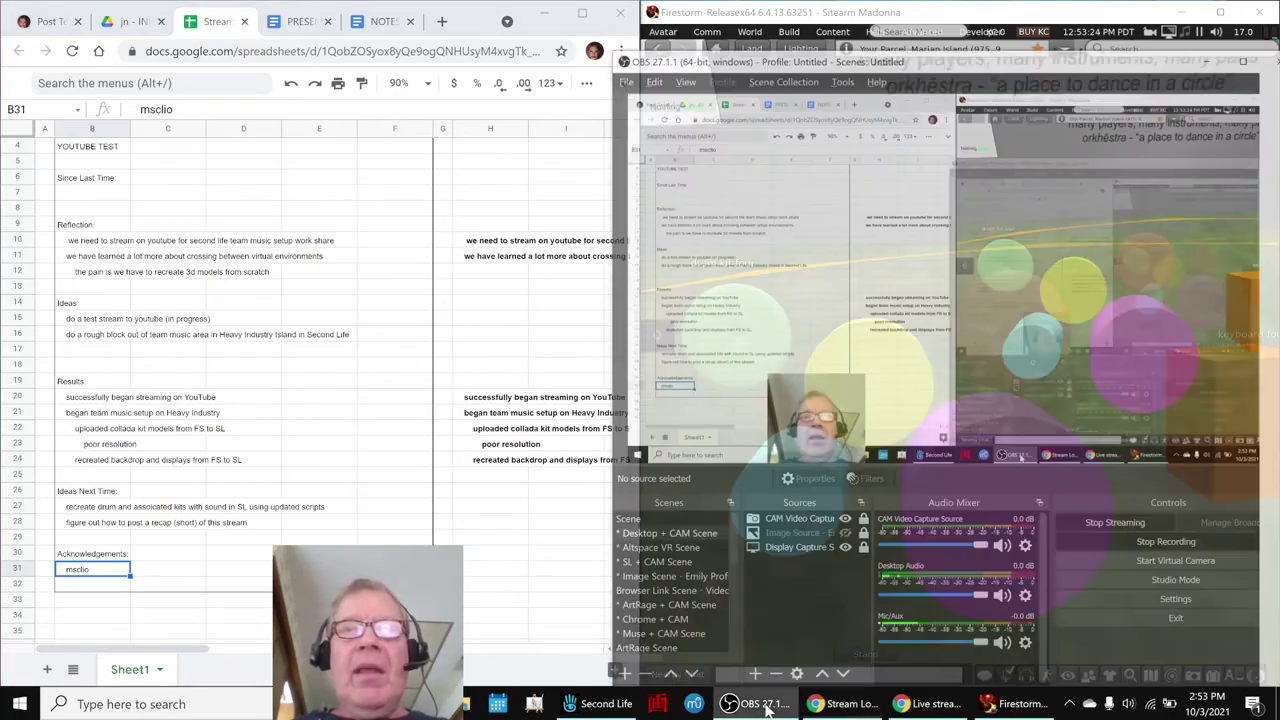
click(766, 705)
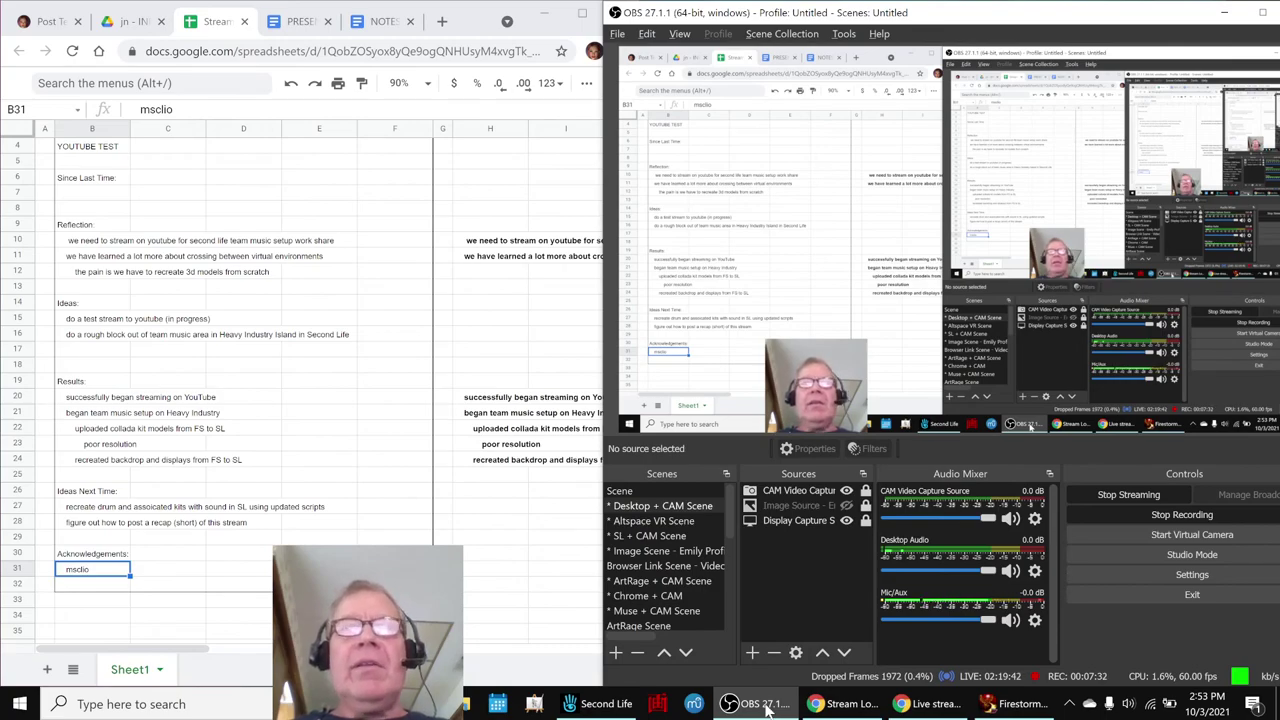
click(1131, 515)
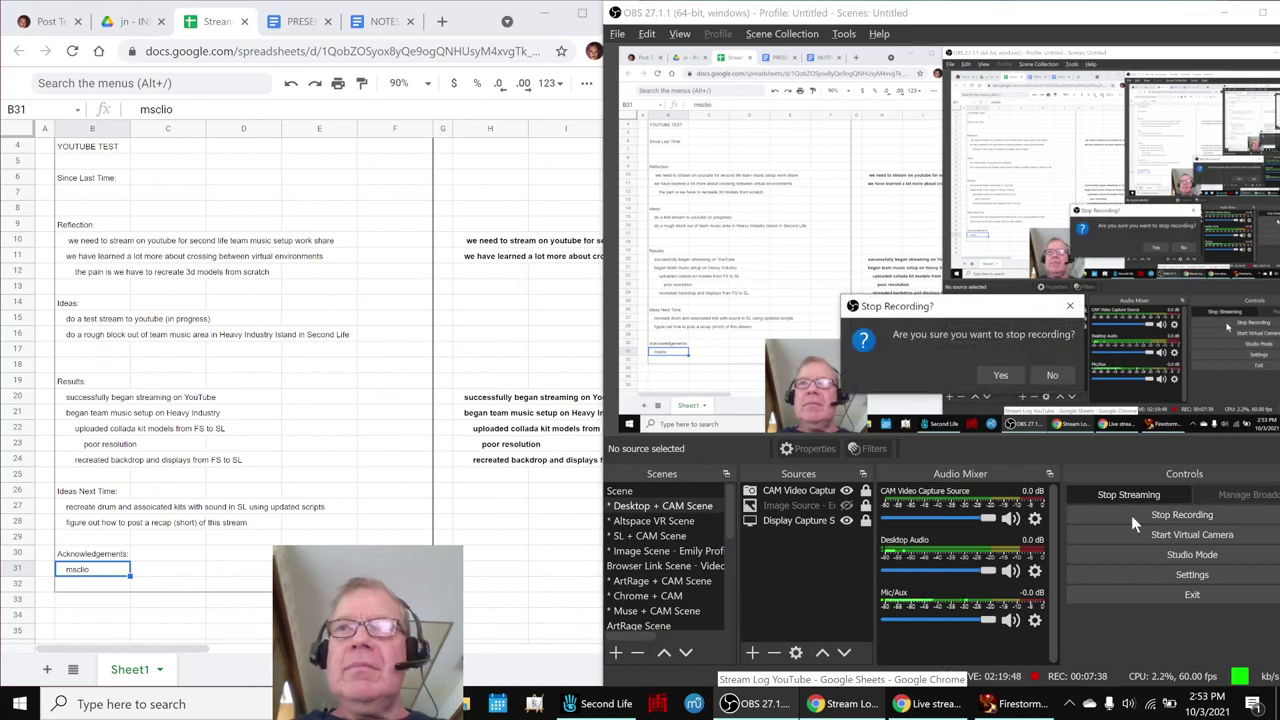